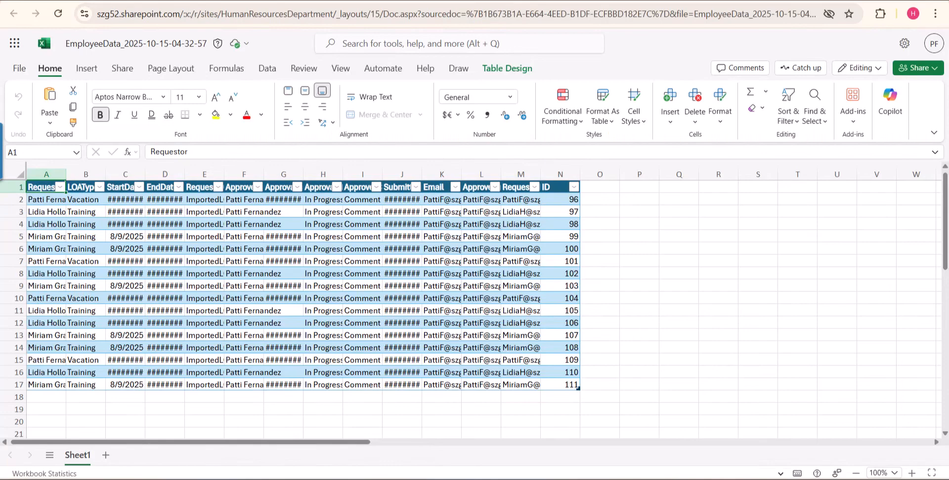
Review the export options of the EMPLOAREUIMBERSEMENT list and look at the HRDocuments library on the SPFXDevelopment site.
key(ctrl+shift+Tab)
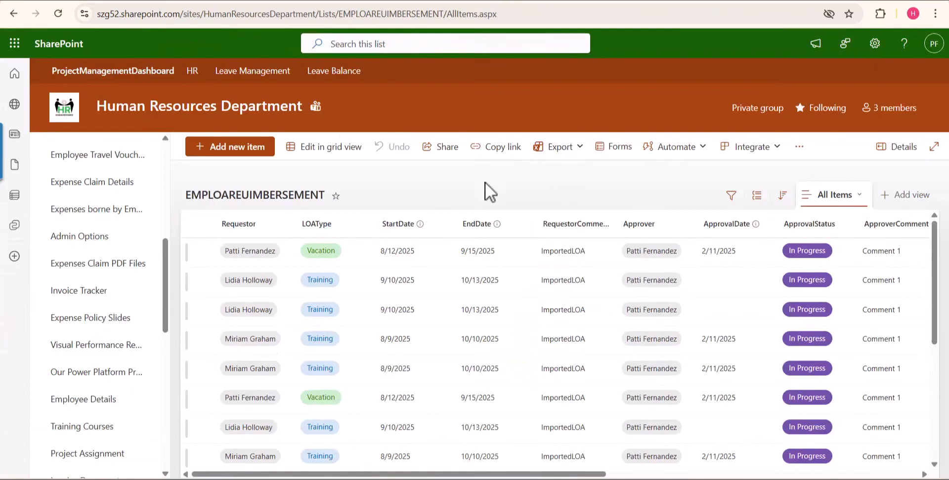
click(568, 157)
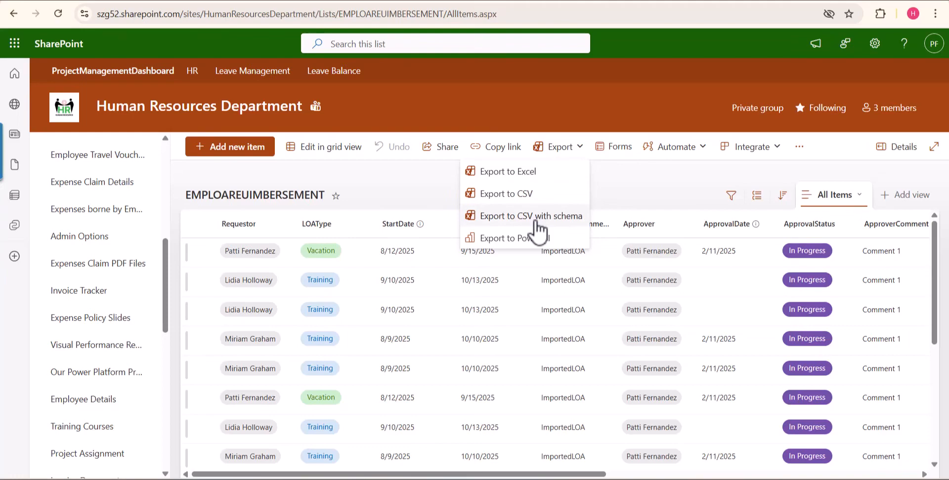
click(396, 176)
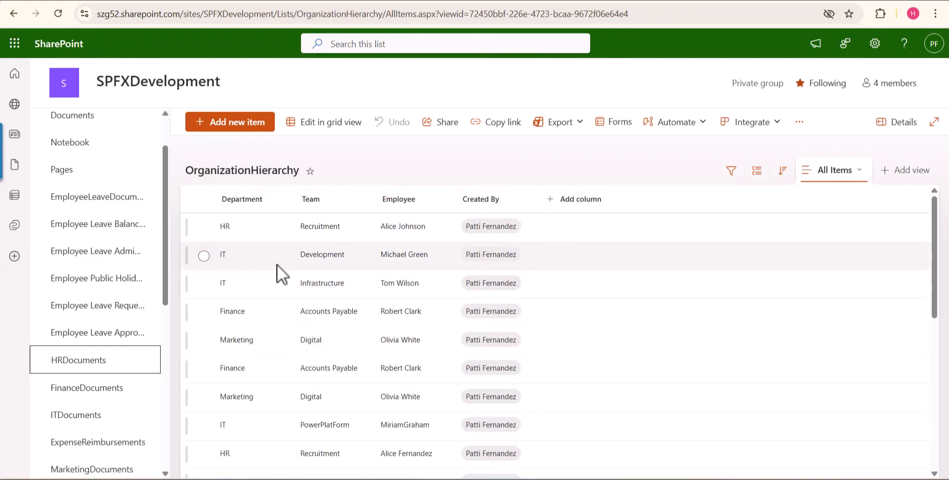
click(238, 1)
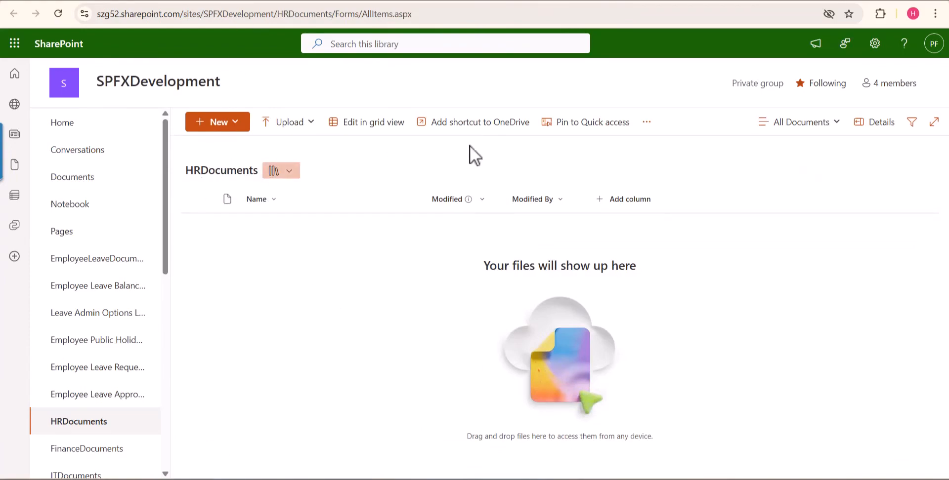
Switch to Power Automate and review the sequence of actions in the GetListDataintoanExcel flow.
click(692, 479)
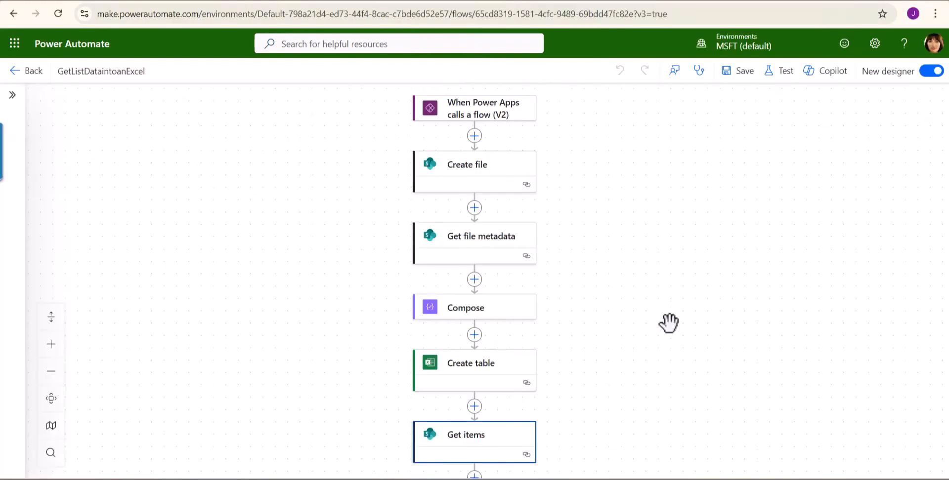
scroll(669, 320, down, 1)
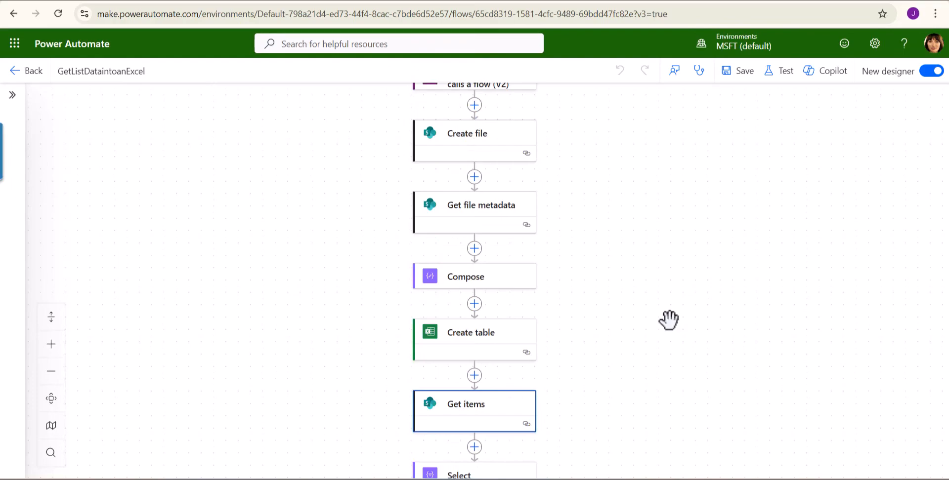
scroll(669, 320, up, 1)
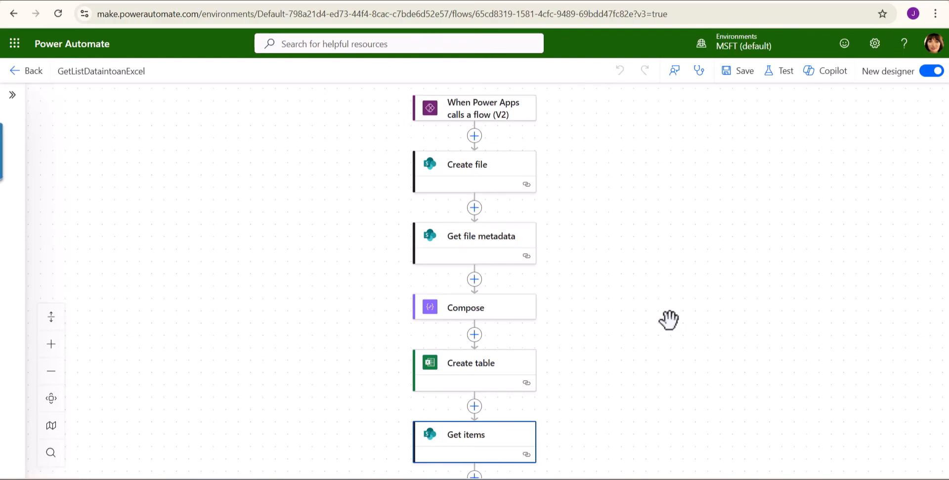
scroll(669, 320, down, 4)
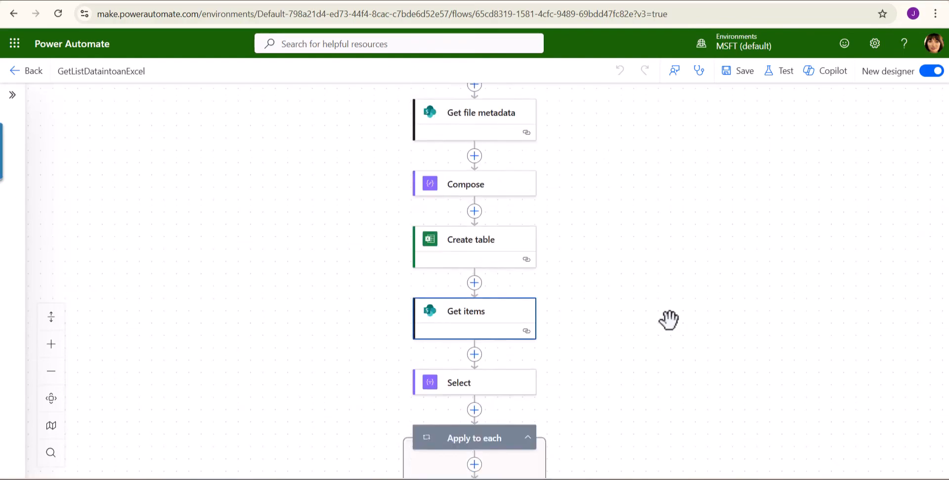
scroll(669, 320, up, 4)
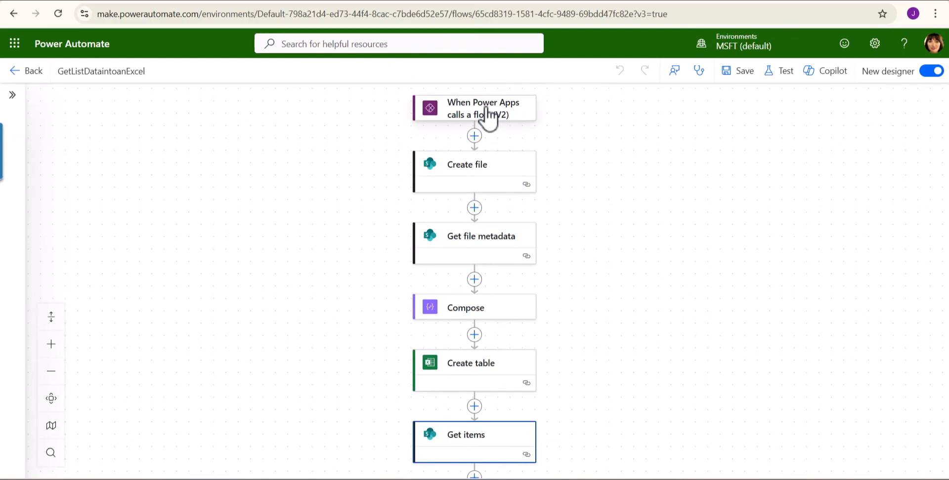
scroll(487, 116, down, 1)
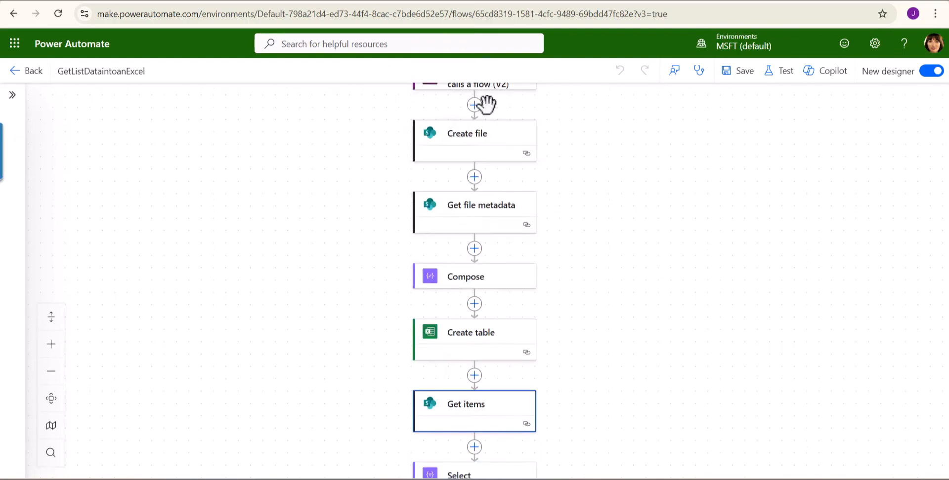
Inspect the parameters of the flow's Create file and Get file metadata actions.
click(484, 155)
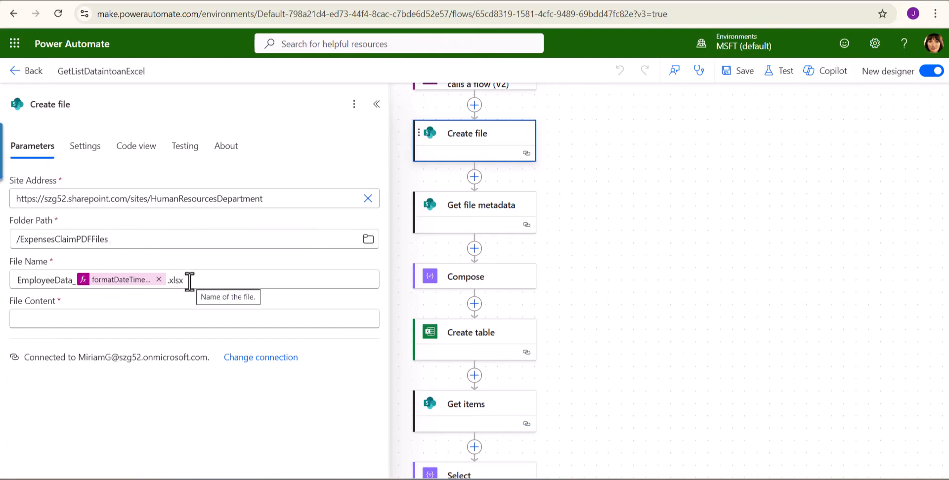
click(376, 104)
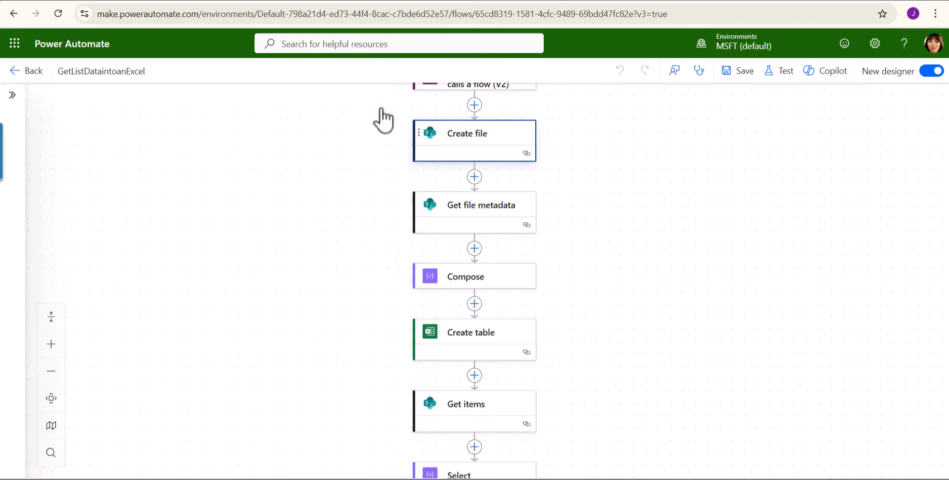
scroll(425, 223, down, 1)
click(483, 188)
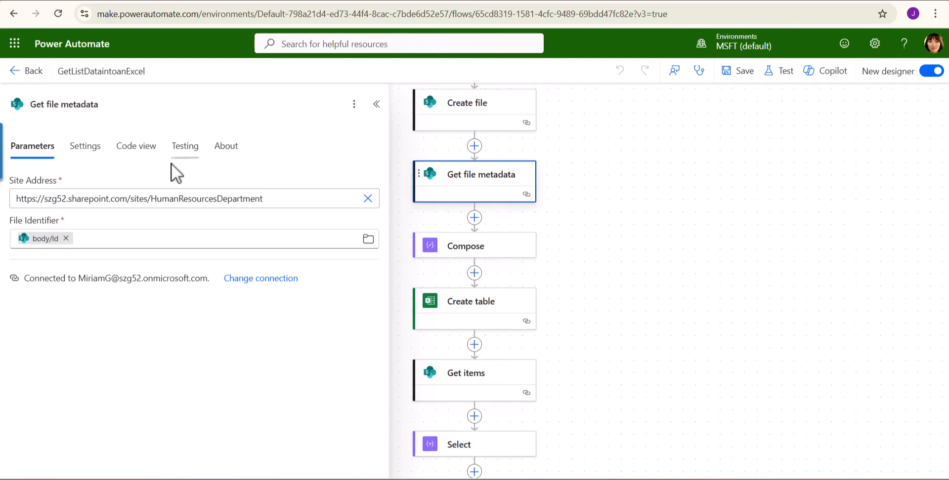
click(378, 106)
Inspect the concat expression input of the flow's Compose action.
scroll(418, 241, down, 1)
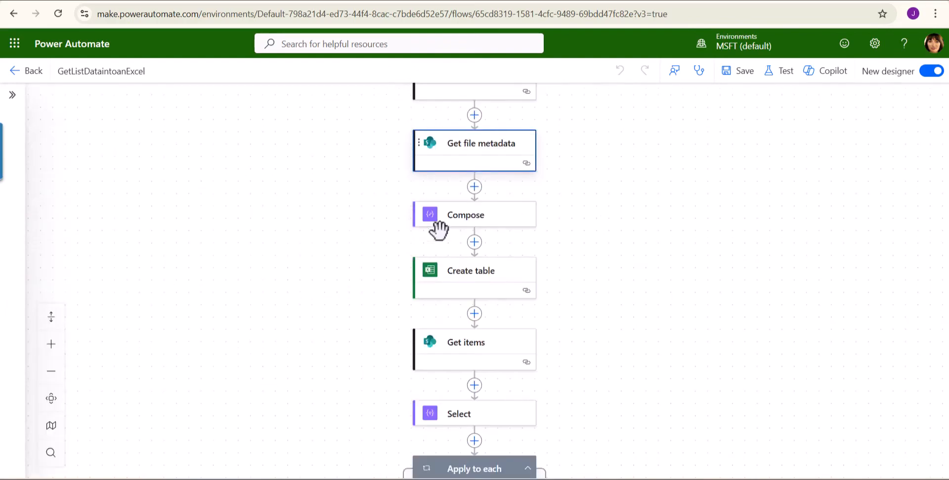
click(430, 211)
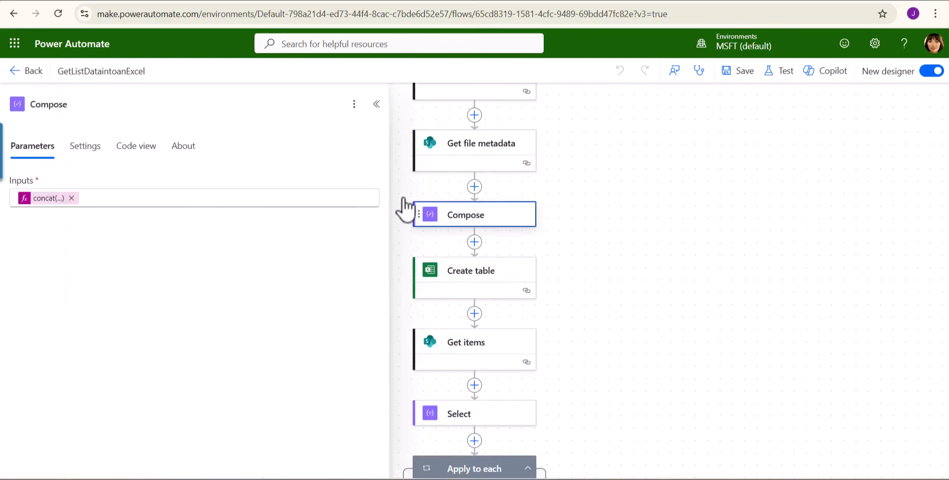
click(382, 105)
Examine the Create table action's file, table range, table name and column names.
scroll(389, 243, down, 1)
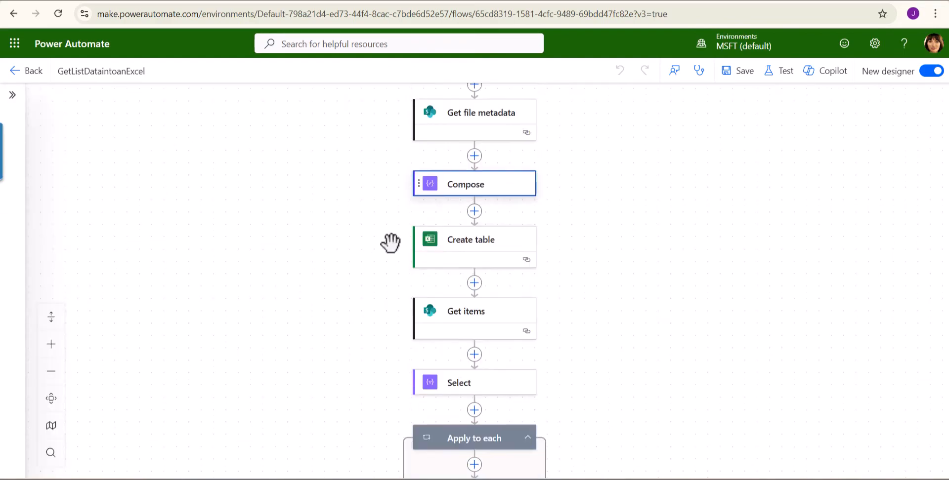
click(519, 262)
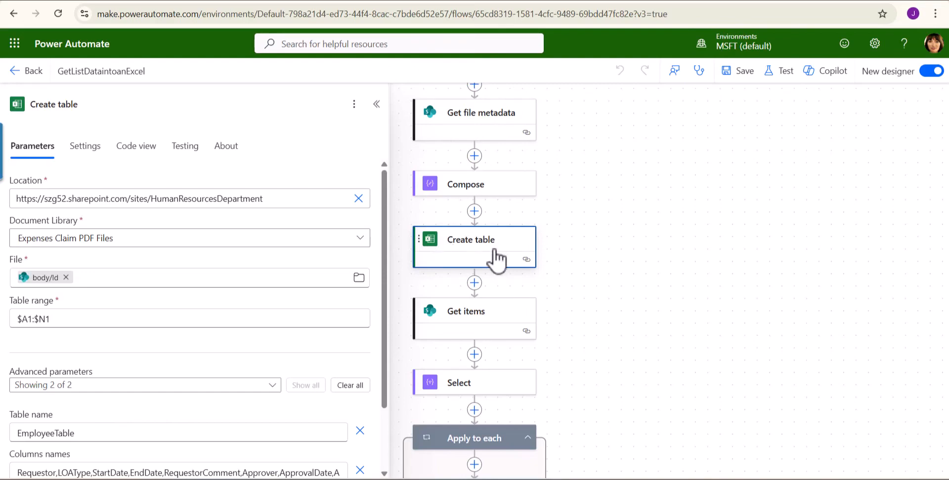
scroll(99, 245, down, 2)
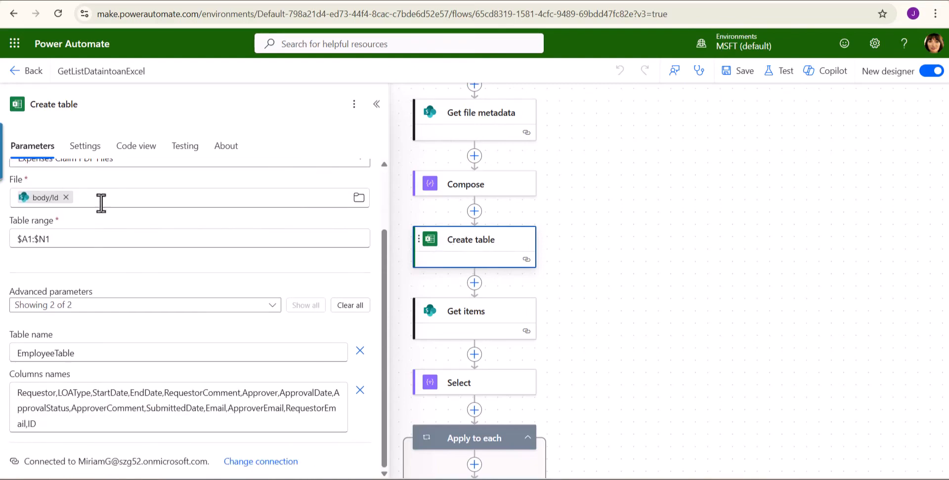
scroll(94, 212, up, 2)
scroll(81, 221, down, 2)
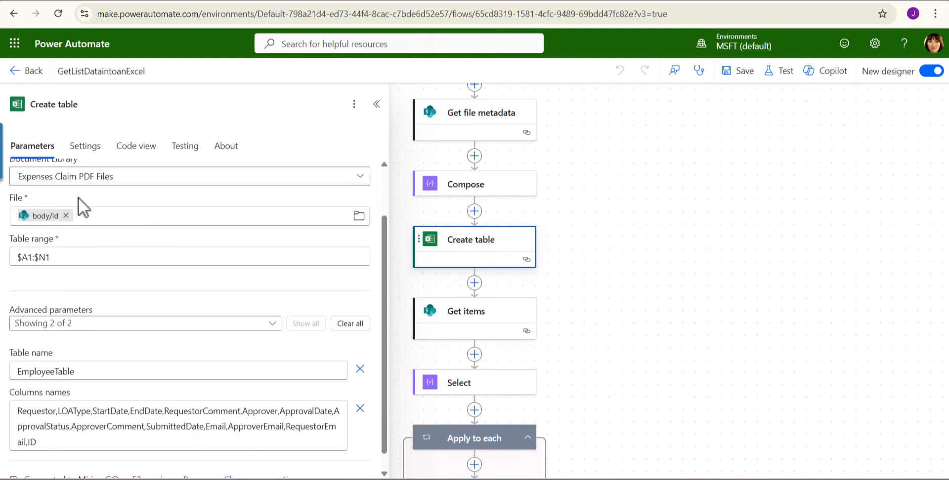
scroll(25, 227, down, 1)
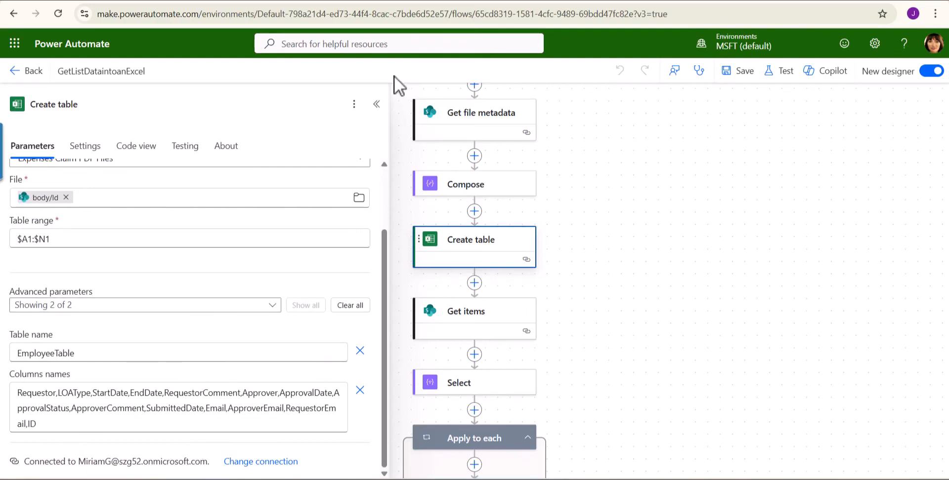
click(376, 105)
Check the site address, list name and top count set in the Get items action.
scroll(551, 218, down, 2)
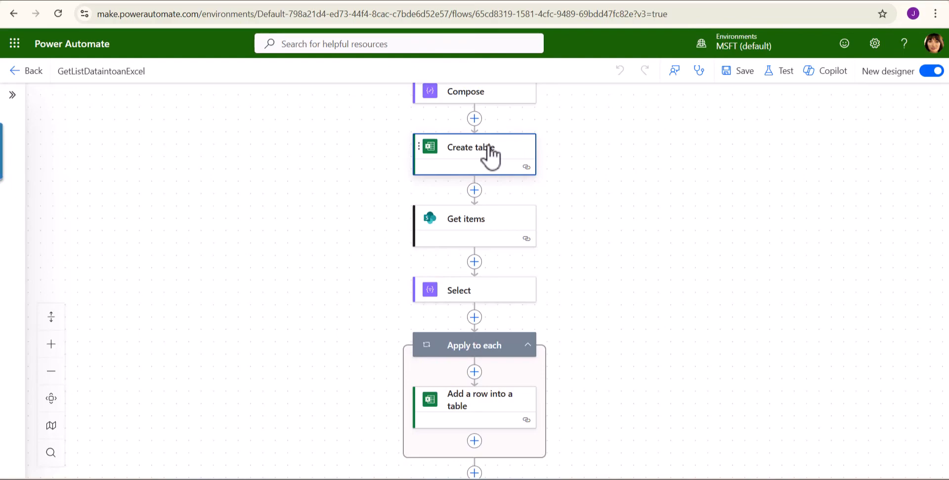
click(493, 234)
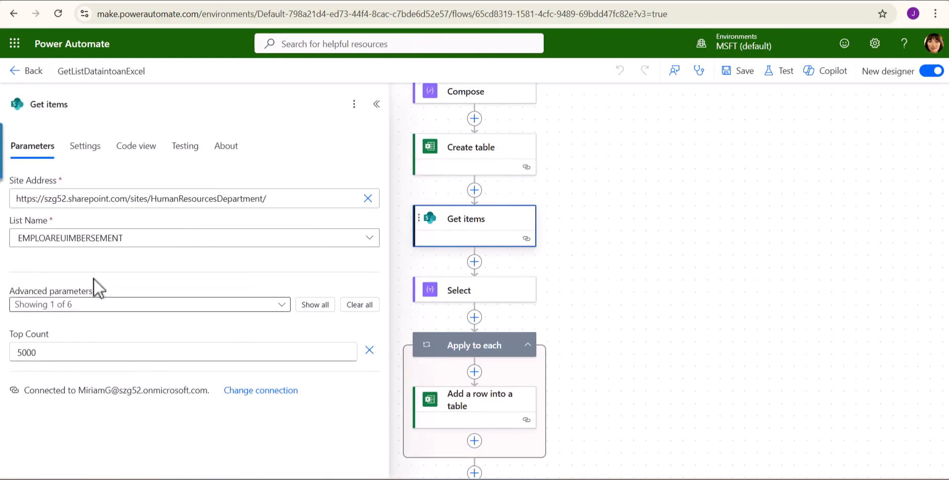
click(376, 104)
Examine the source and the column mappings of the flow's Select action.
scroll(422, 277, down, 5)
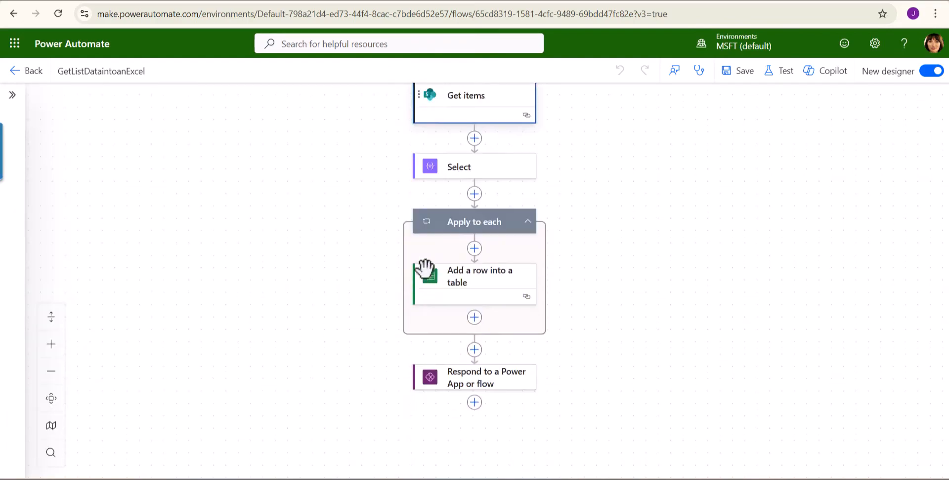
click(491, 174)
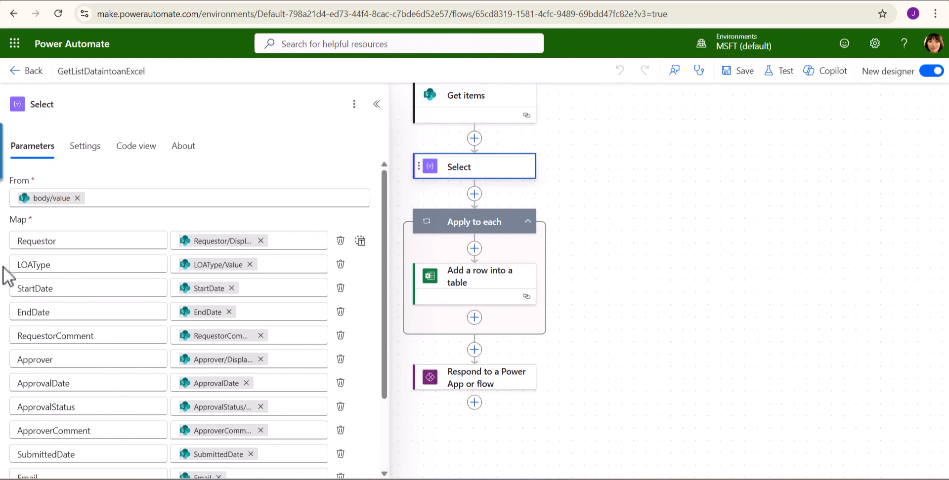
scroll(40, 360, down, 2)
scroll(40, 358, up, 2)
click(376, 104)
Review the Apply to each loop with its Add a row into a table action and how it follows the preceding actions.
scroll(470, 277, down, 1)
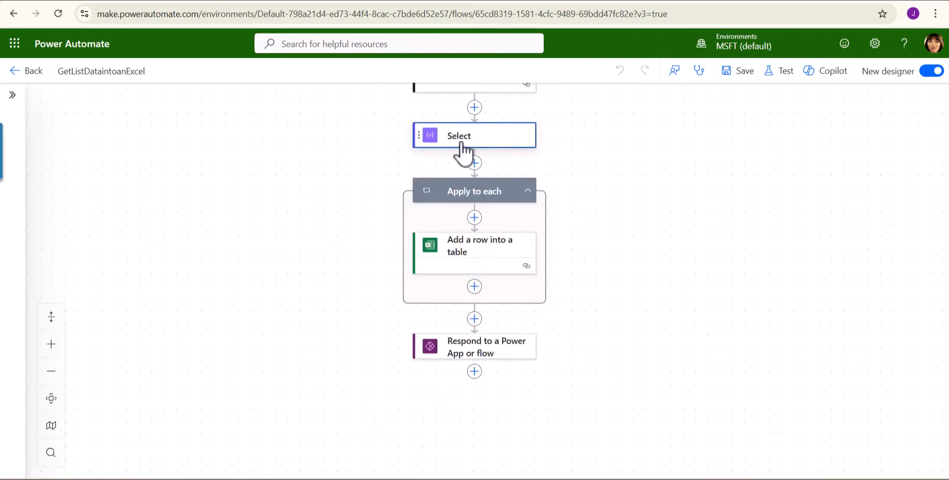
mouse_move(462, 144)
mouse_down()
mouse_move(505, 132)
mouse_move(464, 136)
mouse_move(466, 157)
mouse_up()
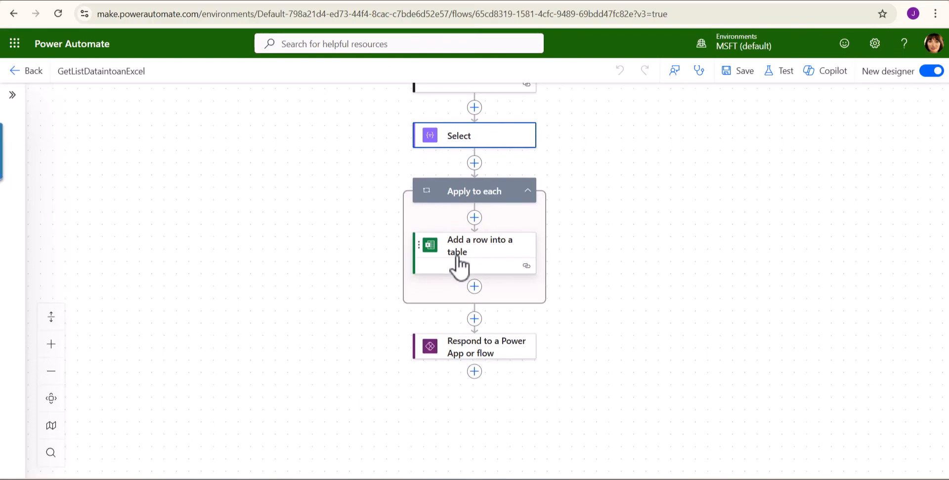
scroll(458, 257, up, 3)
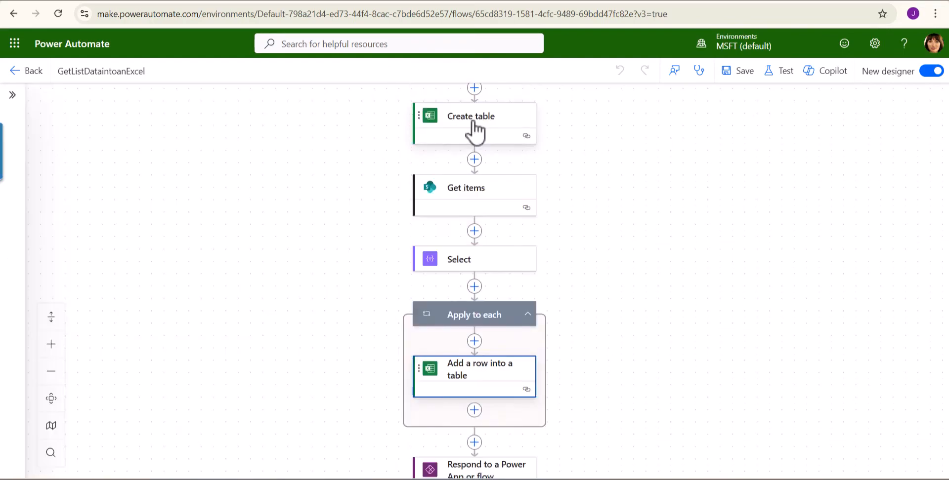
scroll(475, 131, down, 2)
scroll(474, 132, up, 1)
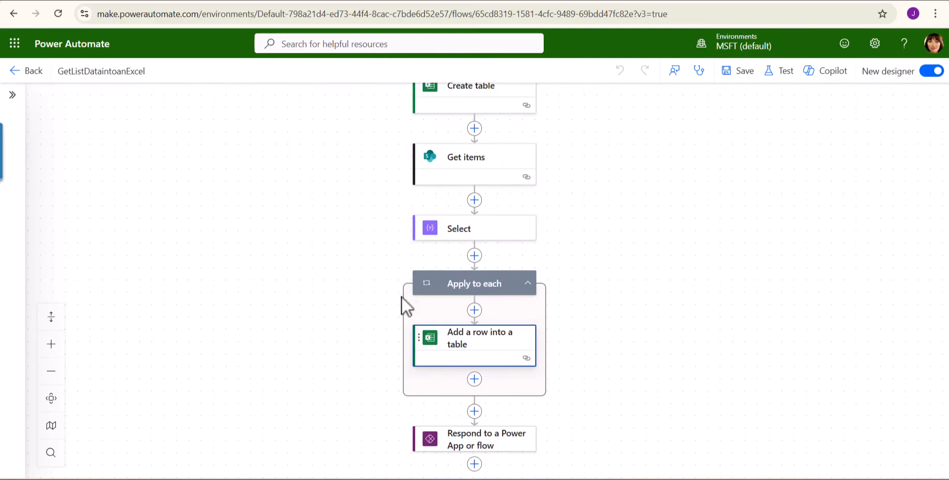
scroll(382, 295, up, 2)
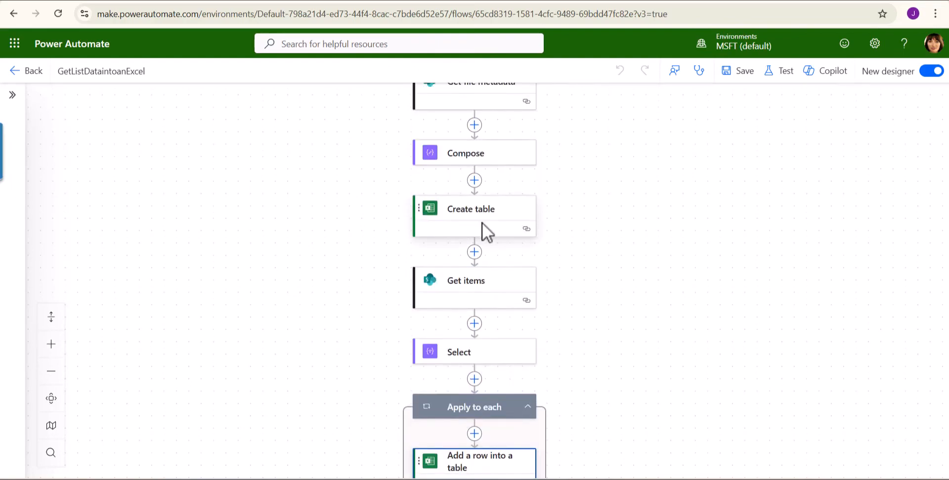
scroll(483, 233, down, 3)
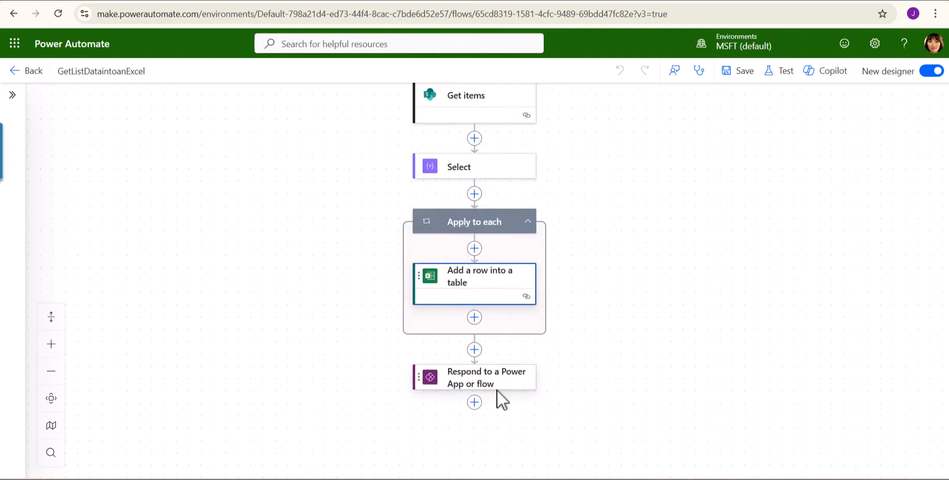
scroll(537, 371, up, 1)
scroll(274, 230, up, 2)
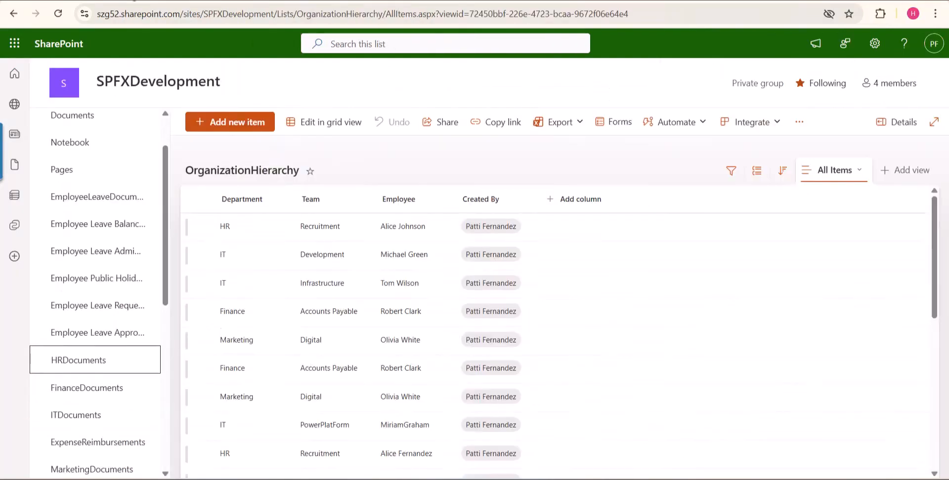
Switch to SharePoint and look through the department, team and employee records of the OrganizationHierarchy list.
scroll(324, 339, down, 5)
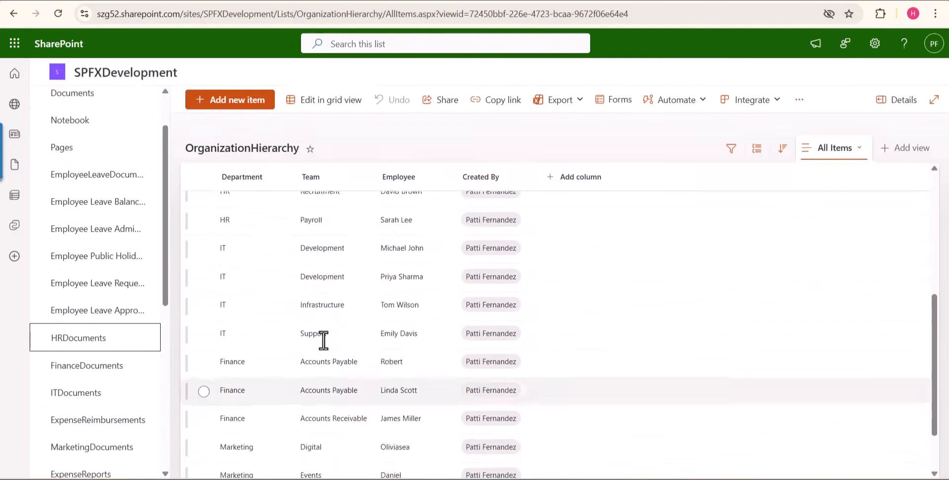
scroll(322, 339, up, 4)
scroll(273, 296, up, 1)
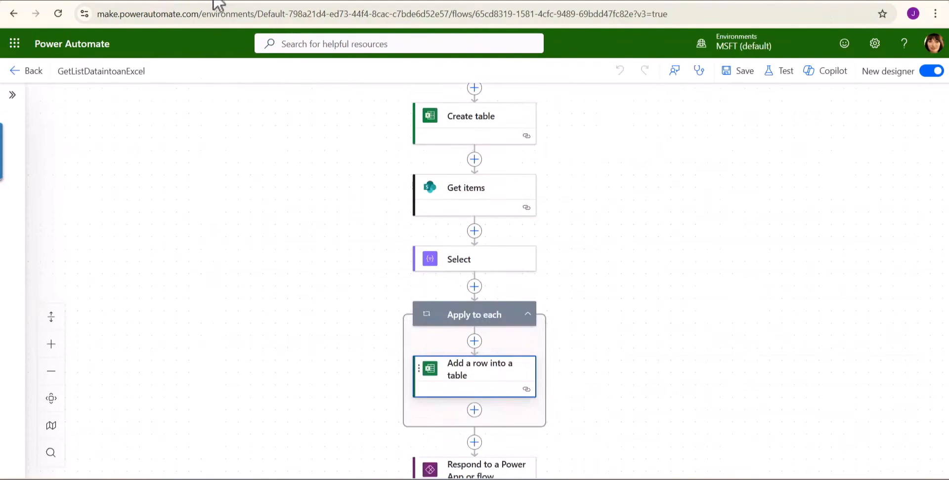
Return to Power Automate and open the page for creating a new flow.
scroll(277, 360, up, 7)
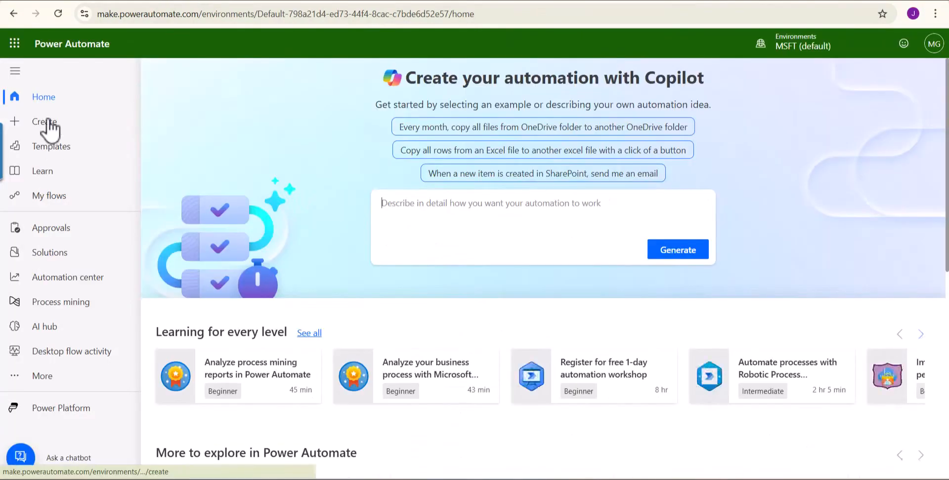
click(51, 128)
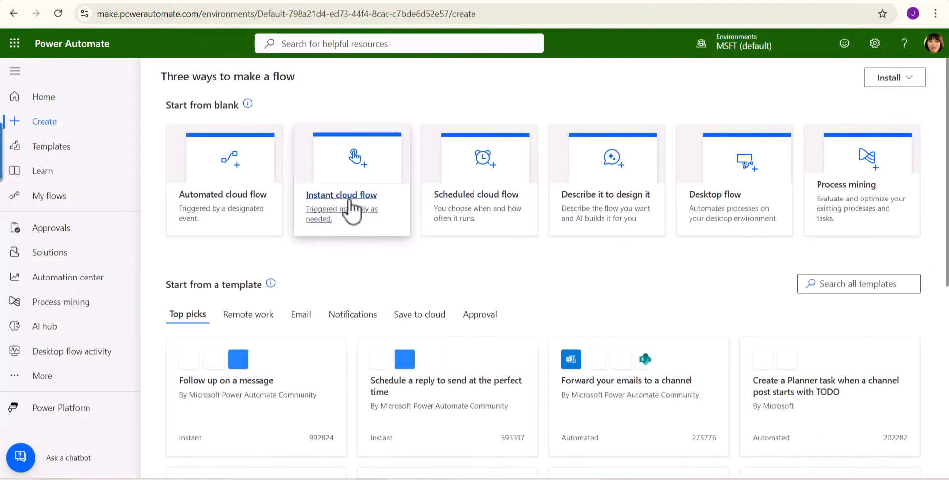
Create an instant cloud flow that uses the Manually trigger a flow trigger.
click(350, 212)
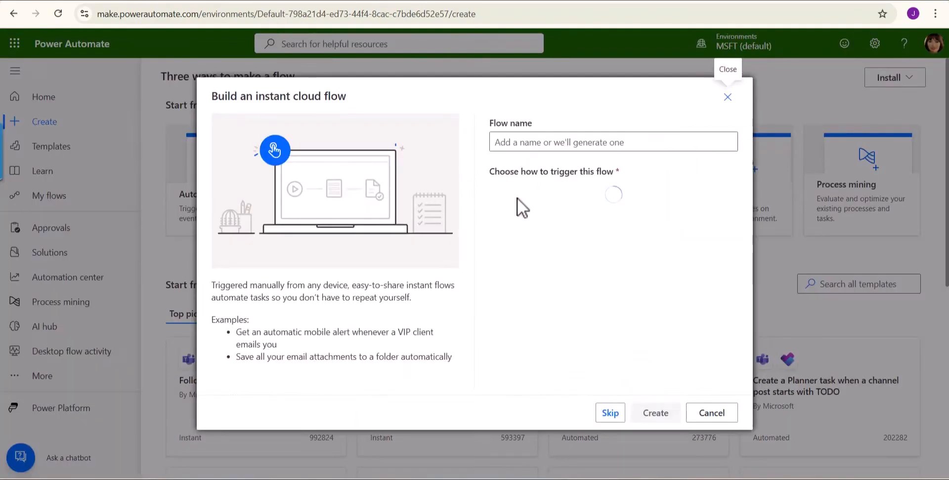
click(559, 198)
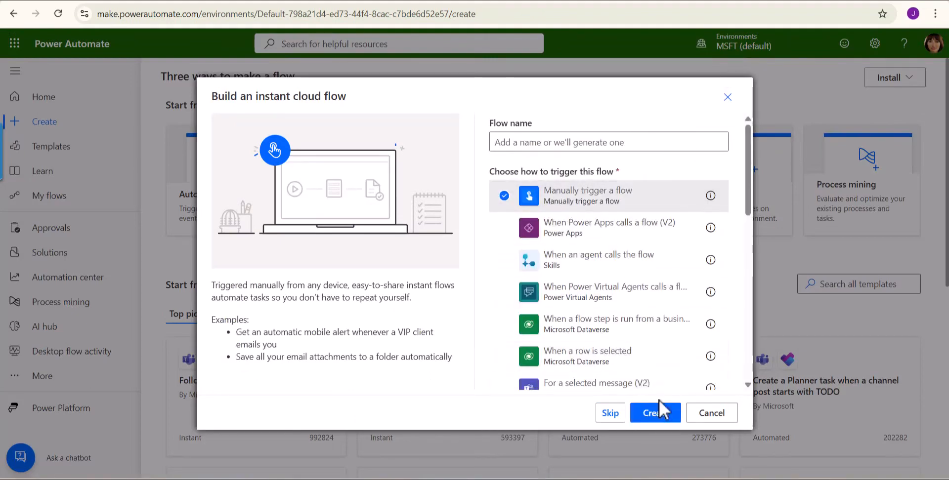
click(656, 415)
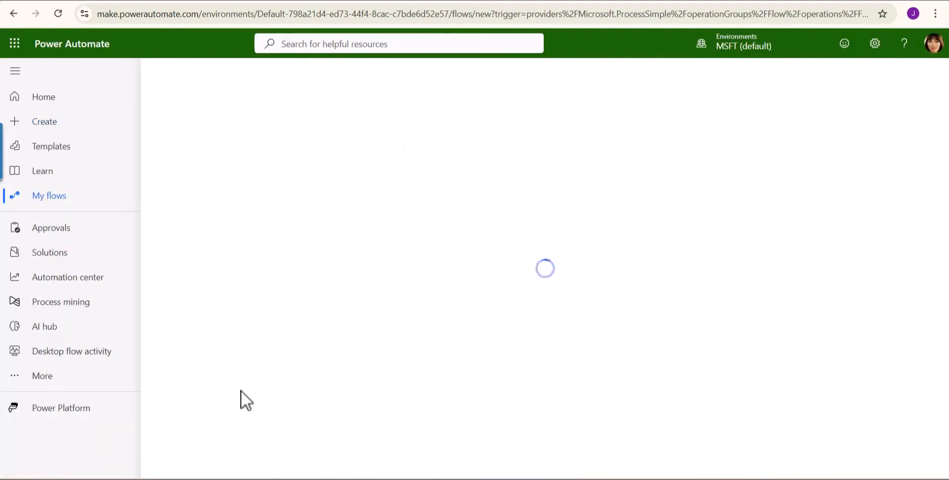
click(469, 115)
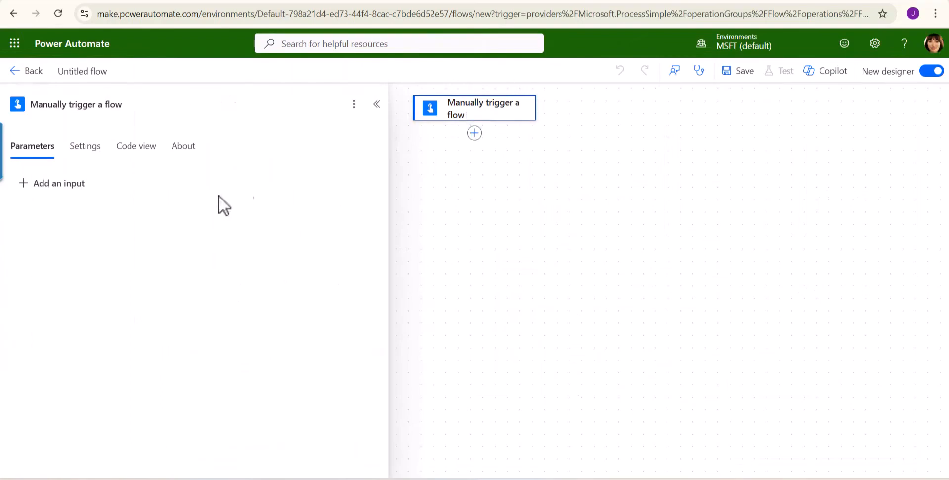
click(377, 104)
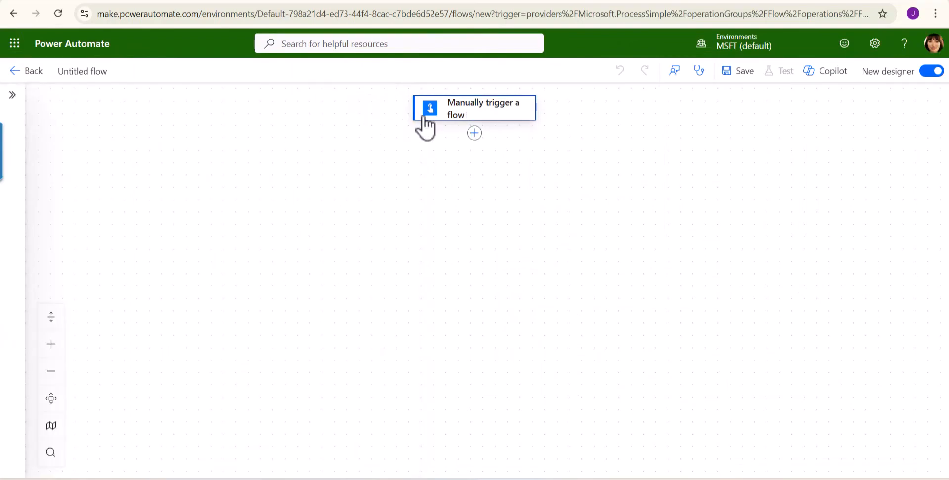
Add the SharePoint Create file action after the manual trigger.
click(474, 133)
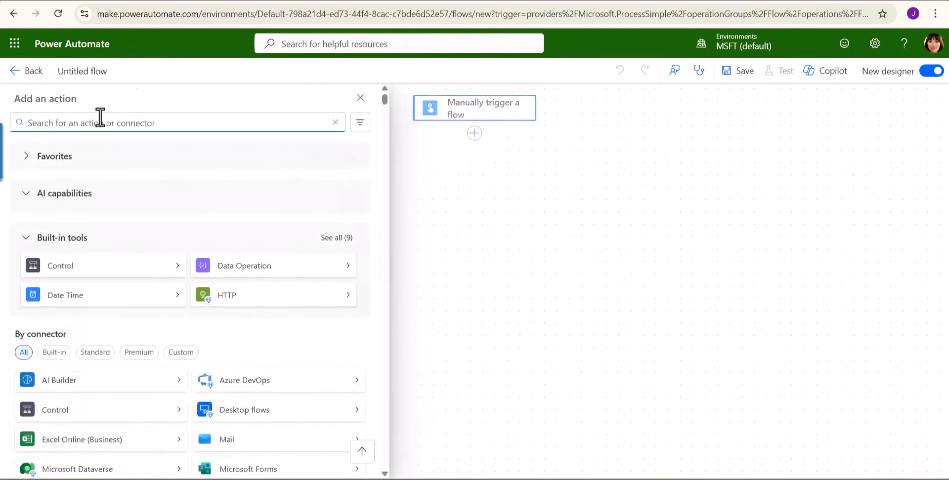
text(Create file)
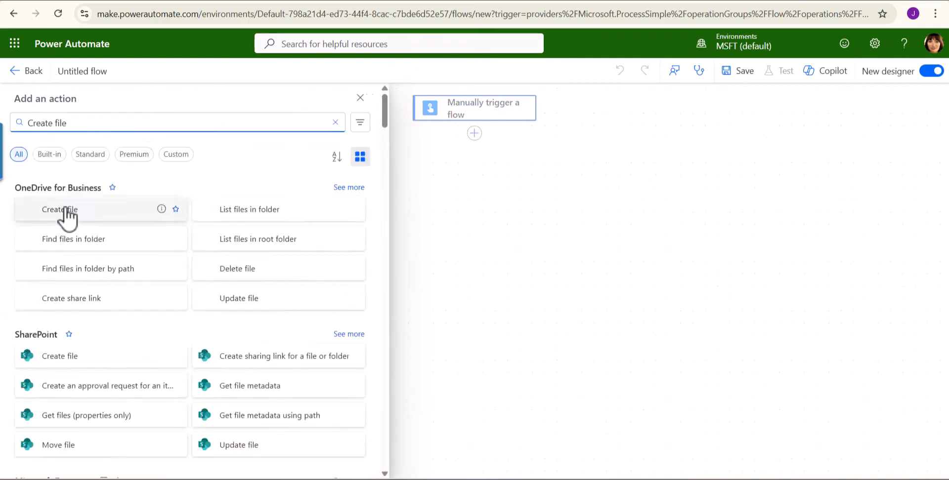
click(102, 365)
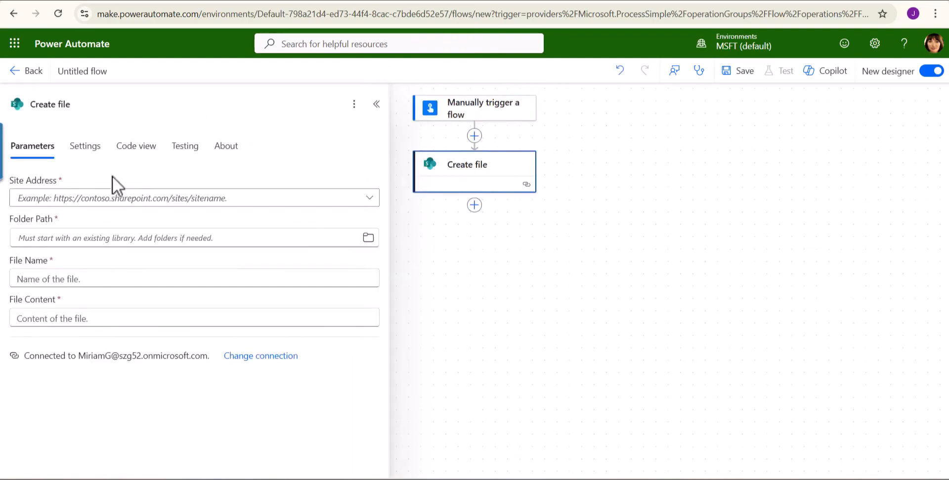
Set the Create file action's site address to SPFXDevelopment and its folder path to /HRDocuments.
click(110, 205)
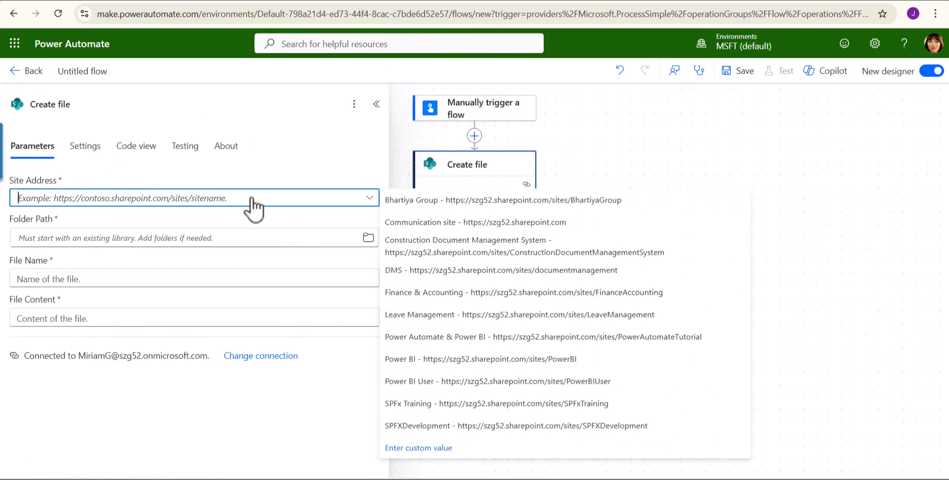
click(472, 428)
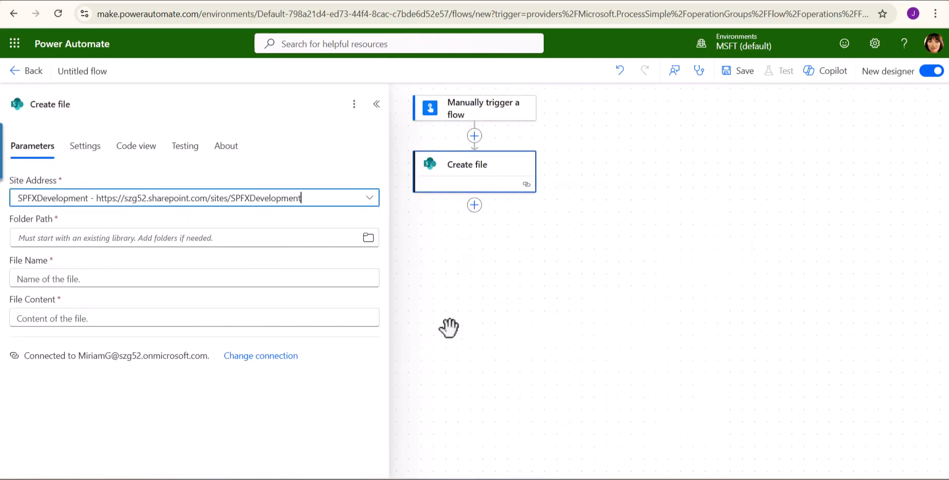
click(116, 238)
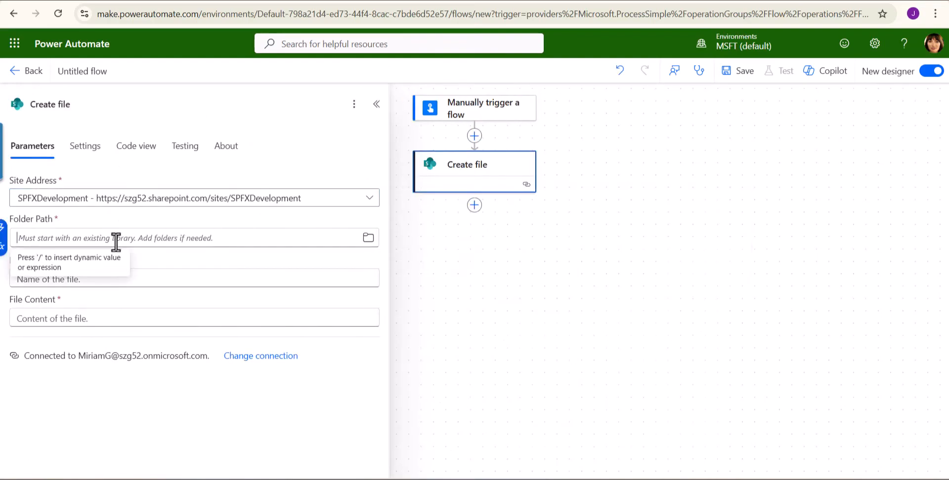
click(368, 241)
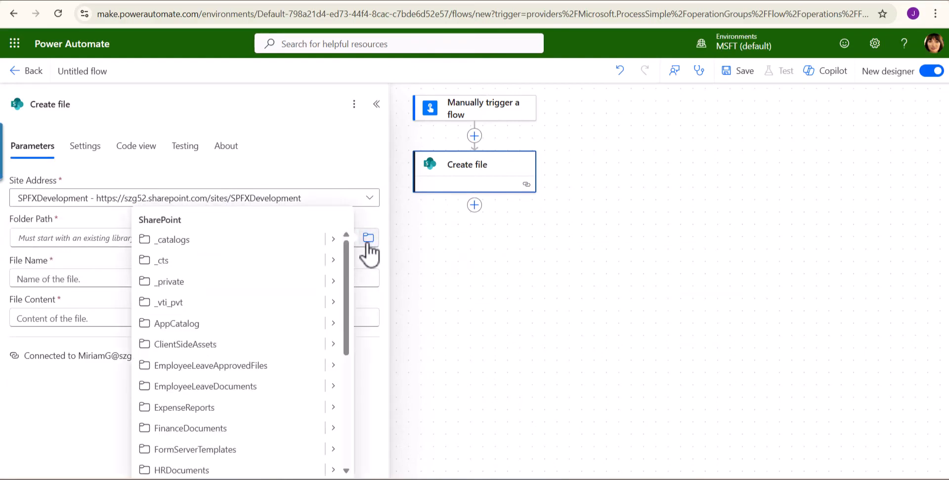
scroll(193, 388, down, 3)
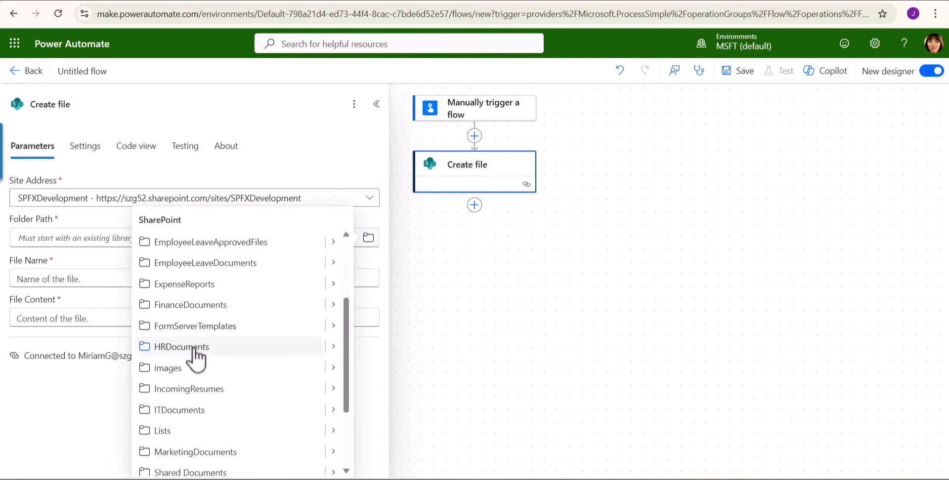
click(191, 348)
Check the list's name in SharePoint and begin the Create file action's file name with OrganizationHierarchy_.
click(97, 279)
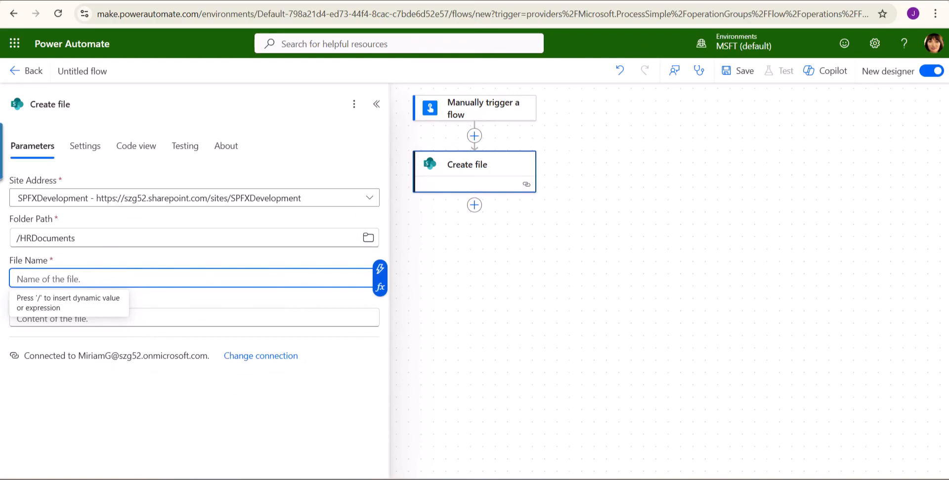
key(alt+Tab)
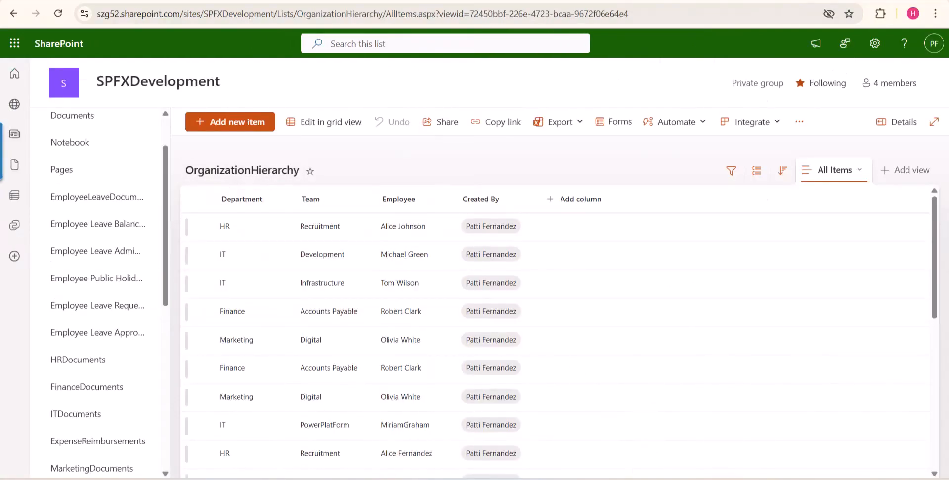
key(alt+Tab)
click(99, 277)
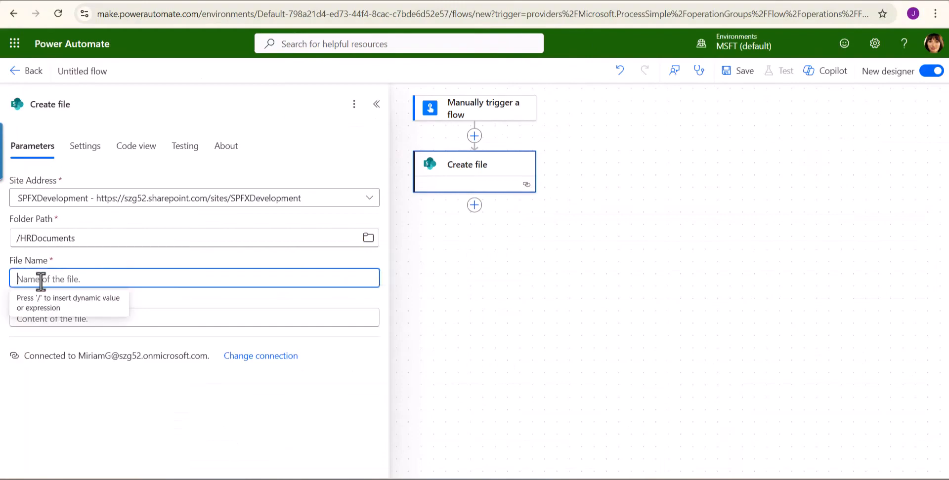
text(OrganizationHierarchy)
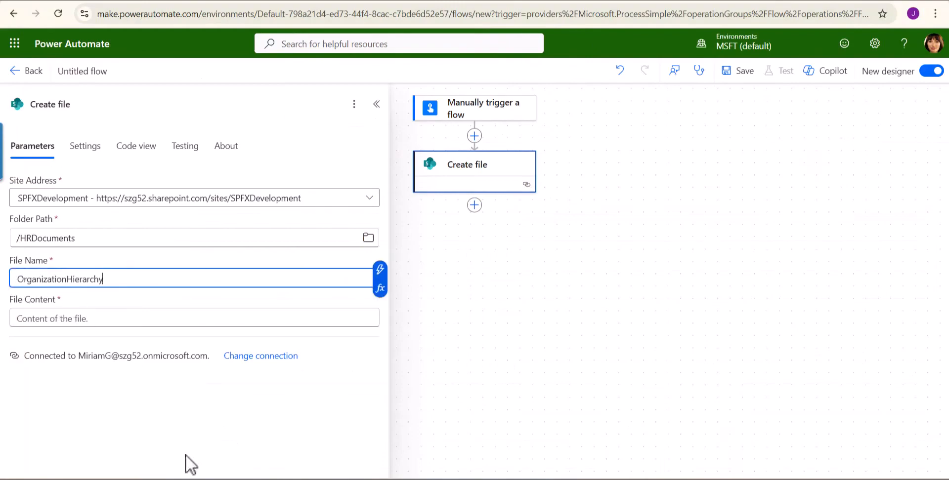
text(_)
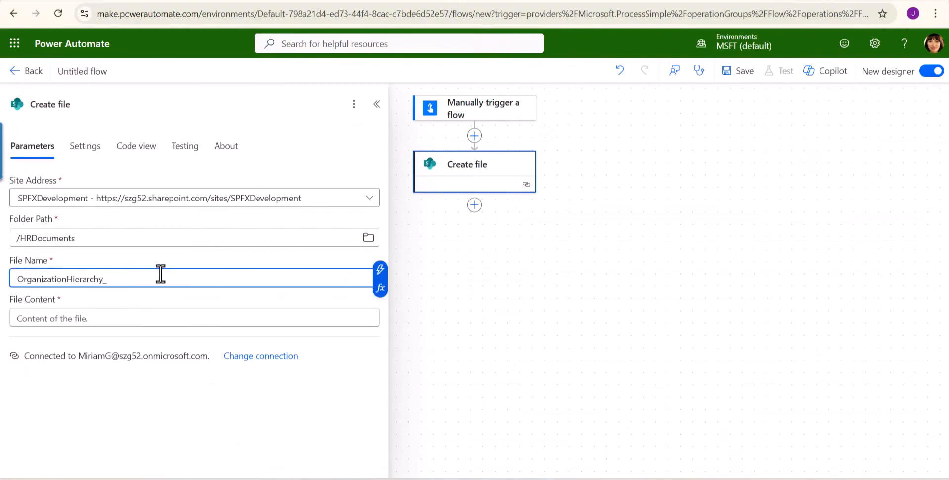
Append the expression formatDateTime(utcNow(),'yyyy-MM-dd-HH-mm-ss') and the extension .xlsx to the file name.
click(380, 288)
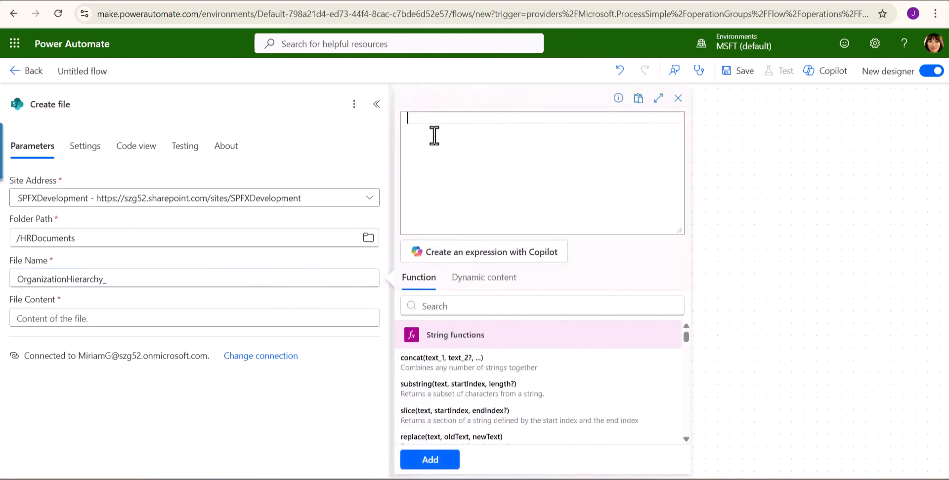
text(formatDateTime(utcNow(),'yyyy-MM-dd-HH-mm-ss'))
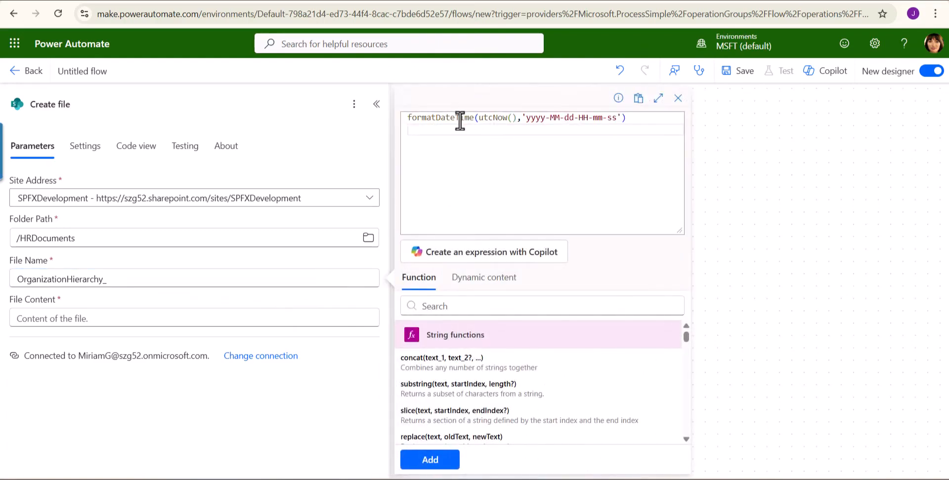
click(505, 119)
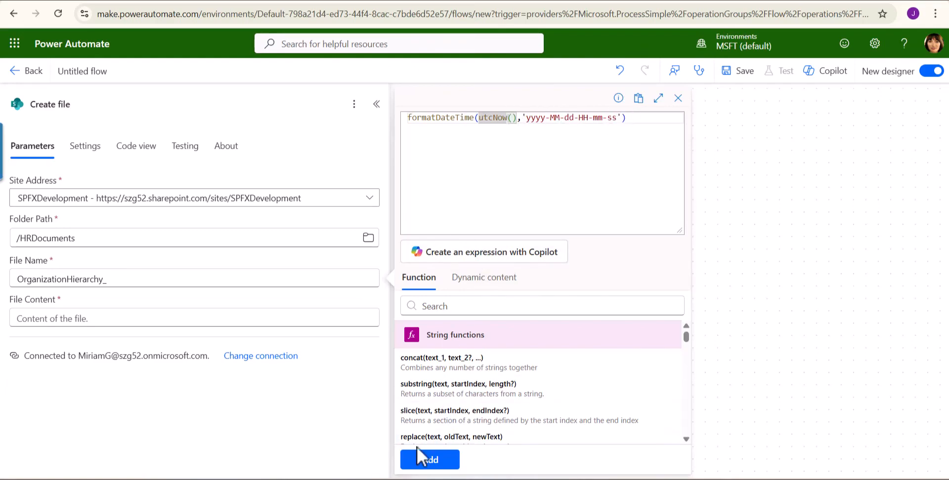
click(425, 459)
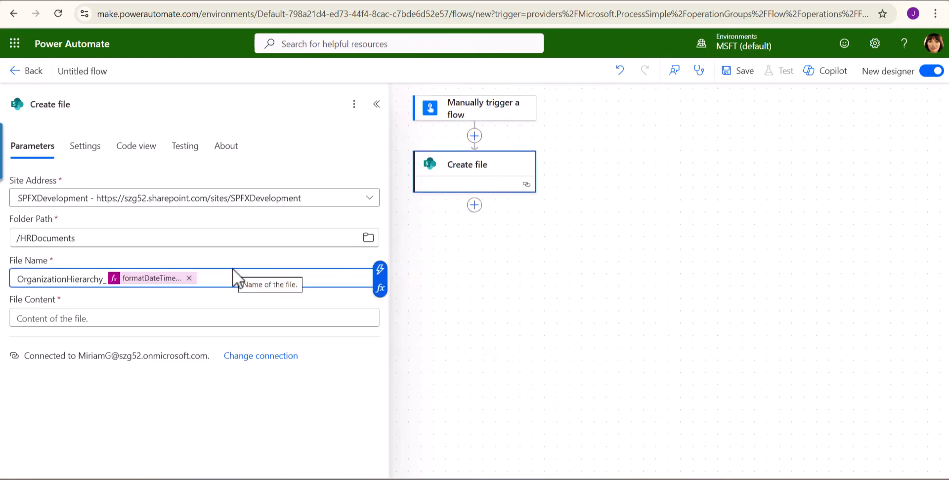
text(.xlsx)
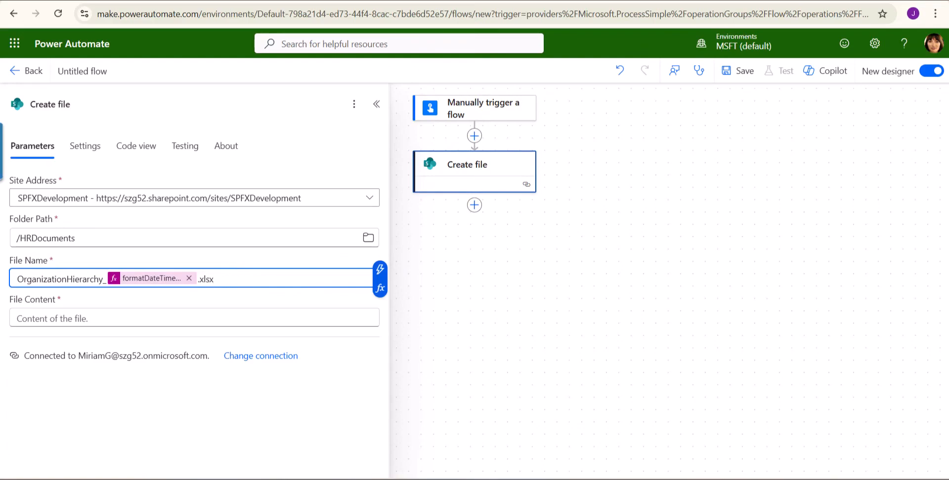
Enter a blank space as the Create file action's file content and save the flow.
click(89, 319)
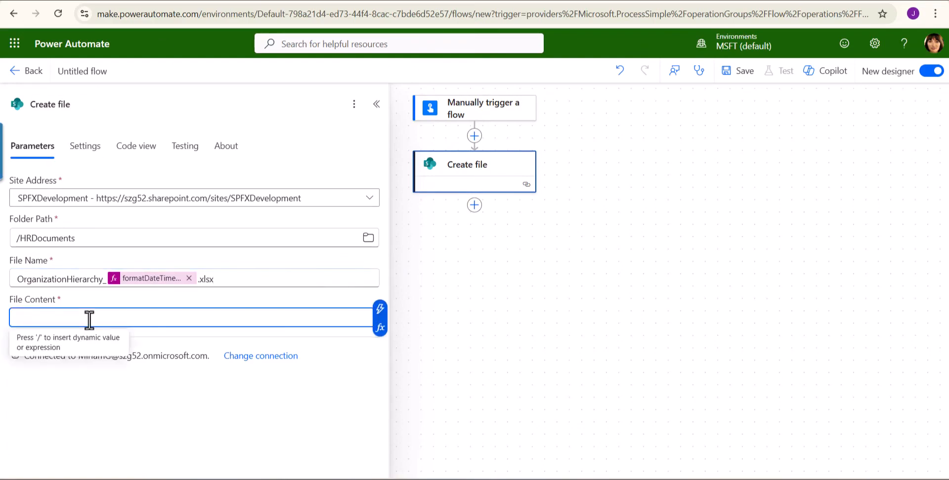
click(377, 103)
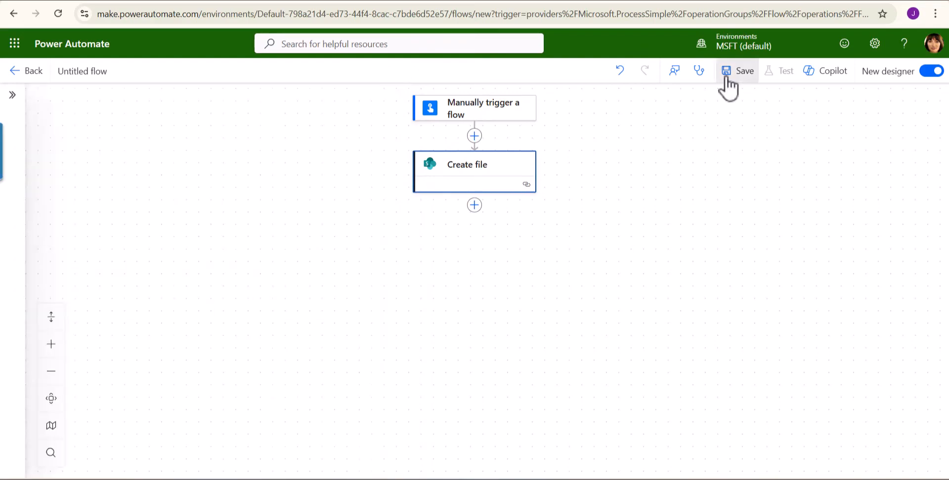
click(737, 71)
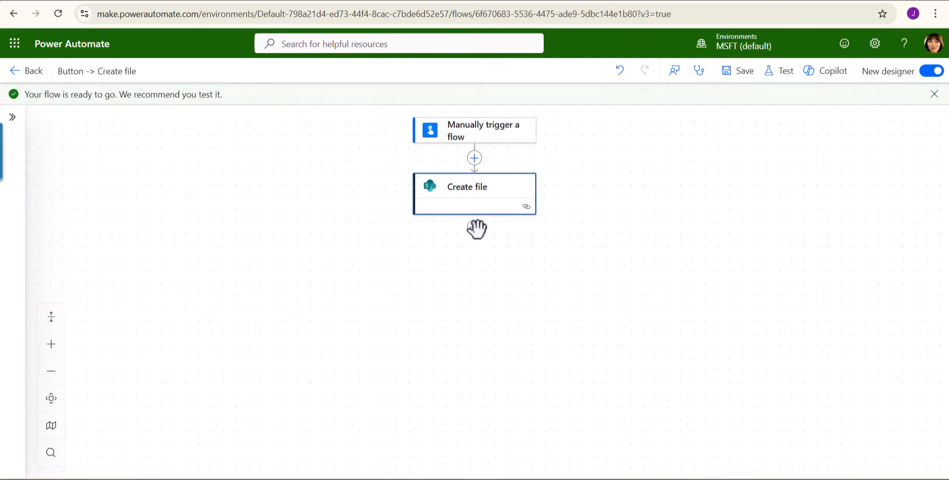
Add the SharePoint Get file metadata action after Create file.
click(474, 227)
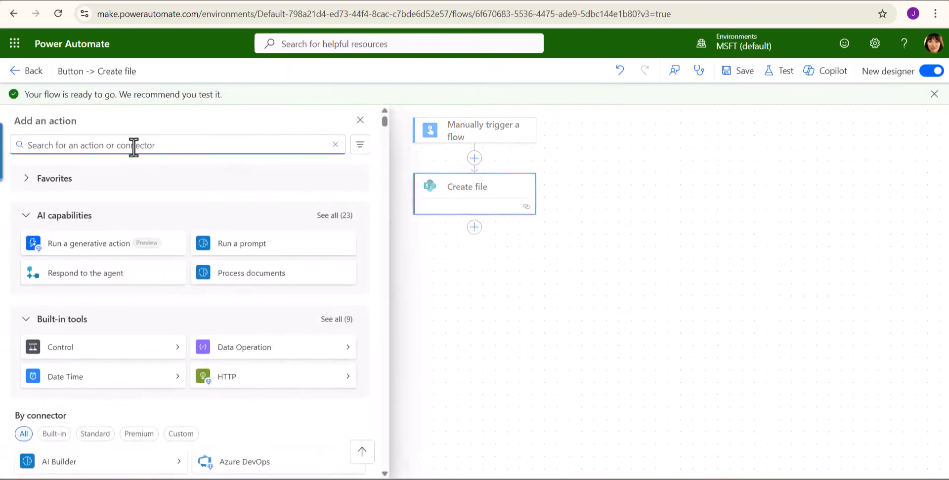
text(Get file metadat)
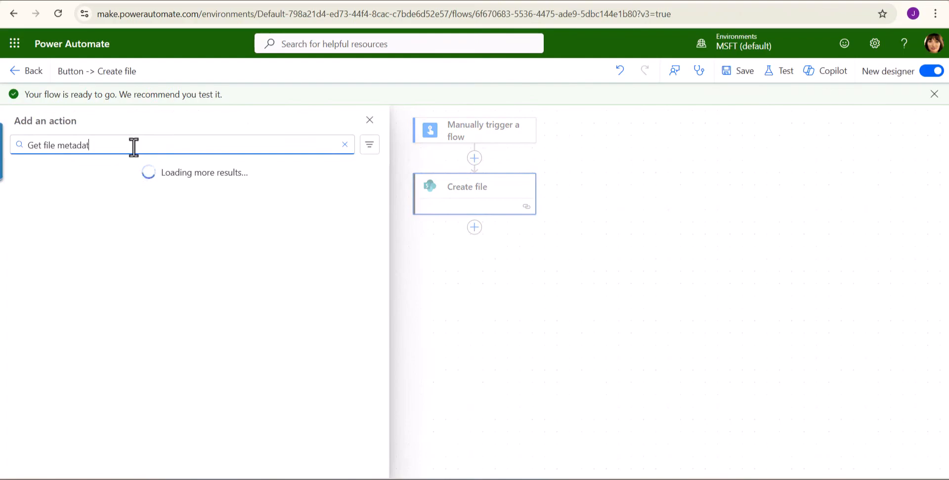
click(173, 322)
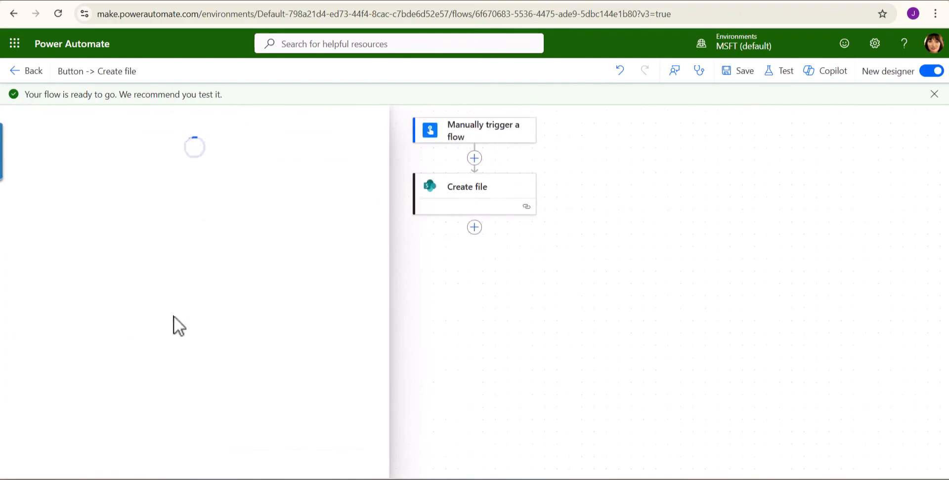
Set the Get file metadata action's site address to SPFXDevelopment and its file identifier to Create file's body/Id.
click(101, 202)
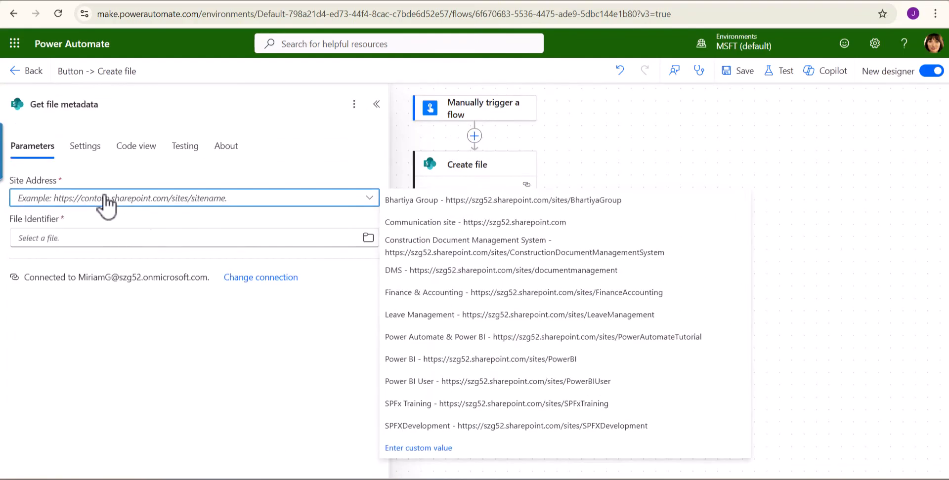
click(425, 435)
click(119, 239)
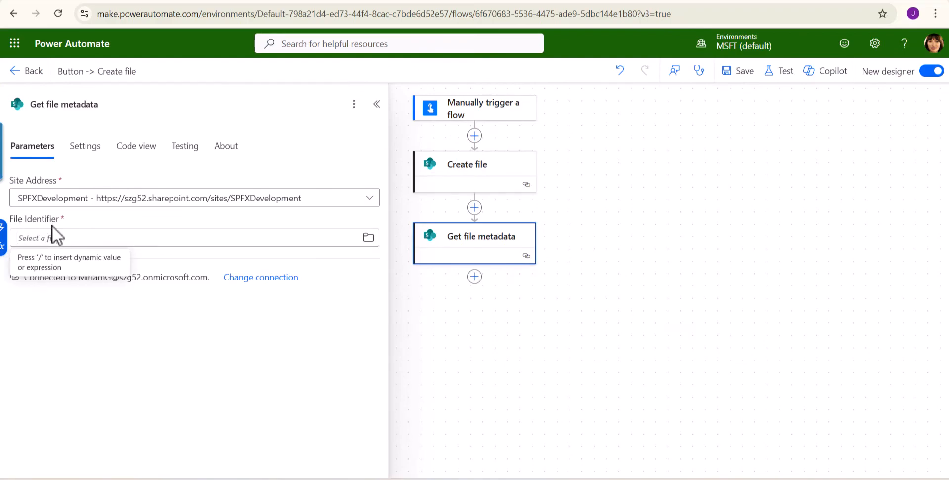
click(6, 231)
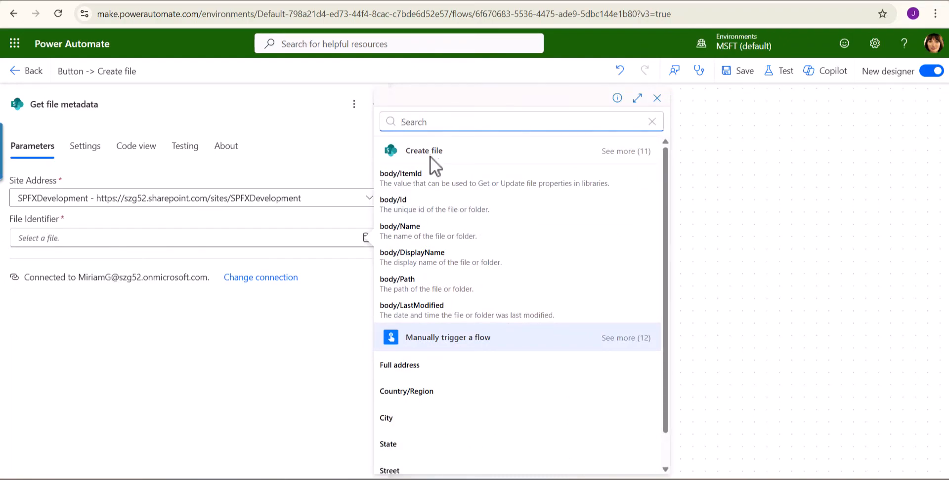
click(408, 212)
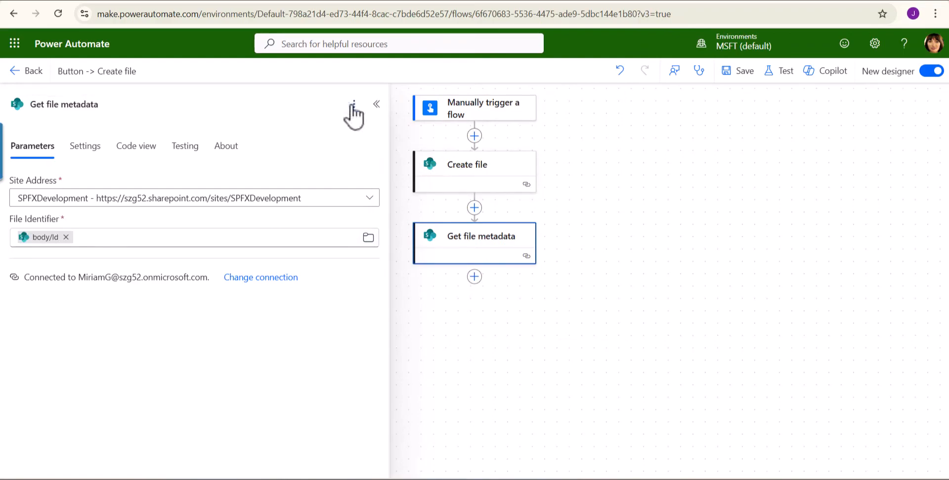
click(377, 104)
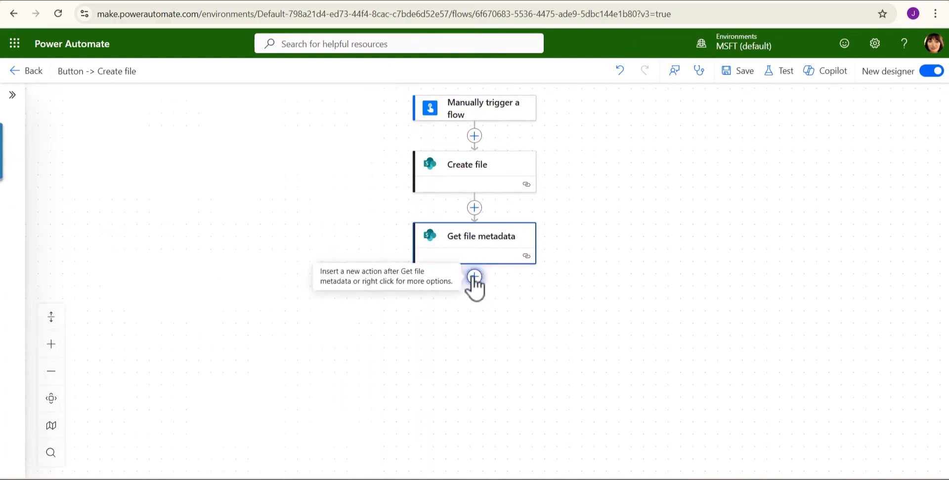
Add the Excel Online (Business) Create table action after Get file metadata.
click(474, 277)
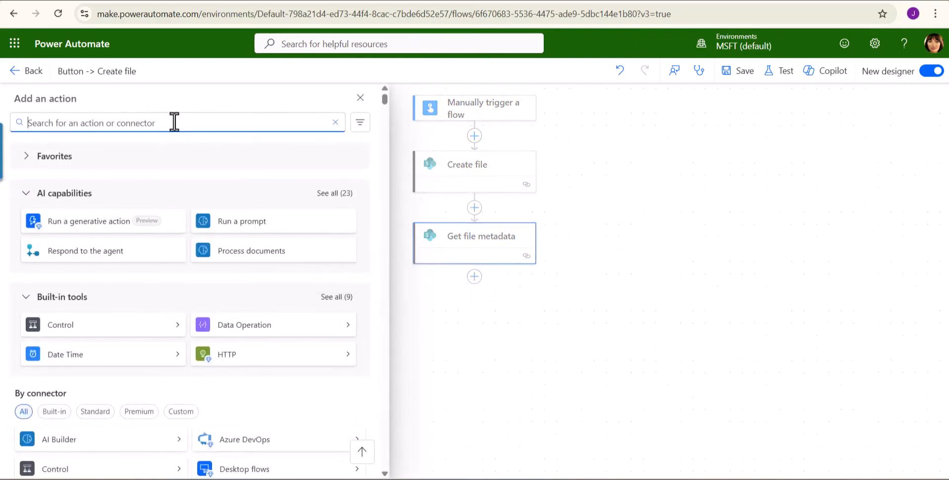
text(Create Tab)
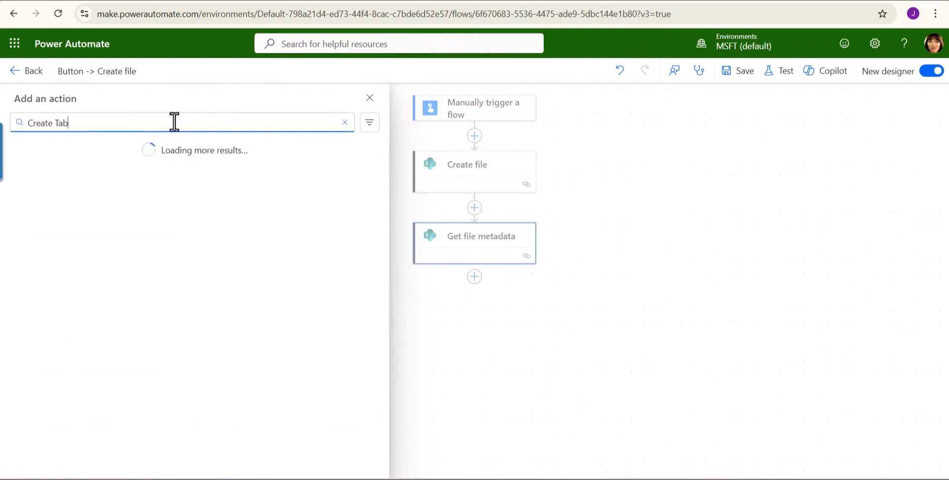
text(lew)
key(BackSpace)
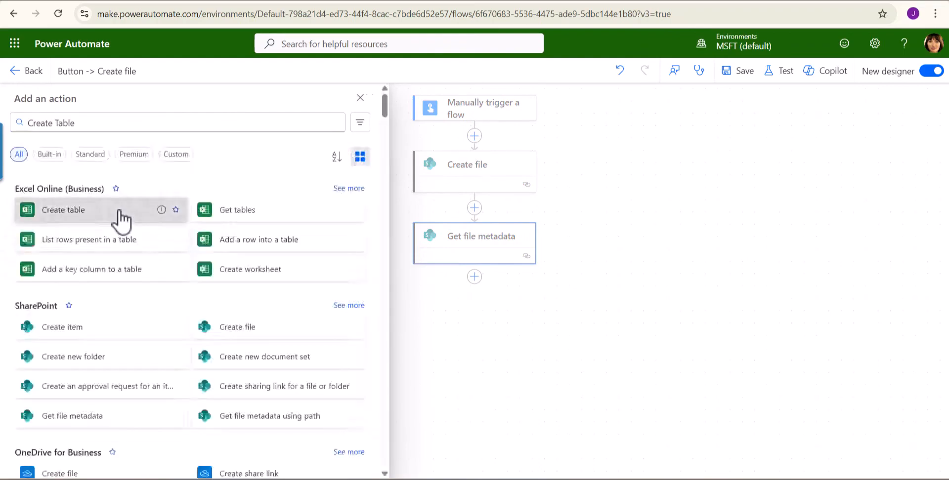
click(119, 210)
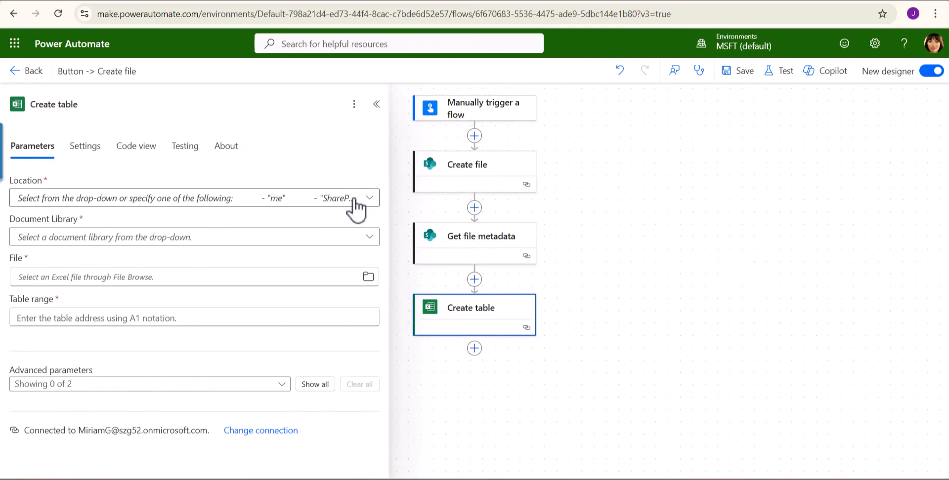
Set the Create table action's location to SharePoint Site - SPFXDevelopment and its document library to HRDocuments.
click(357, 198)
scroll(503, 254, down, 20)
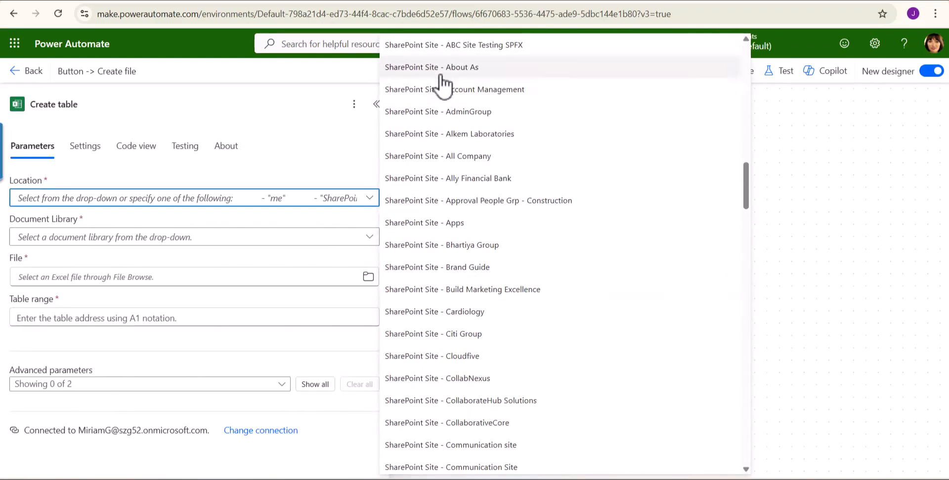
scroll(457, 309, down, 3)
scroll(457, 309, down, 15)
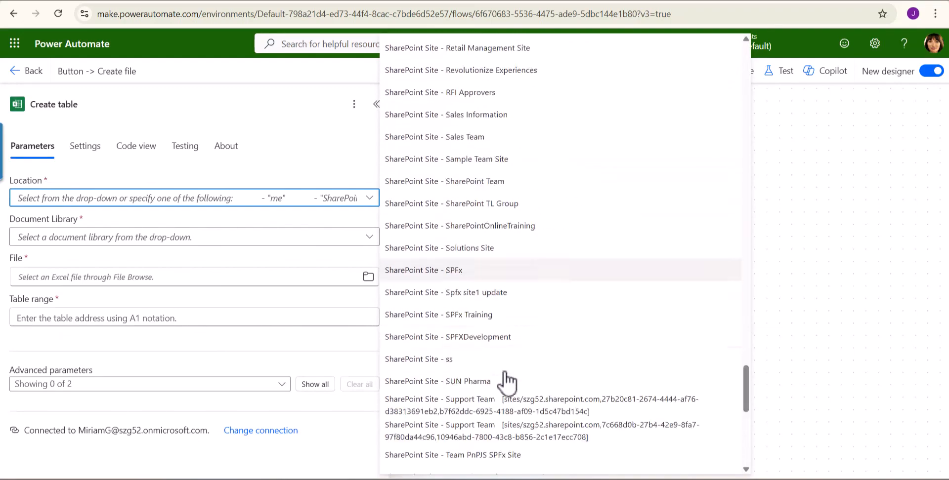
click(499, 341)
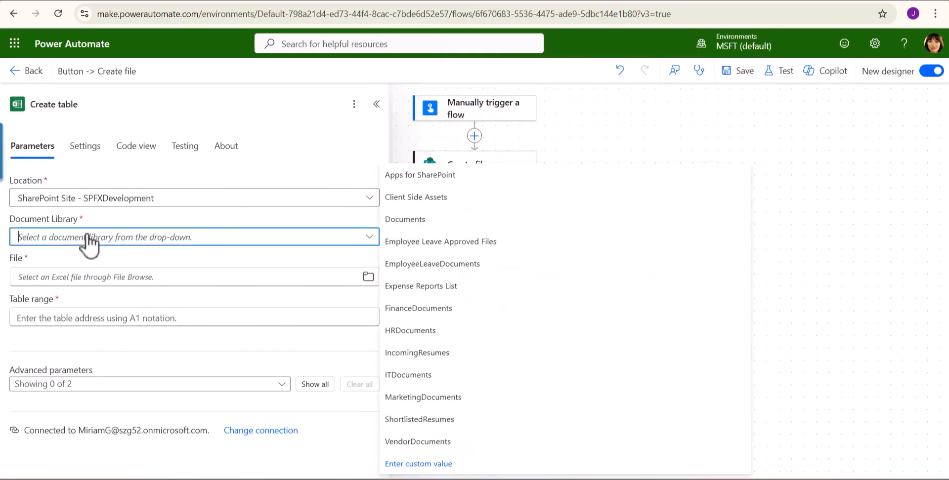
click(415, 331)
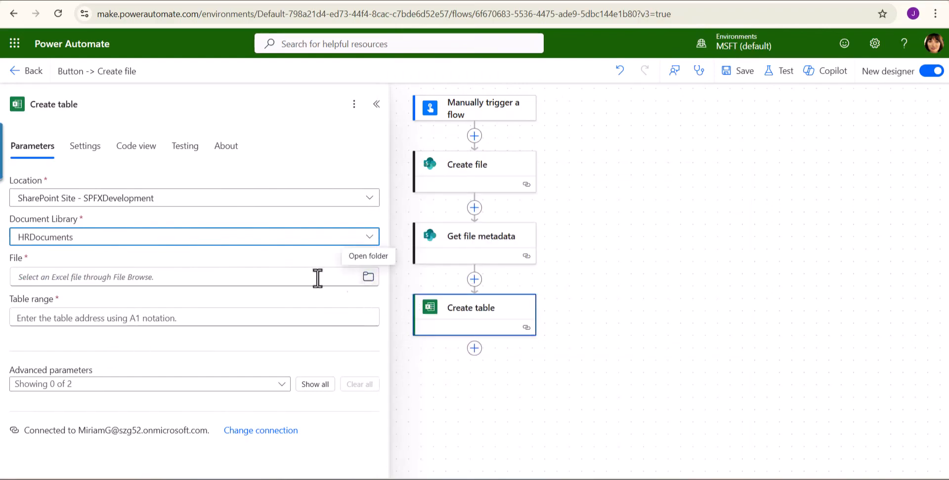
Set the Create table action's file to the dynamic value body/Id from Create file.
click(170, 273)
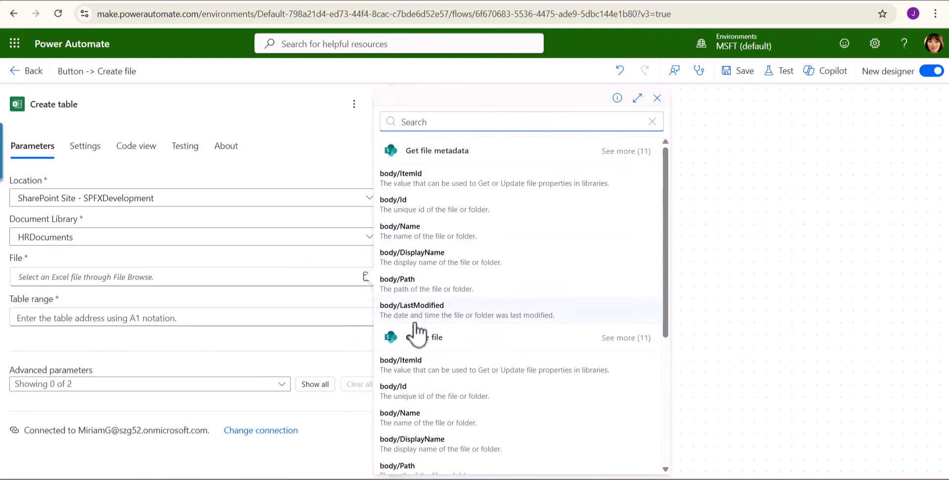
scroll(426, 339, down, 1)
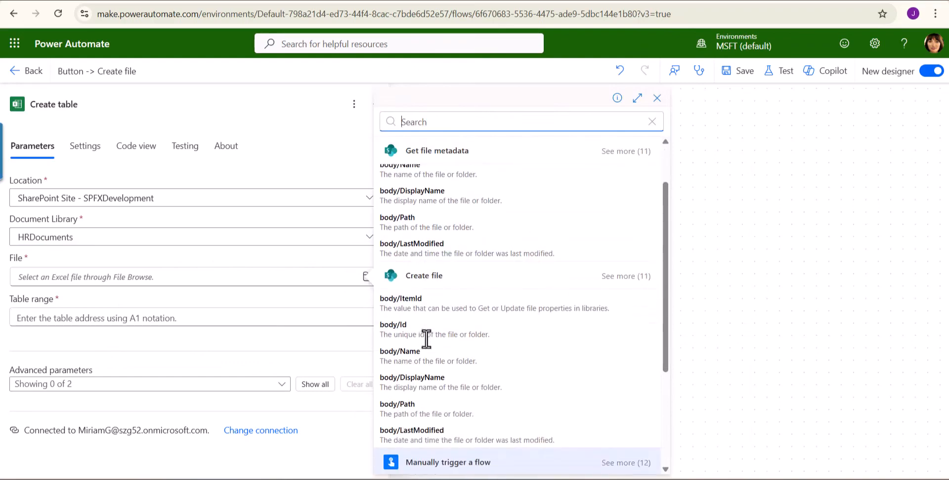
click(404, 329)
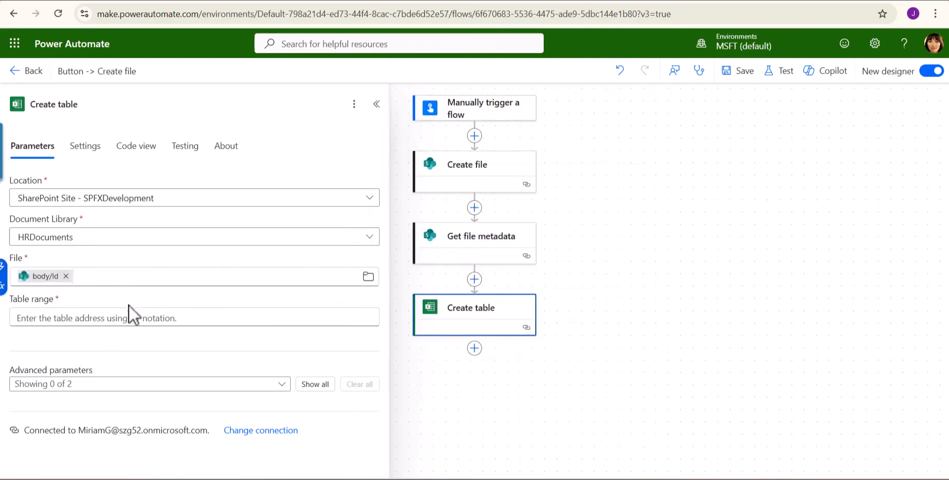
Check the OrganizationHierarchy list's columns in SharePoint and set the Create table action's table range to $A1:$C1 in Power Automate.
click(111, 323)
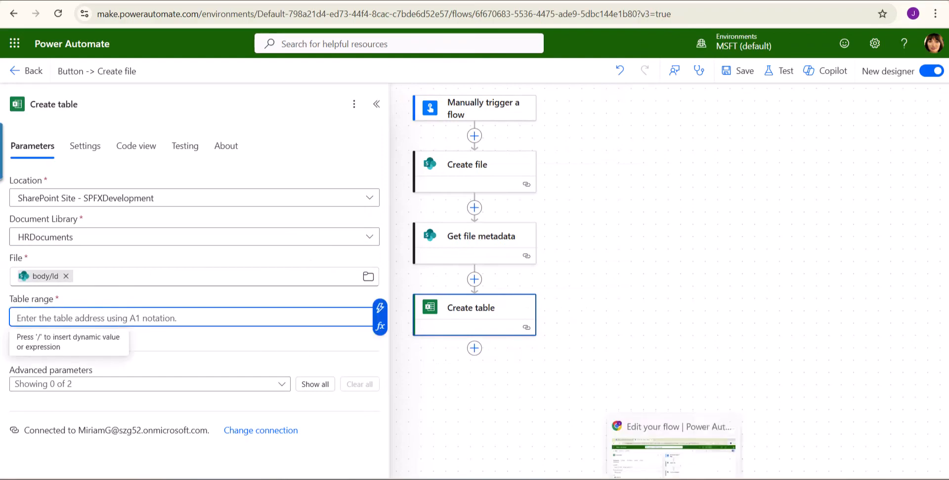
click(620, 479)
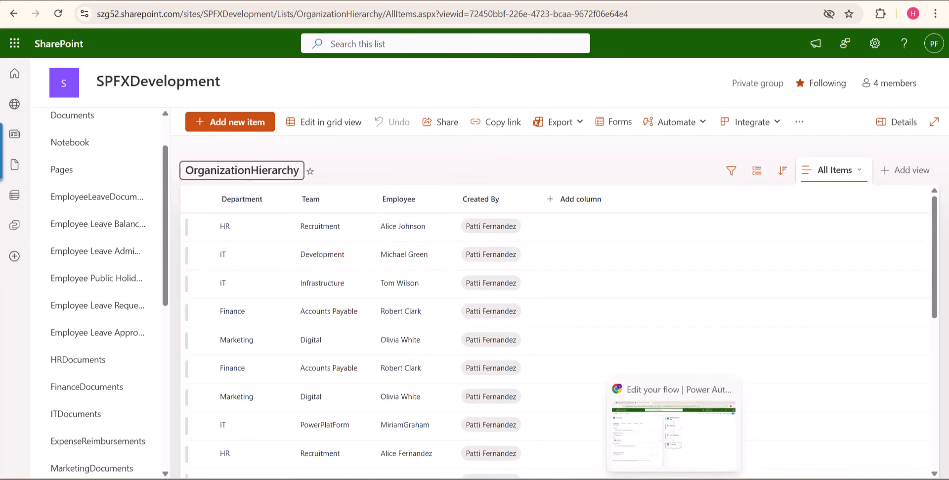
click(673, 479)
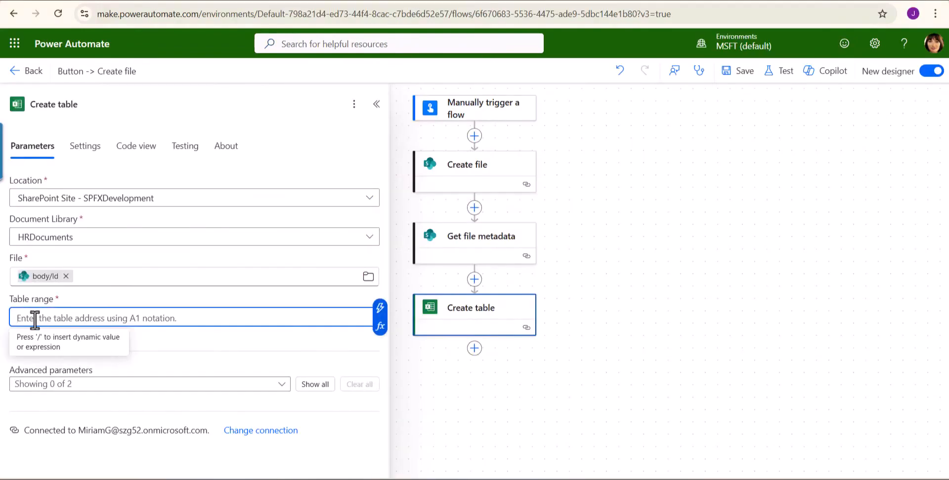
text($A1:$C1)
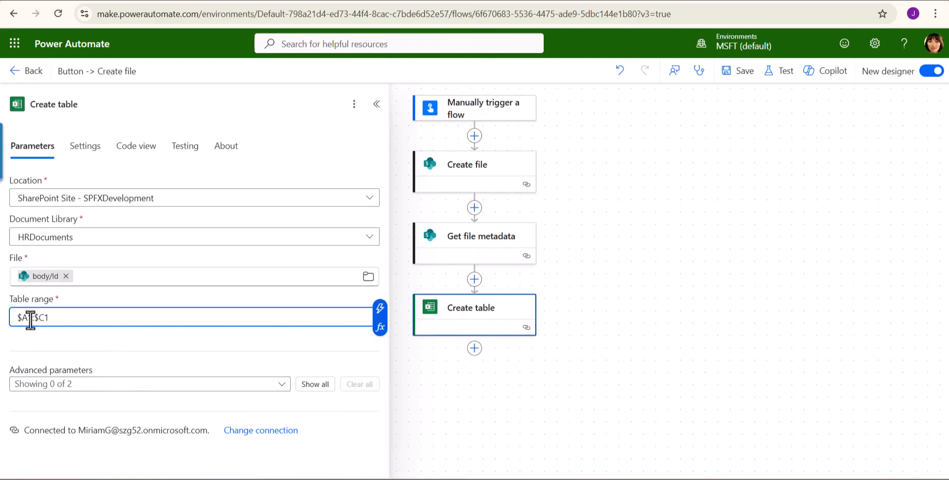
Show all advanced parameters of the Create table action and set the table name to OrganizationHierarchy.
click(313, 387)
scroll(313, 393, down, 1)
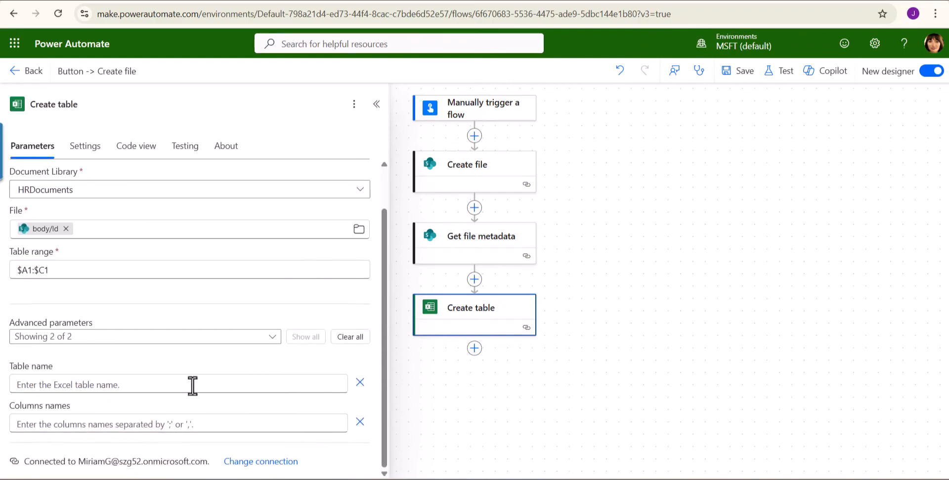
click(93, 386)
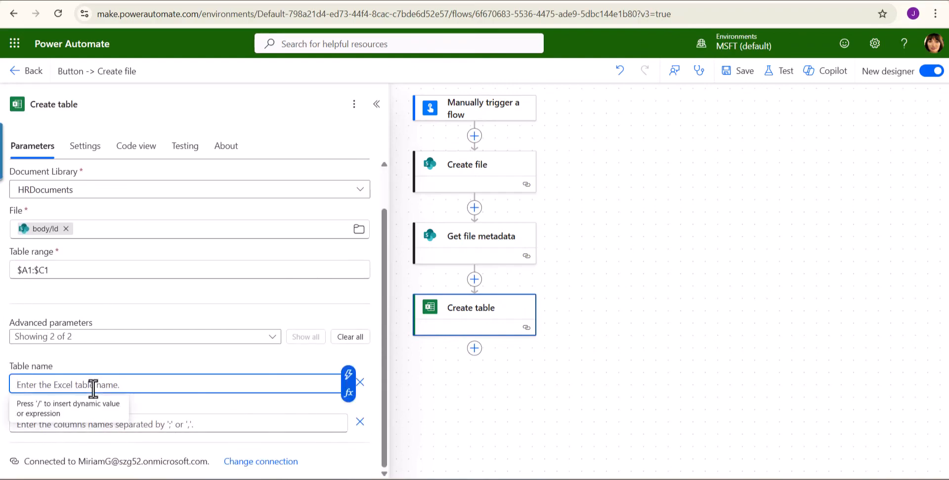
key(super+v)
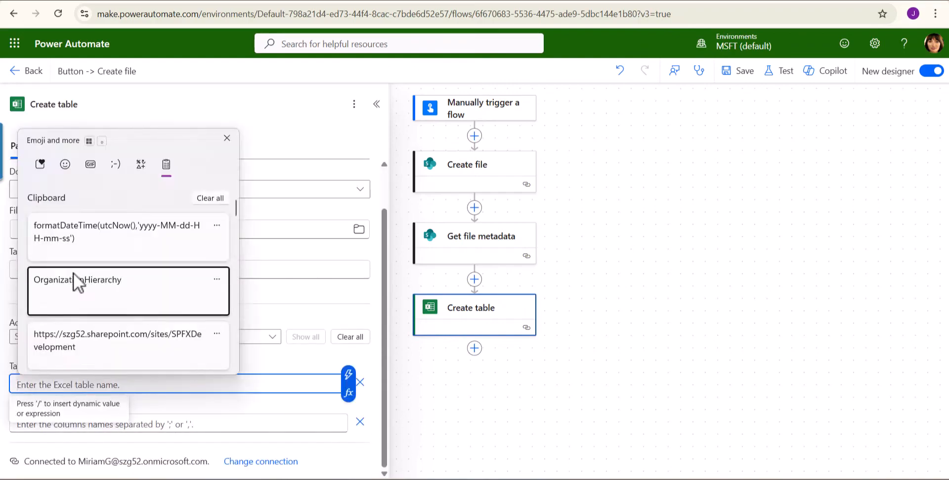
click(74, 273)
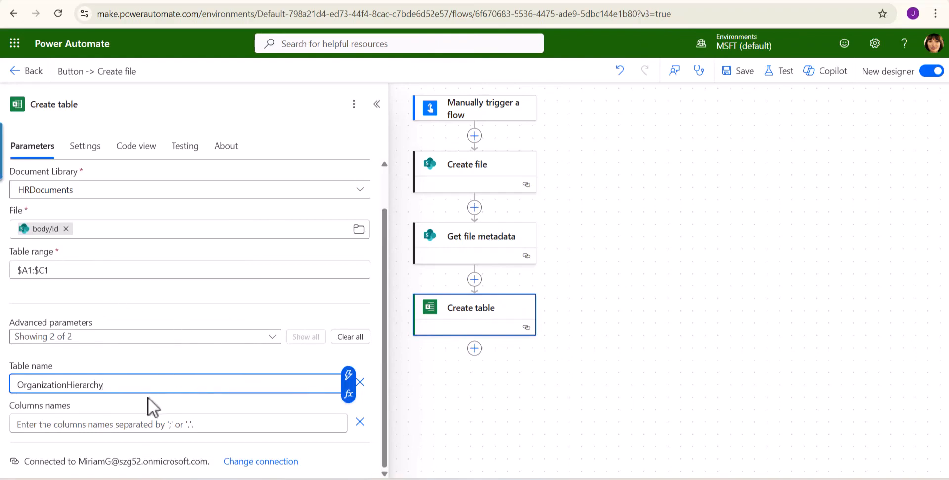
Set the column names to Department,Team,Employee, matching the SharePoint list's columns, and save the flow.
click(135, 423)
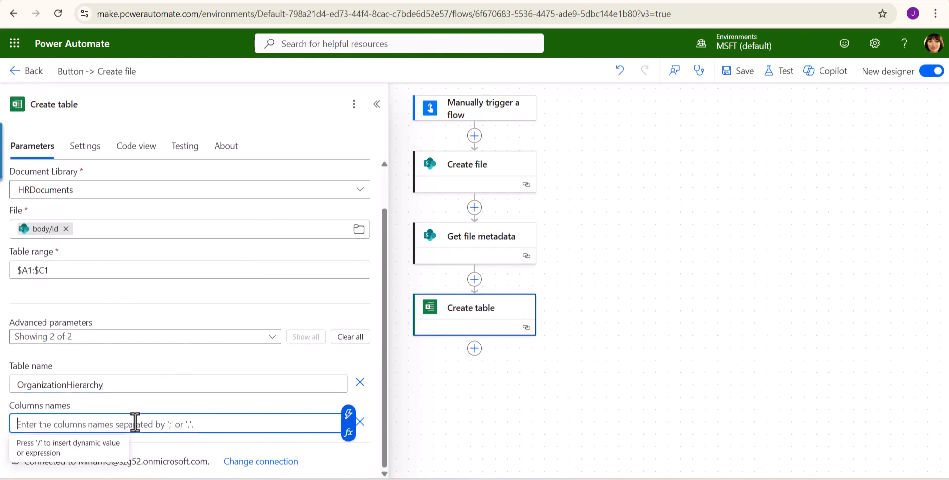
key(alt+Tab)
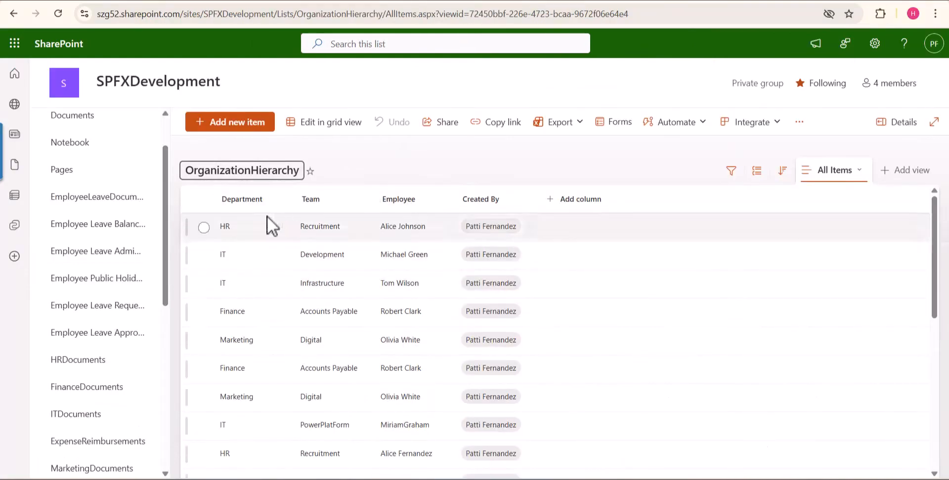
key(alt+Tab)
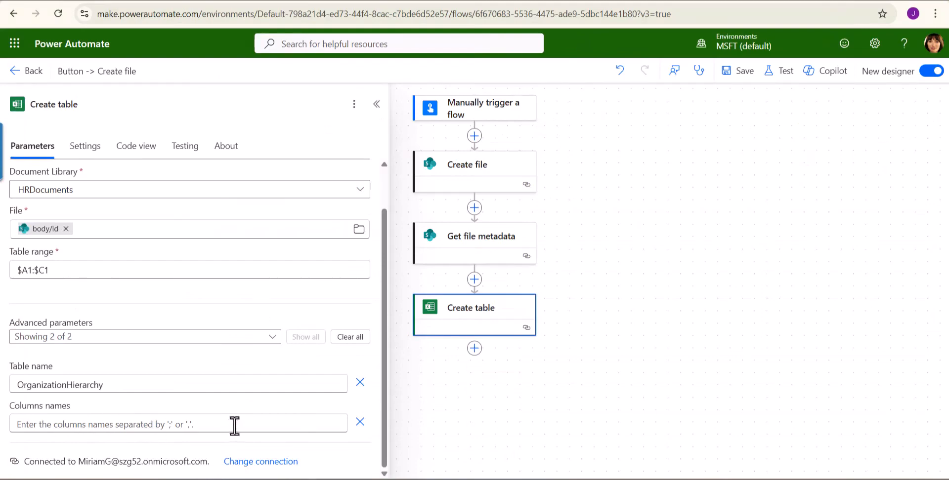
click(178, 428)
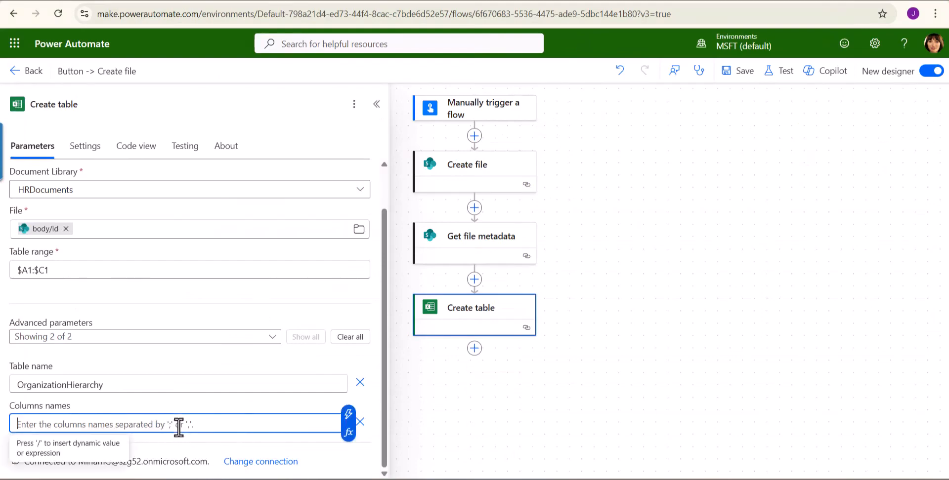
text(Department)
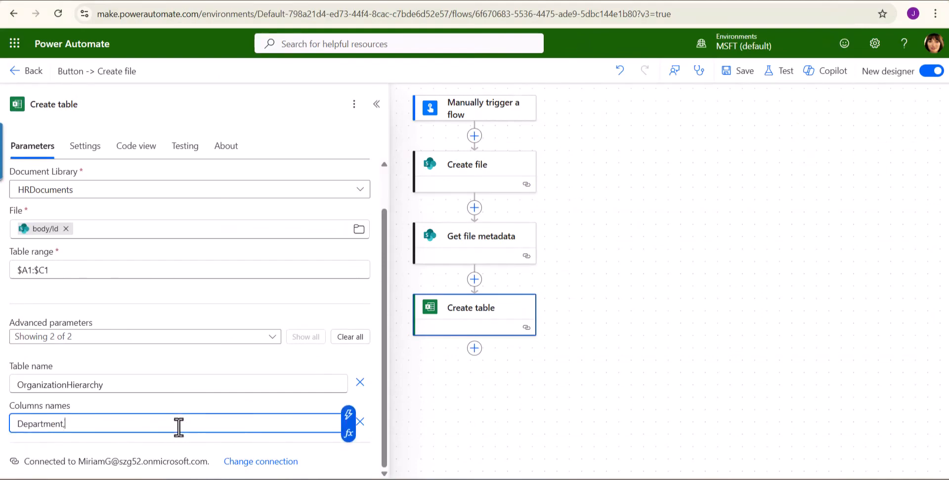
text(,)
text(Team,Employee)
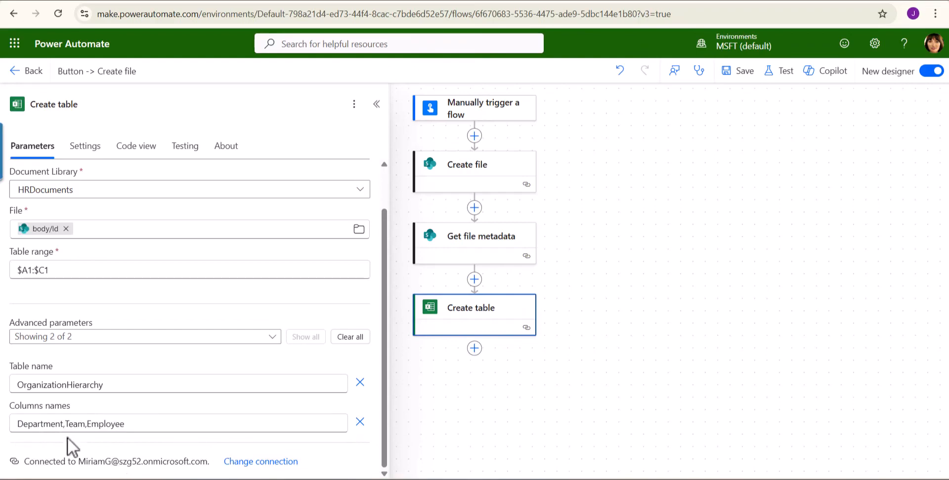
click(376, 106)
click(739, 74)
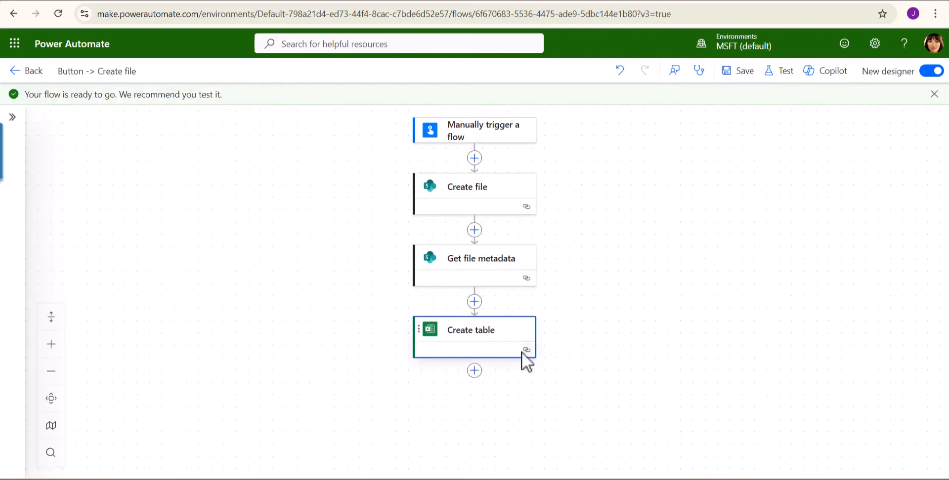
Test the saved flow by running it manually.
click(785, 71)
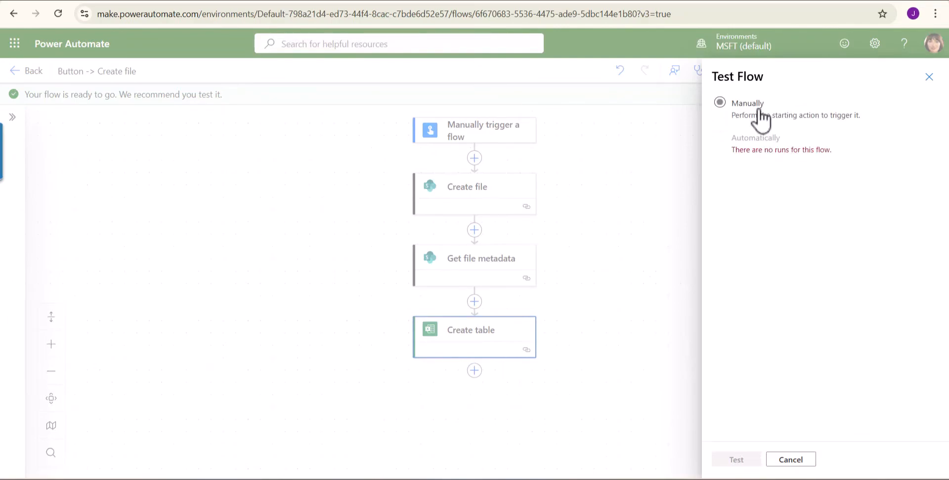
click(760, 112)
click(742, 461)
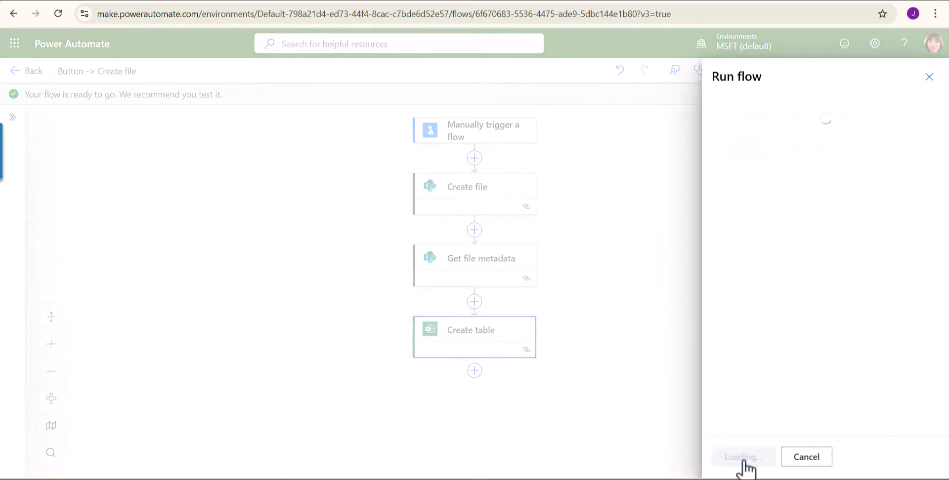
click(736, 460)
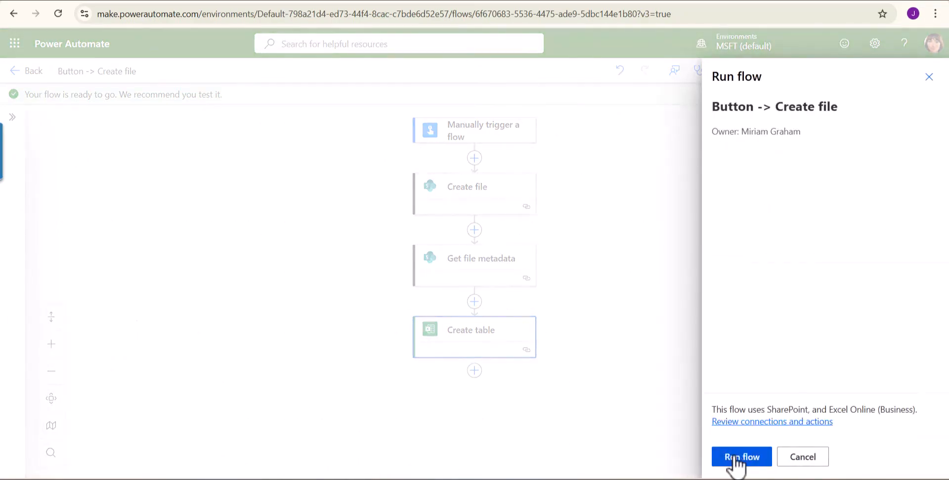
click(736, 459)
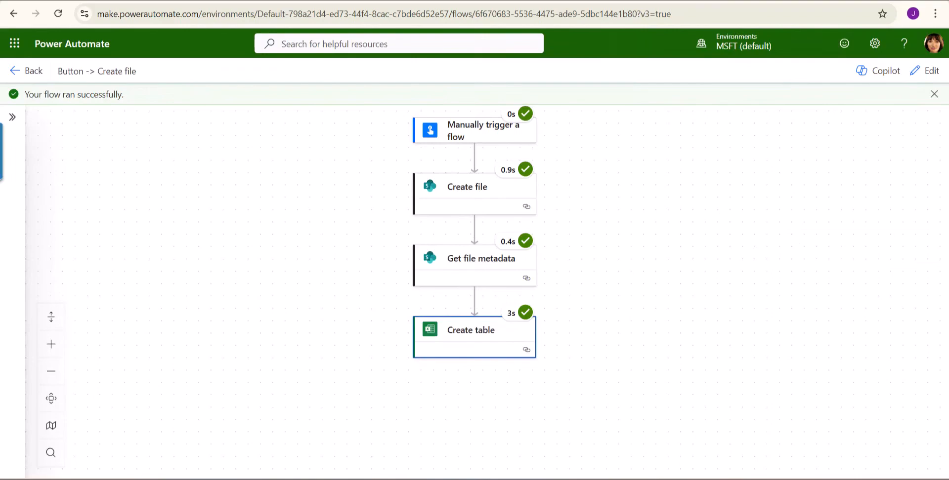
Open the newly generated OrganizationHierarchy Excel file from SharePoint's HRDocuments library, widening the Name column to read its full name, and examine its table headers.
click(618, 478)
click(254, 1)
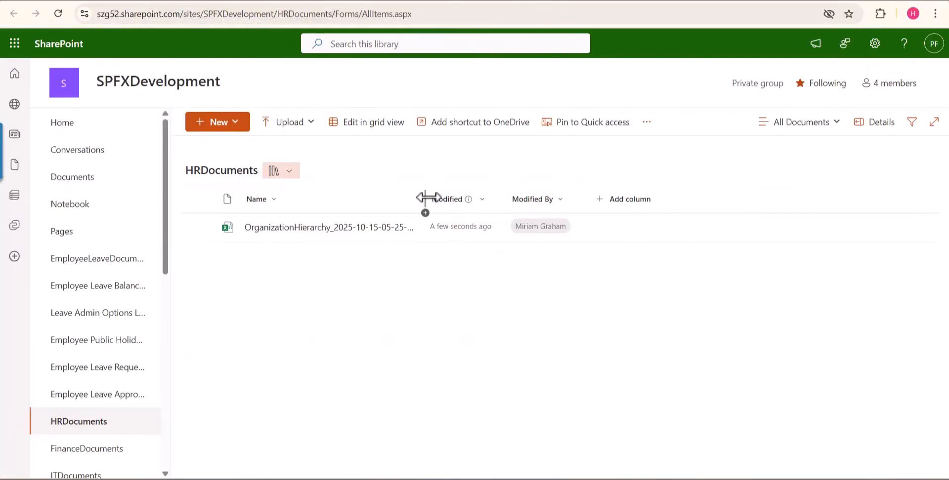
drag(426, 197, 547, 197)
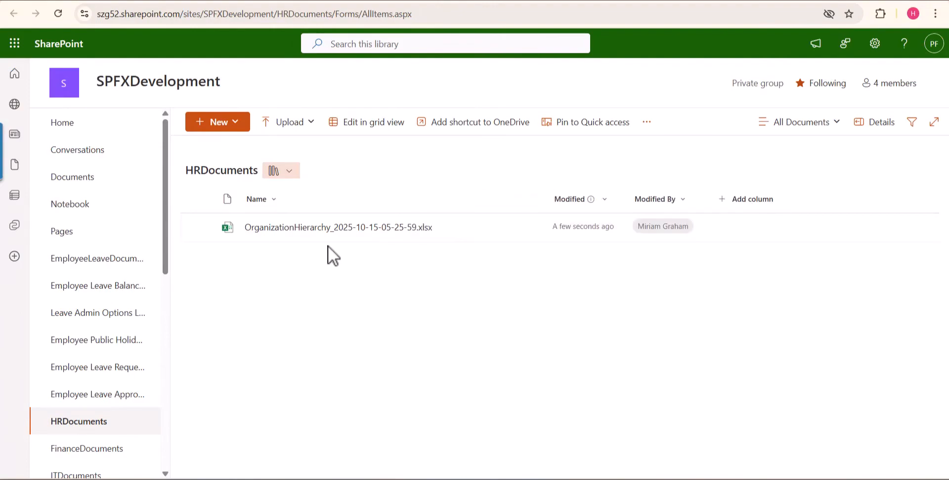
mouse_move(316, 232)
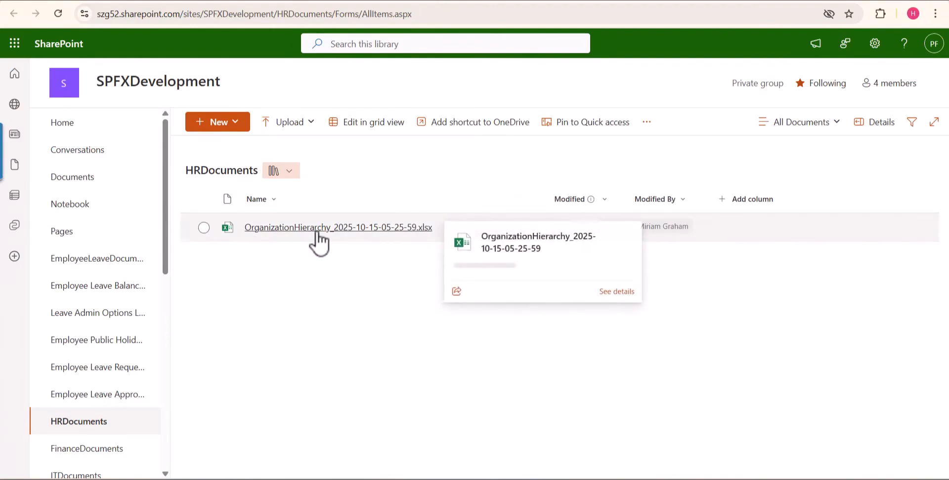
click(414, 228)
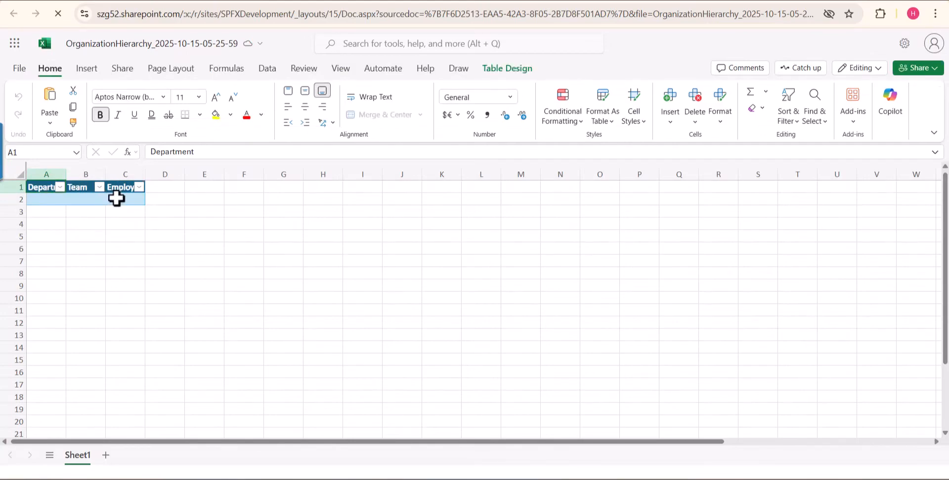
click(87, 69)
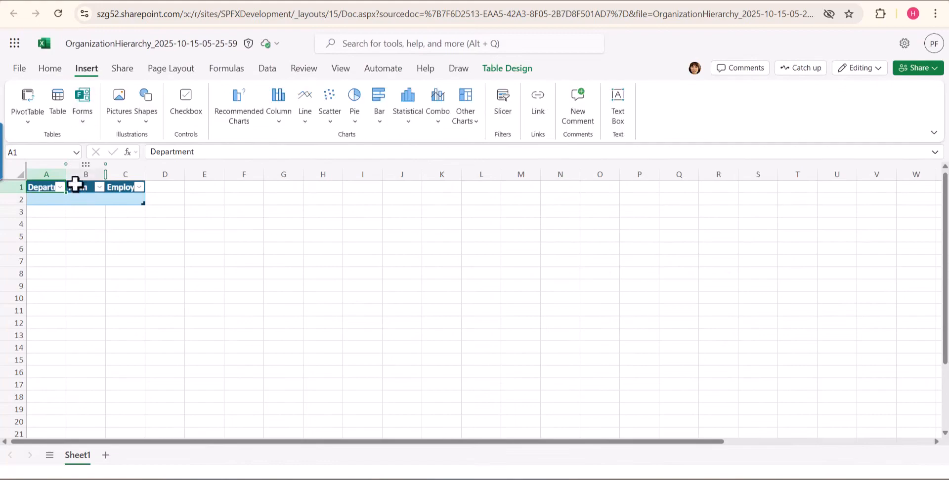
Check the full name of the table in the generated Excel workbook.
click(500, 70)
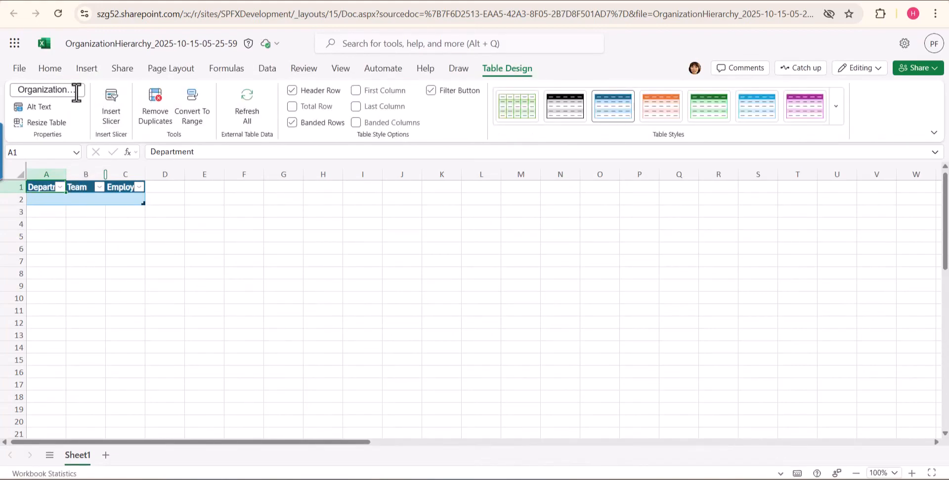
click(50, 92)
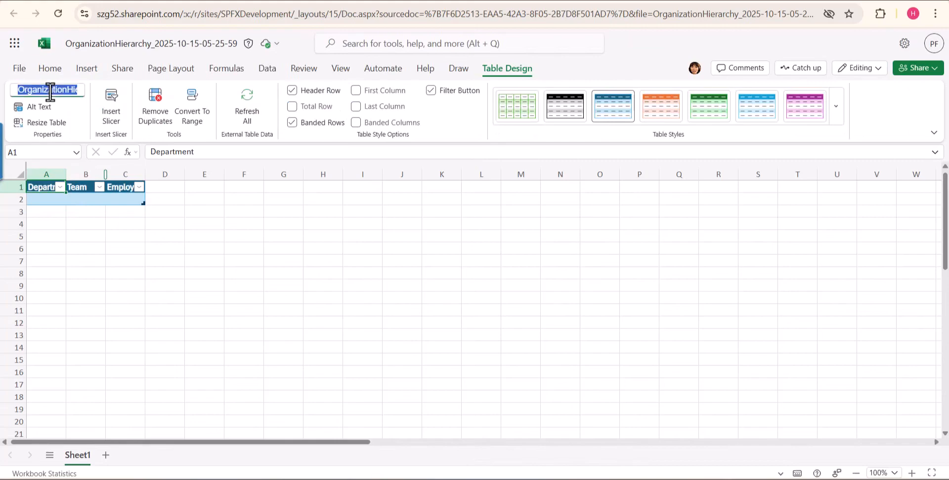
key(End)
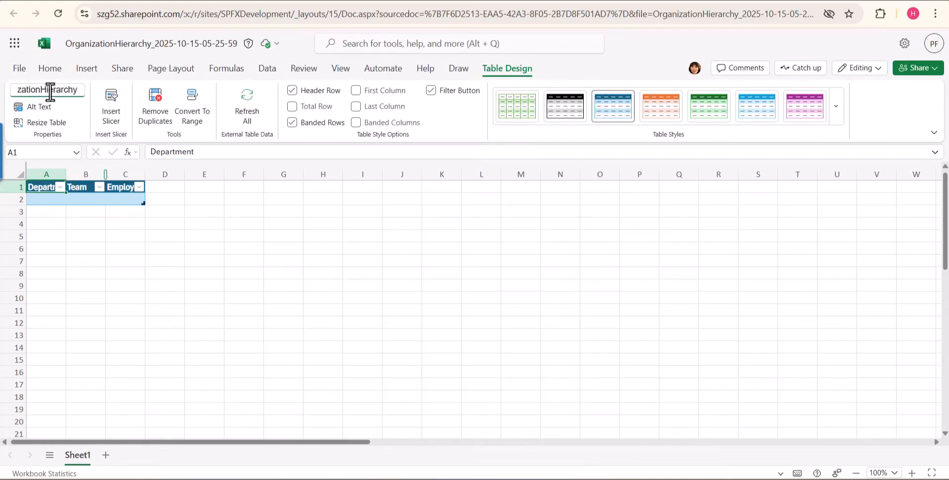
click(163, 229)
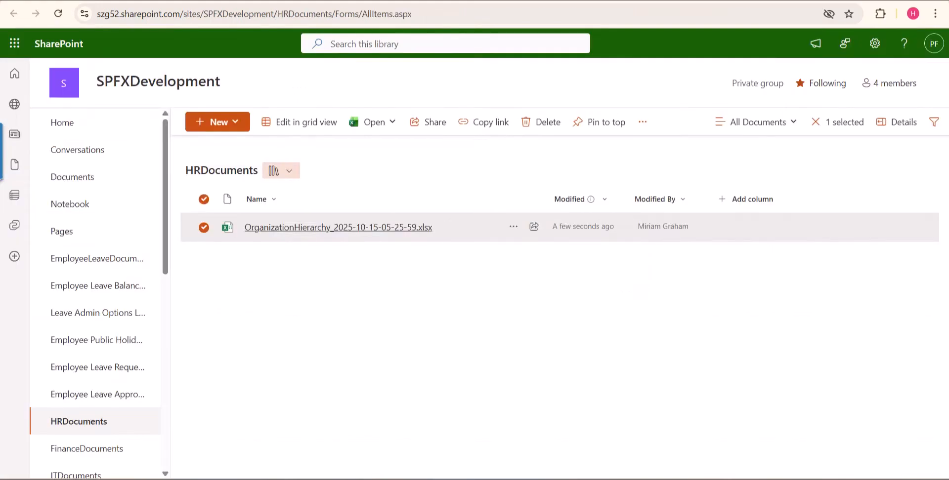
Deselect the file in HRDocuments, switch back to Power Automate, and open the flow for editing.
click(202, 200)
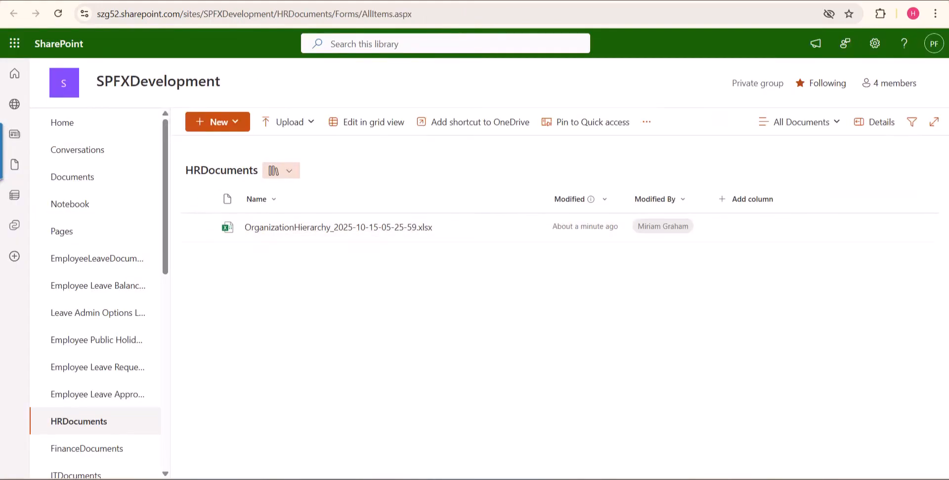
mouse_move(674, 479)
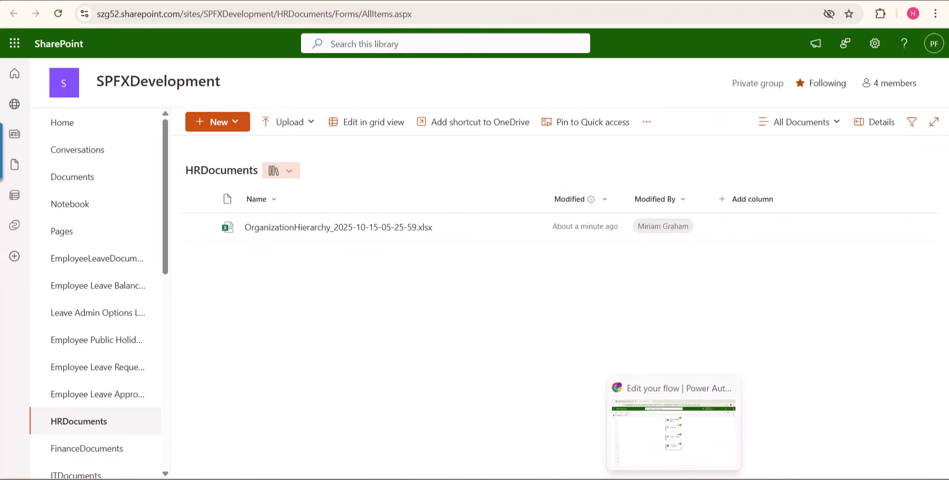
click(649, 453)
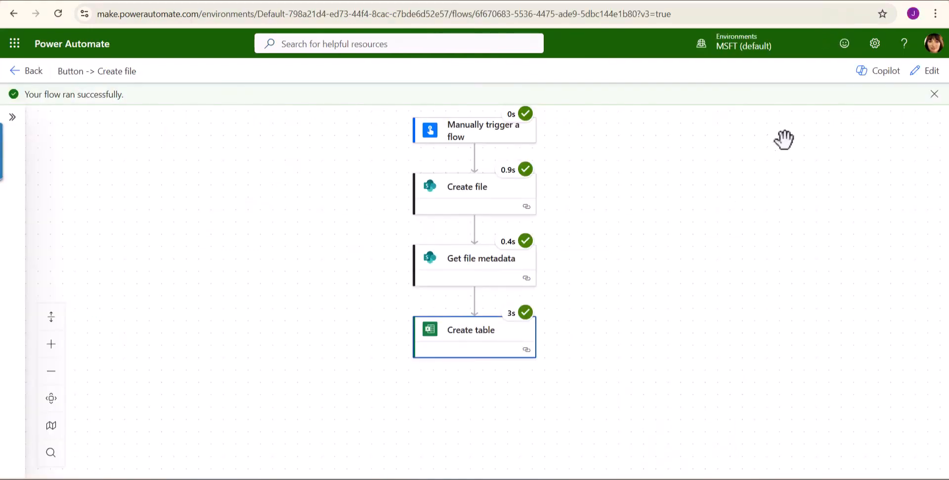
click(915, 75)
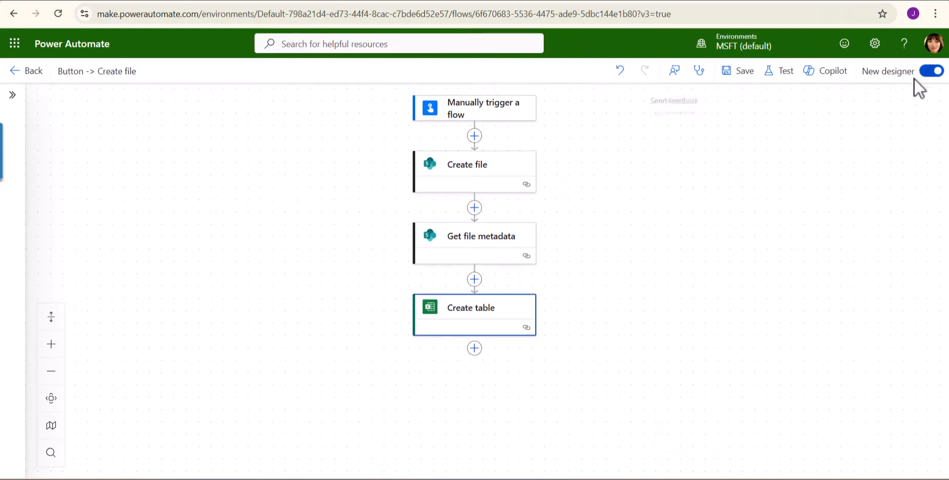
Add a SharePoint Get items action after Create table, using the SPFXDevelopment site and the OrganizationHierarchy list.
click(475, 348)
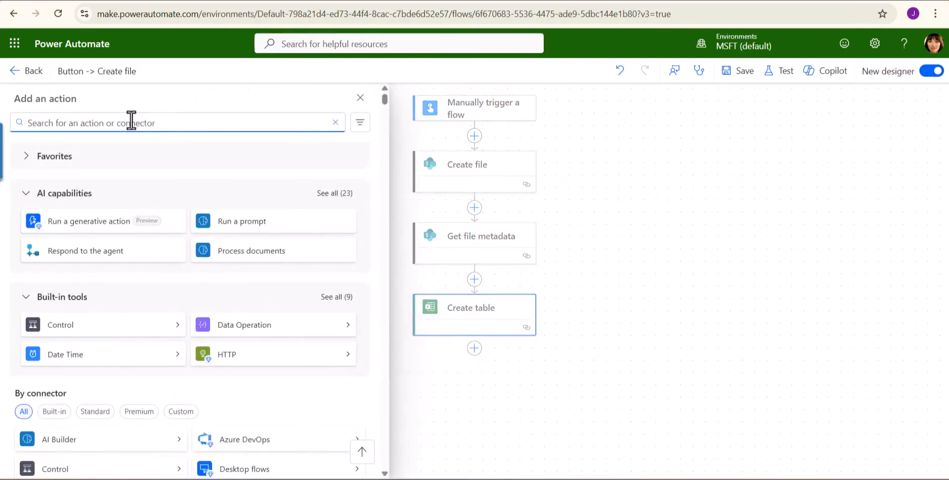
text(Get i)
text(t)
click(236, 186)
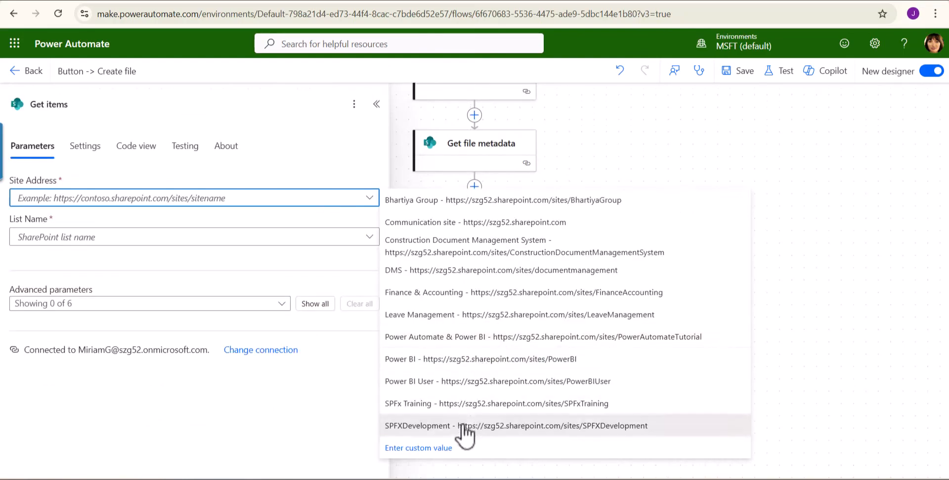
click(460, 425)
click(126, 239)
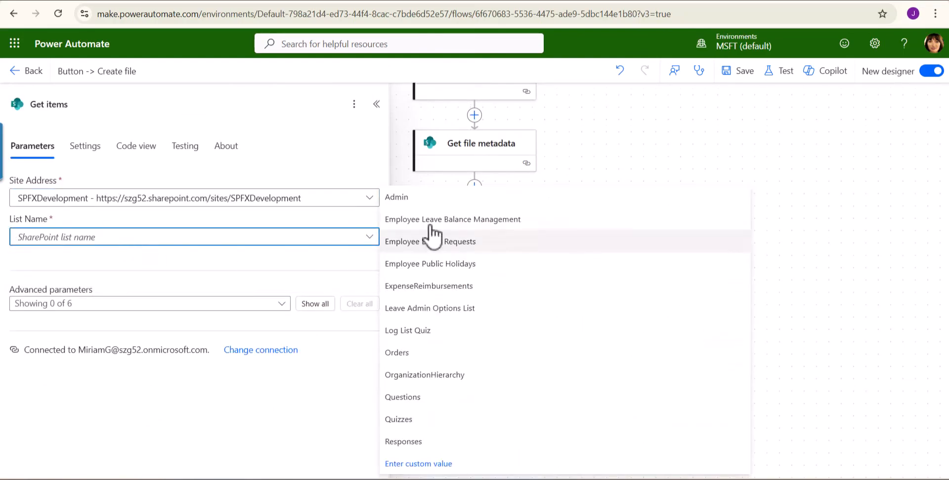
click(439, 376)
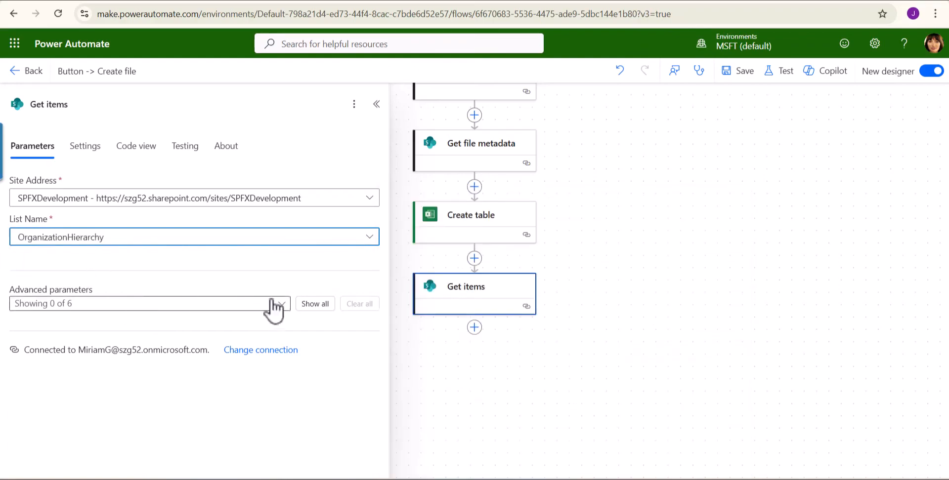
Show all advanced parameters of Get items, set Top Count to 5000, and save the flow.
click(314, 304)
click(22, 307)
text(5000)
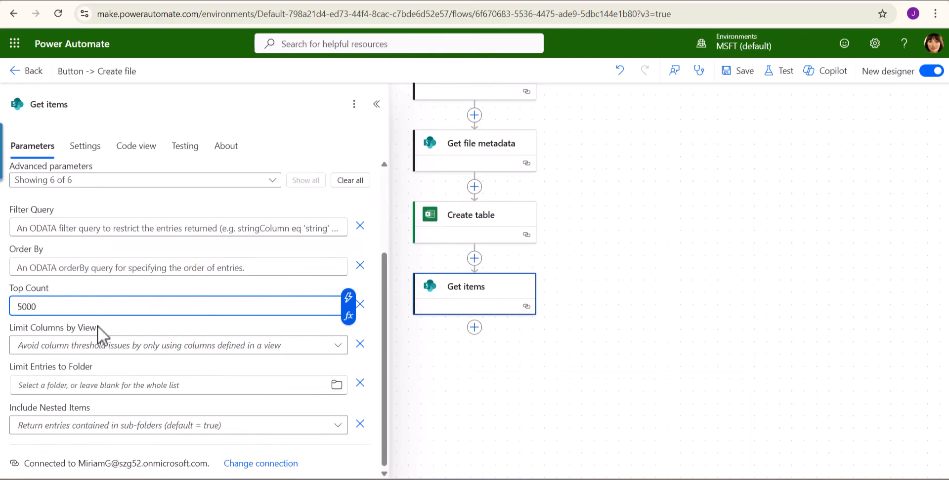
click(377, 103)
click(730, 72)
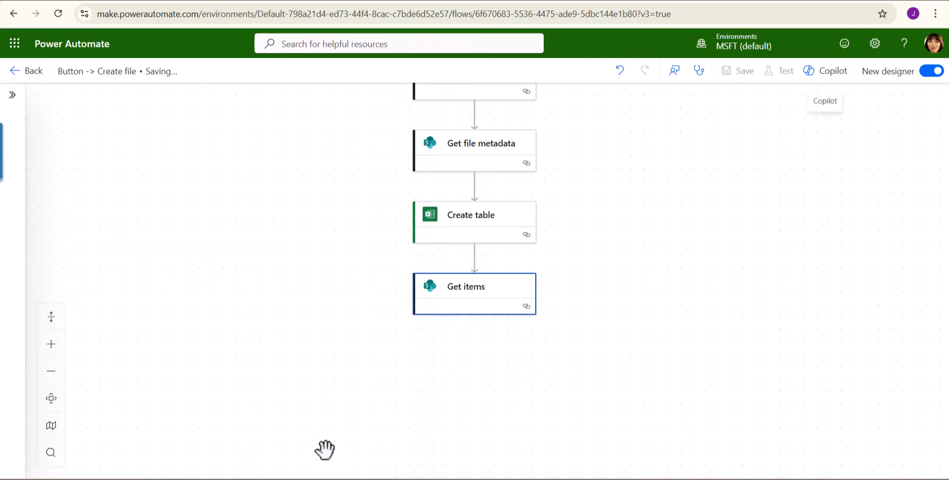
Add a Select action after Get items, with the body/value output of Get items as its From array.
click(476, 352)
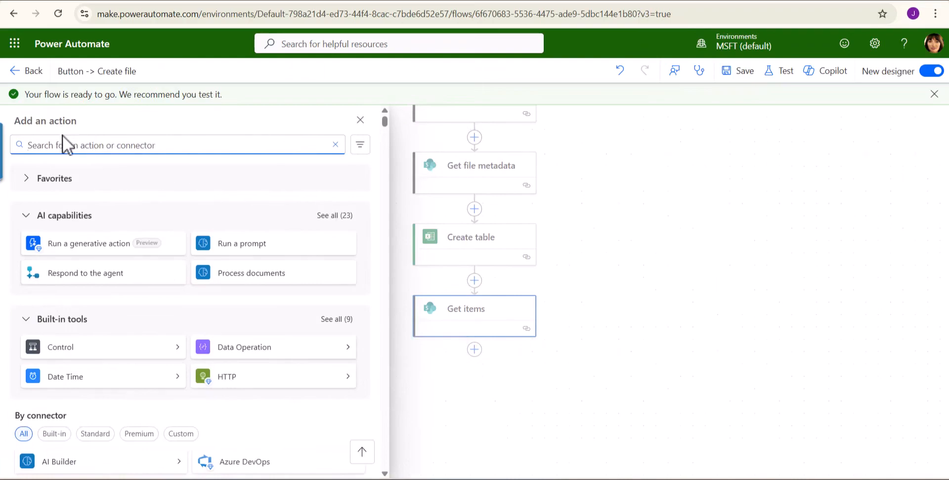
text(se)
click(93, 388)
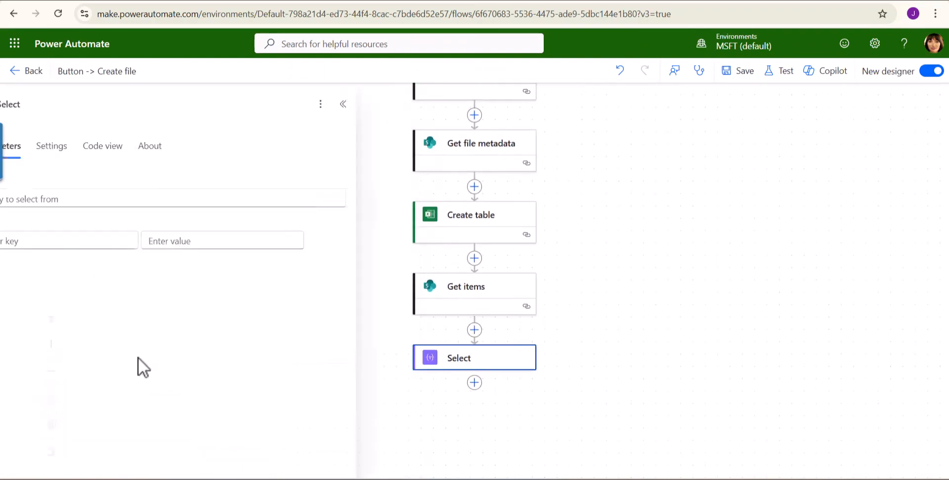
click(311, 195)
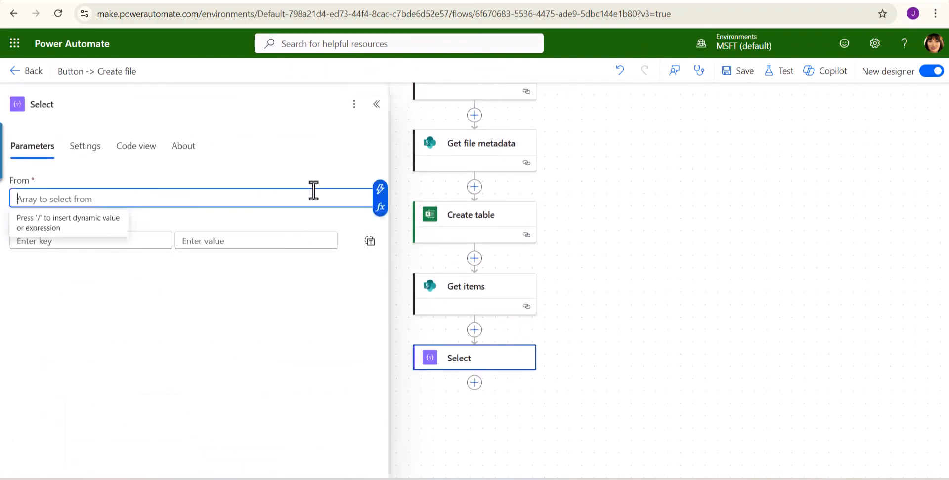
click(380, 190)
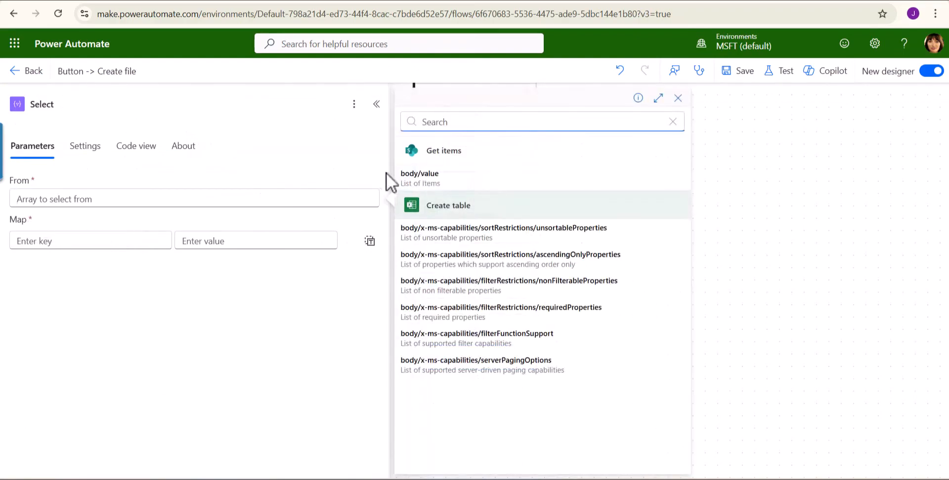
click(437, 179)
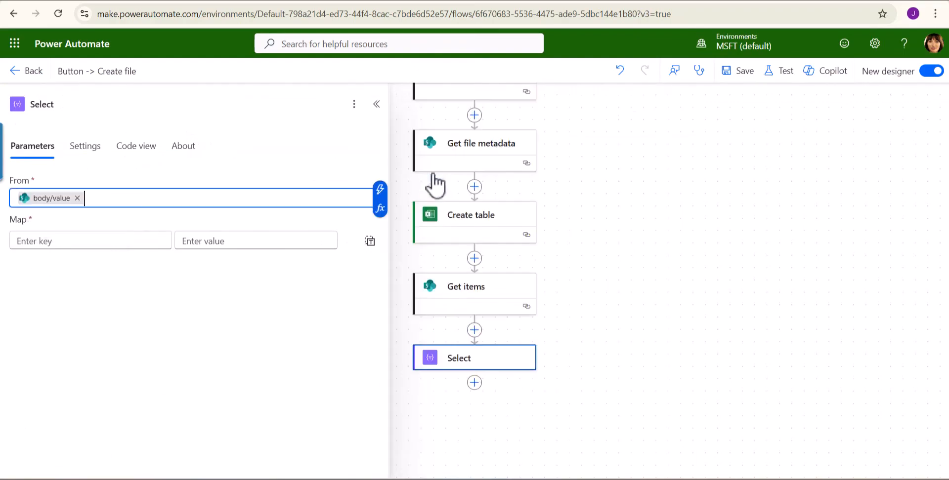
Map the key Department to the Department value from Get items in the Select action.
click(99, 242)
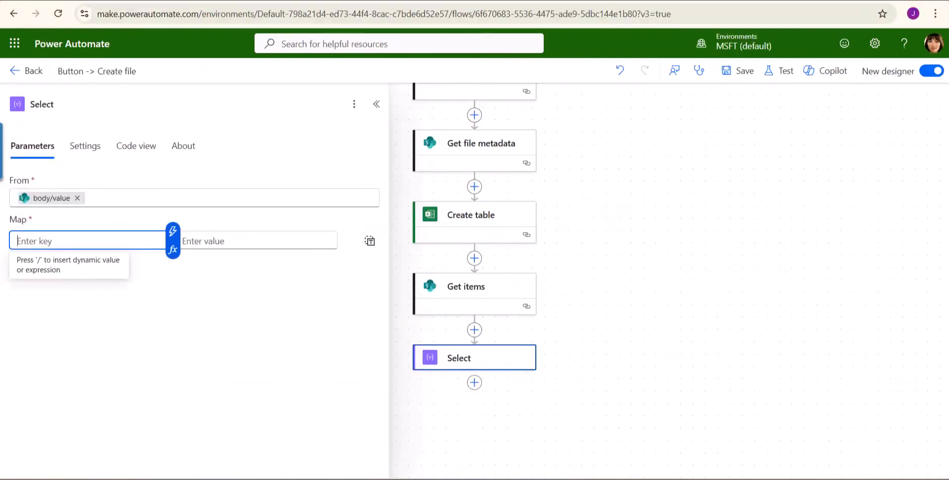
click(277, 241)
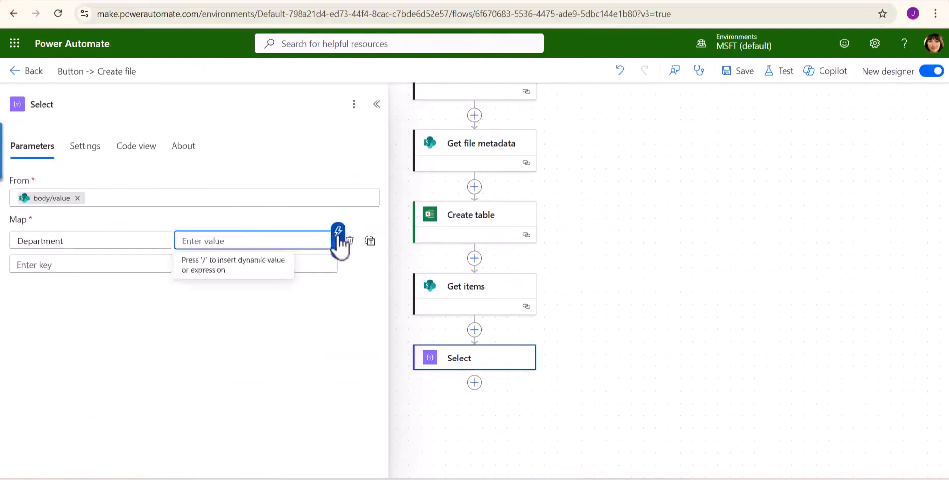
click(337, 231)
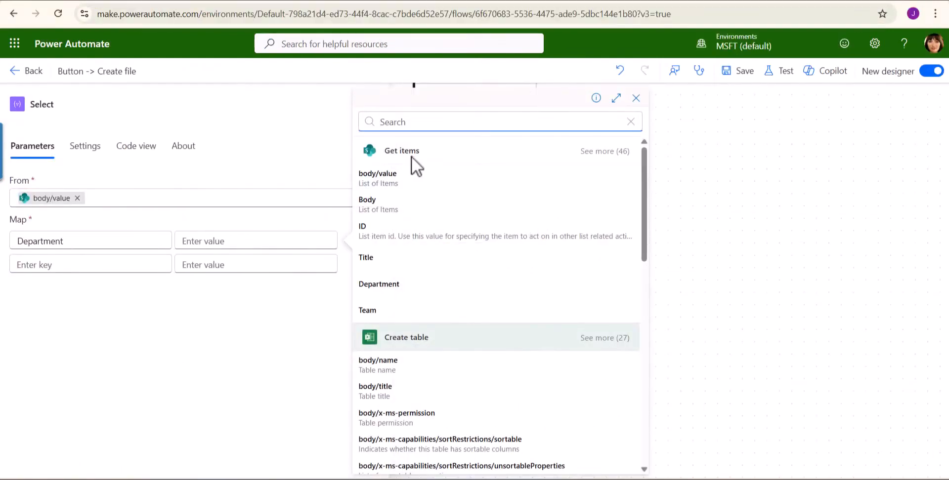
click(596, 150)
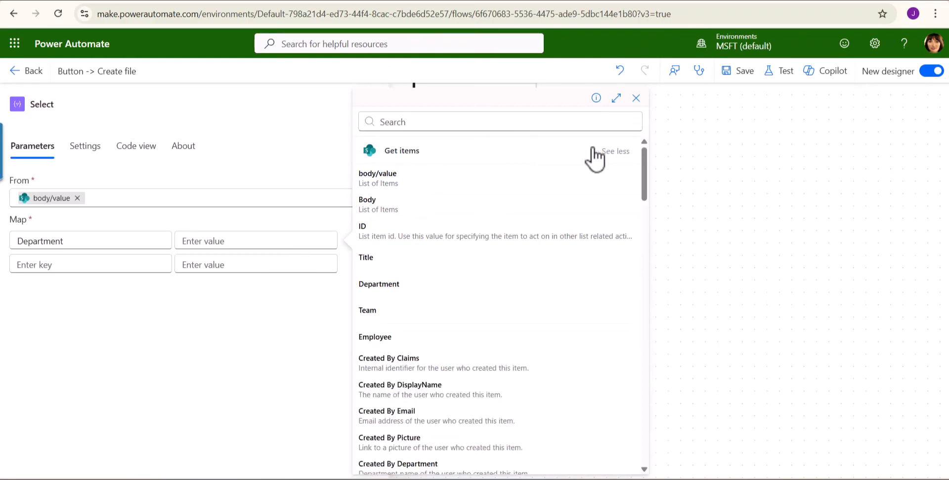
click(376, 286)
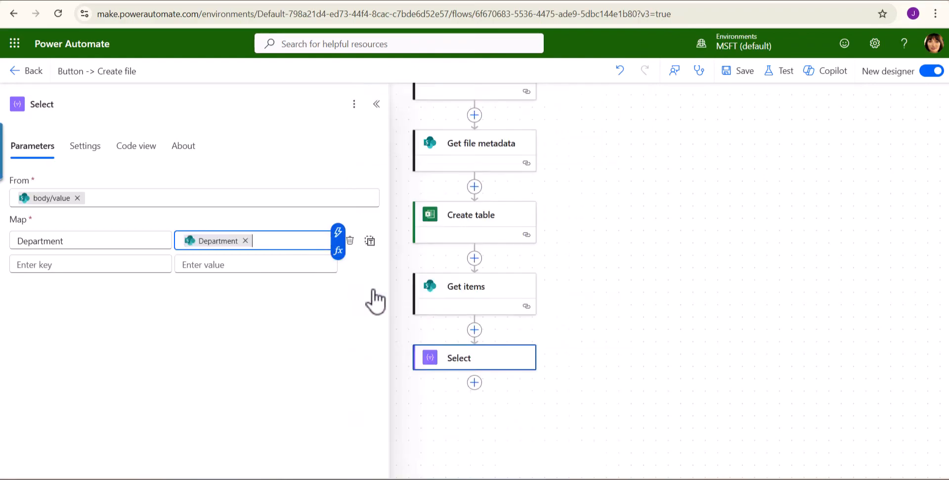
Add a second mapping to the Select action, pairing the key Team with the Team value from Get items.
click(72, 262)
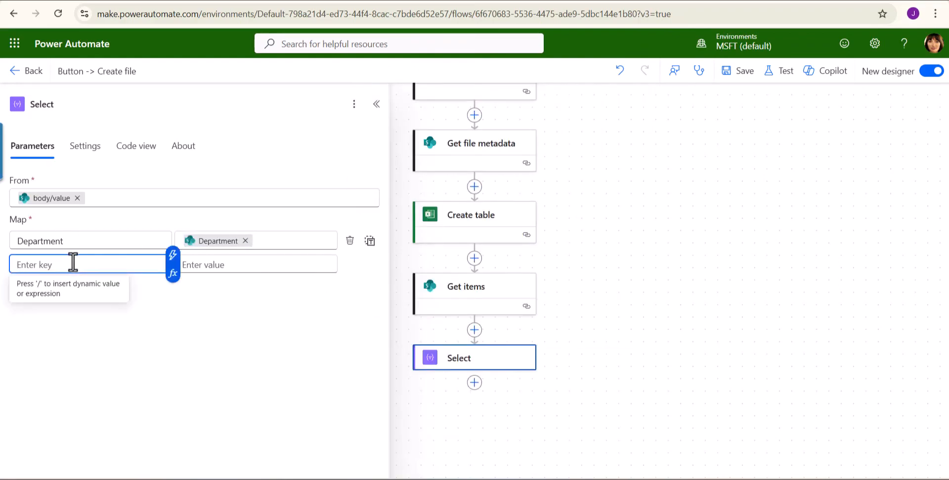
key(super+v)
click(85, 175)
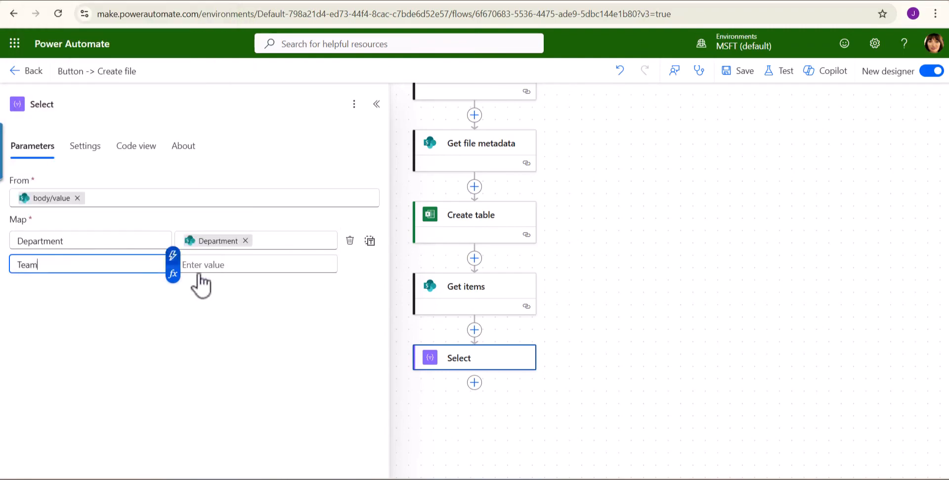
click(225, 271)
click(338, 255)
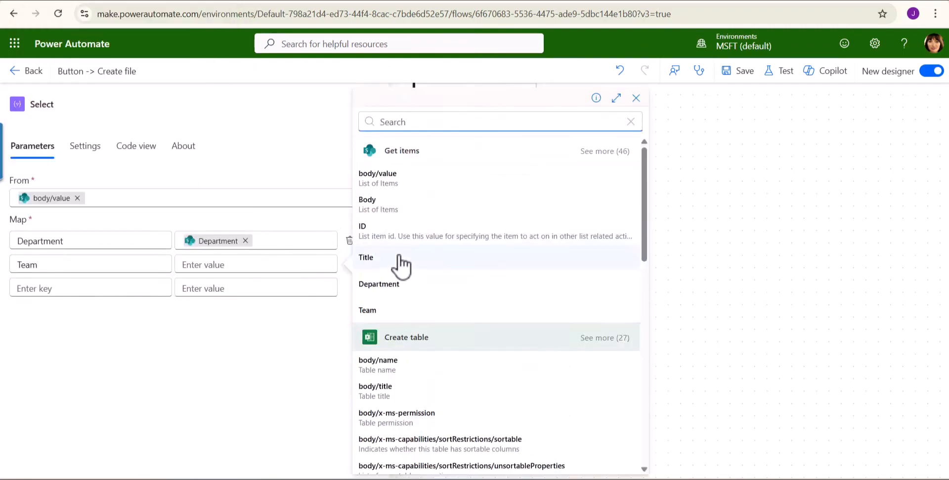
click(385, 311)
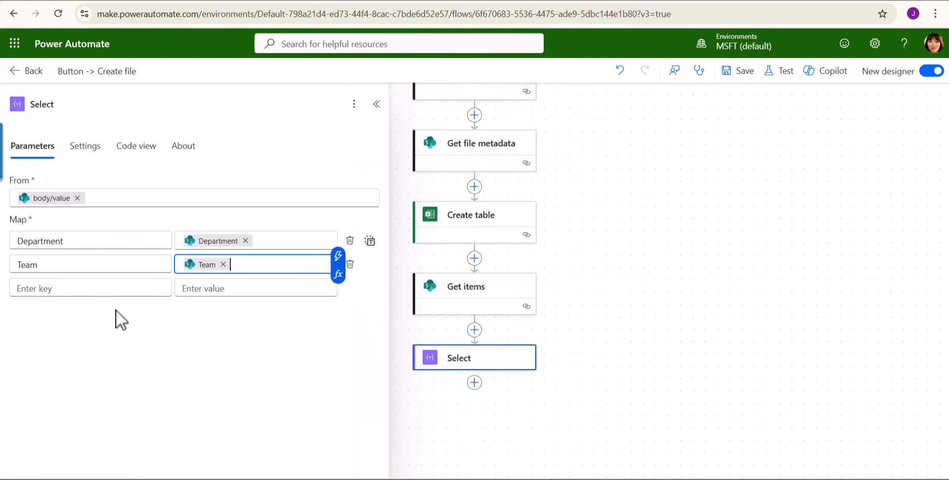
Map the key Employee to the Employee value from Get items in the Select action, and save the flow.
click(85, 294)
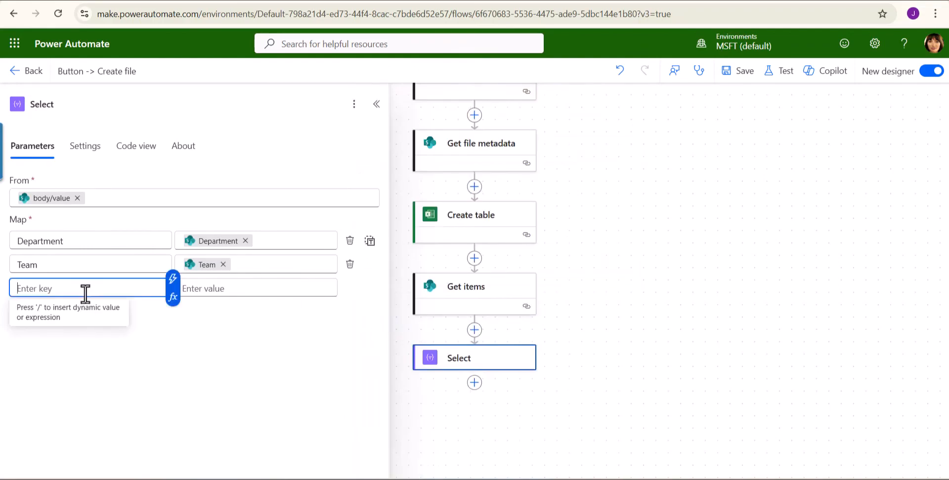
key(super+v)
click(88, 150)
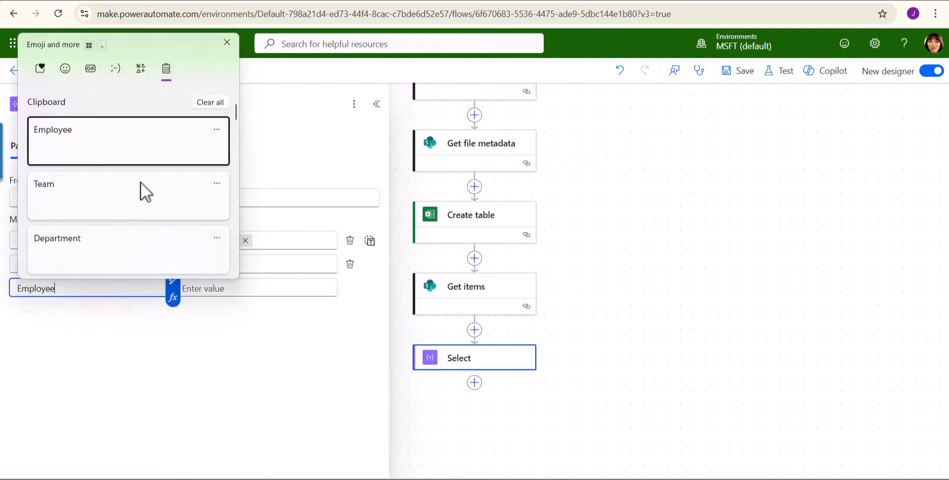
click(235, 287)
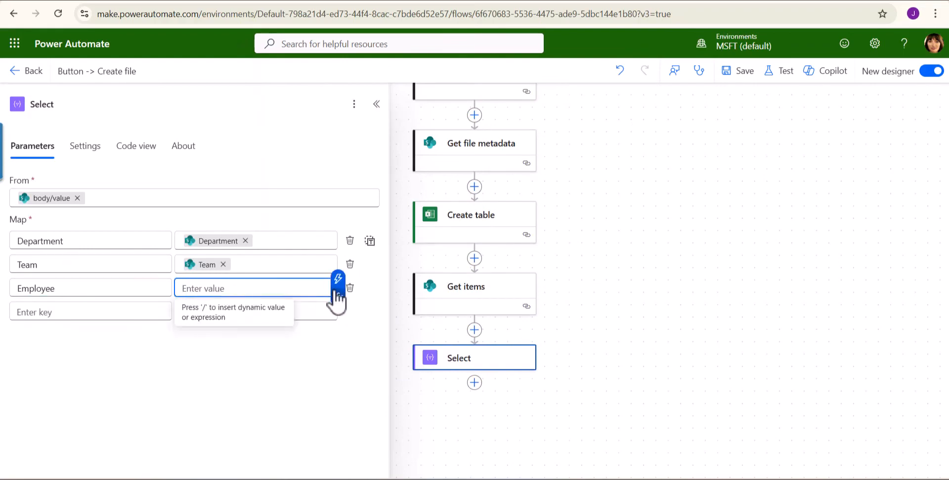
click(332, 280)
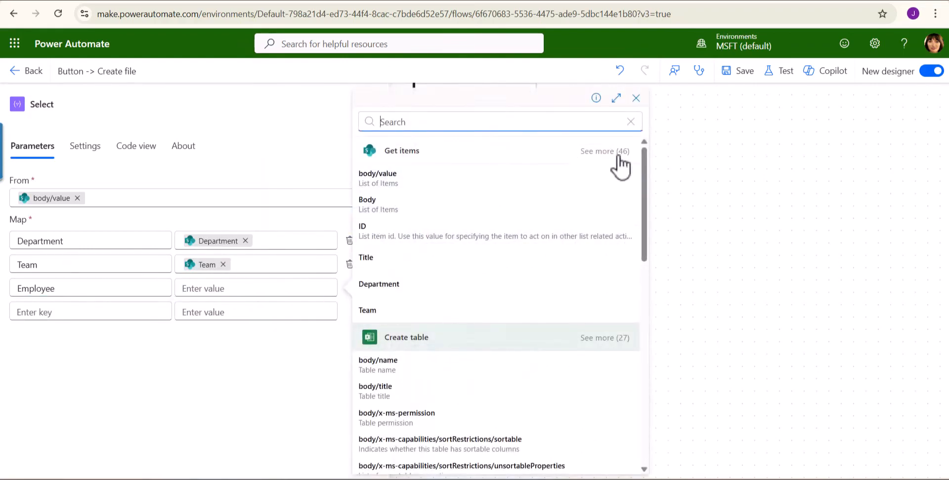
click(596, 151)
click(395, 338)
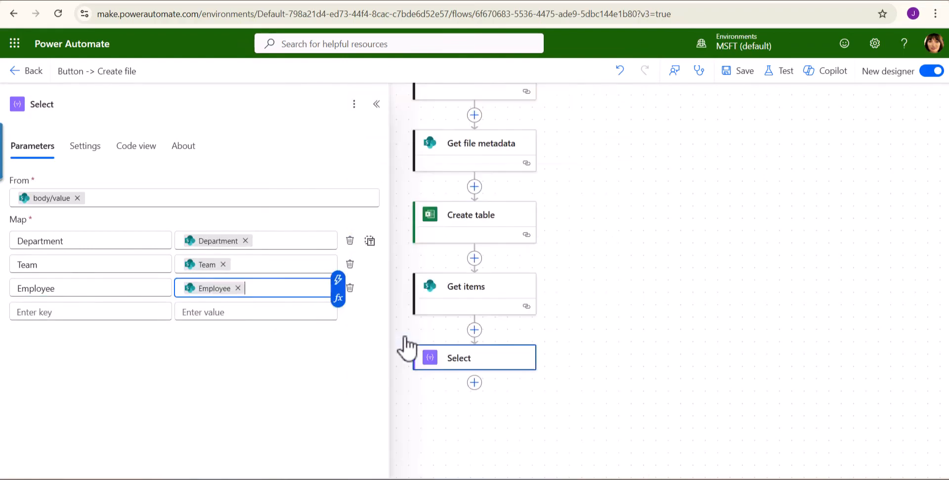
click(747, 74)
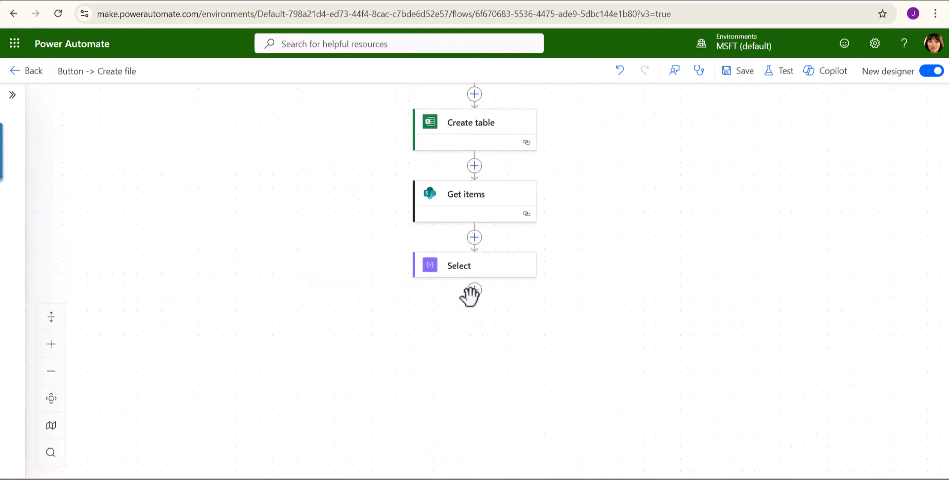
Add an Apply to each loop after the Select action, using the Output of Select as its input.
click(474, 291)
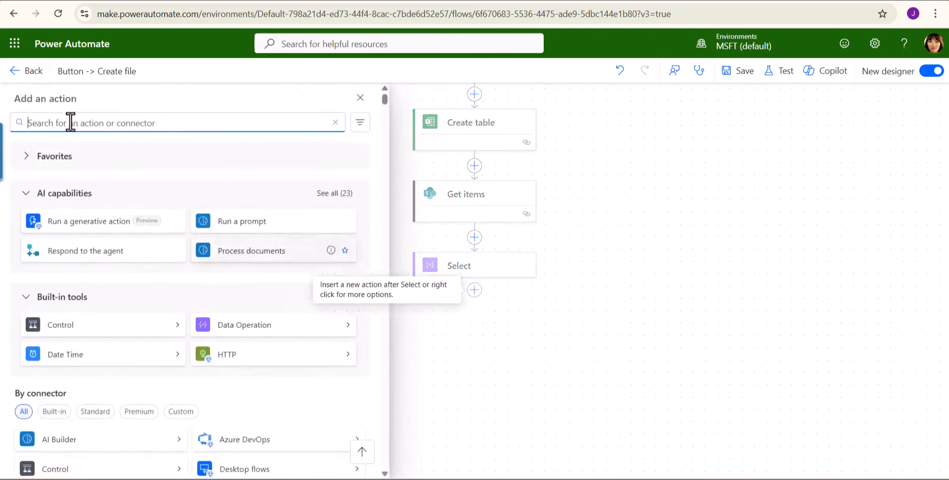
text(A)
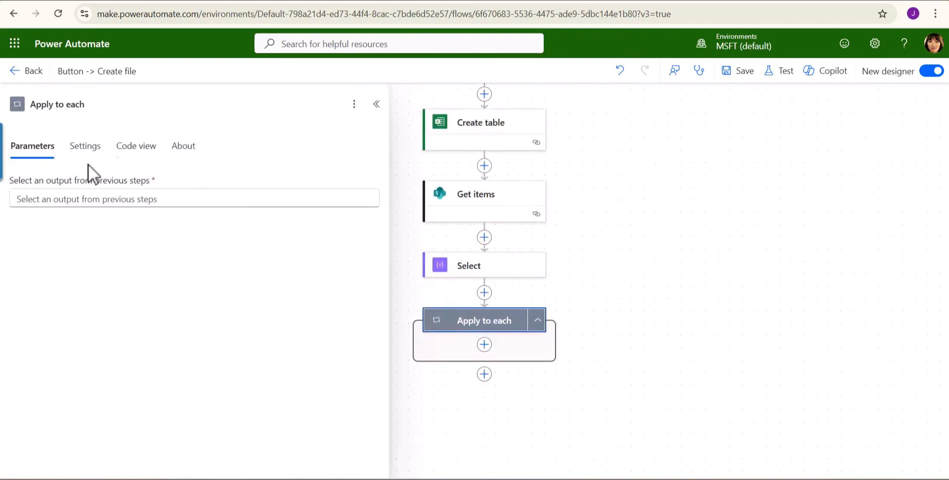
click(88, 203)
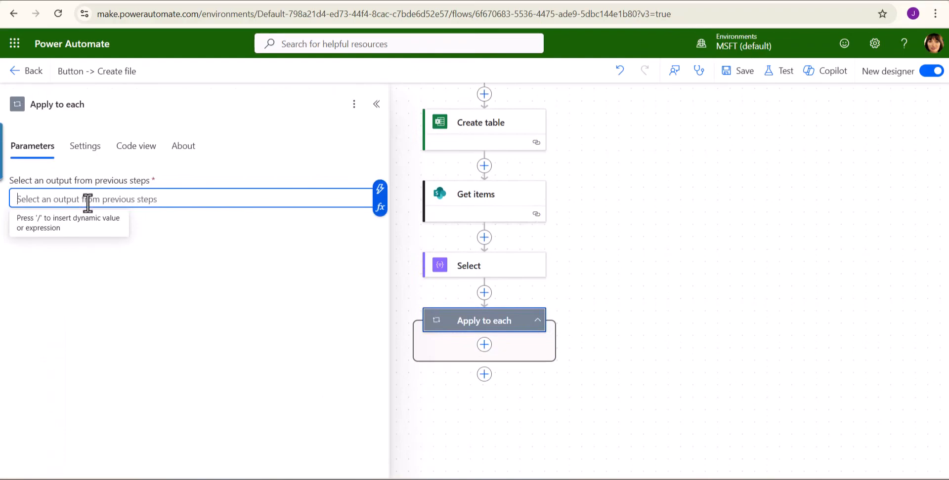
click(382, 188)
click(452, 184)
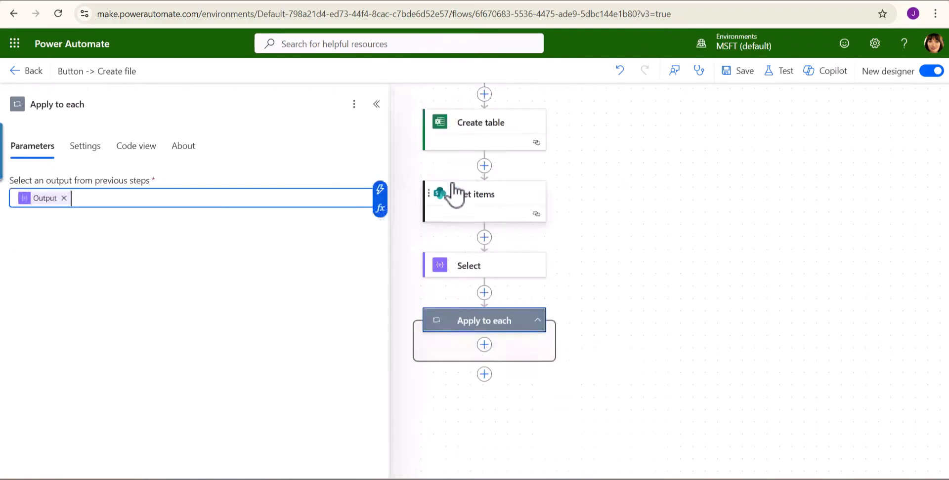
Add the Excel action Add a row into a table inside the Apply to each loop.
click(485, 346)
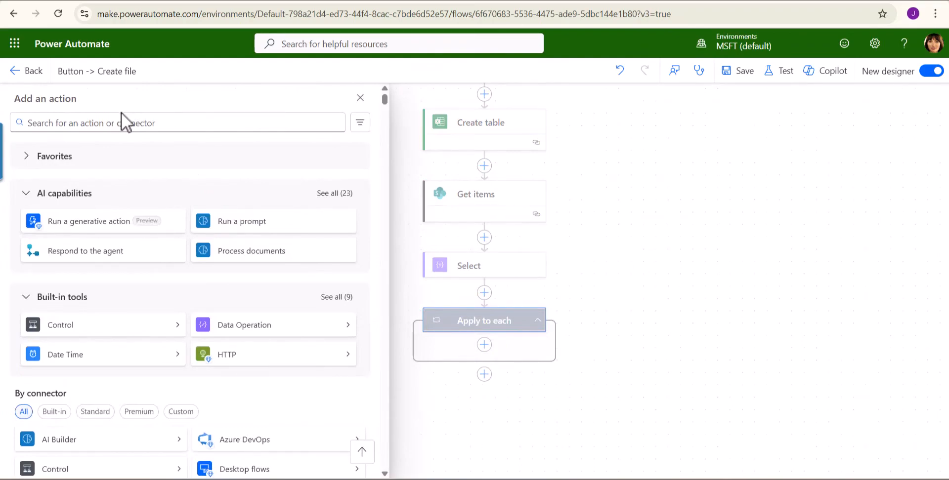
text(Add a row into a excel)
click(120, 223)
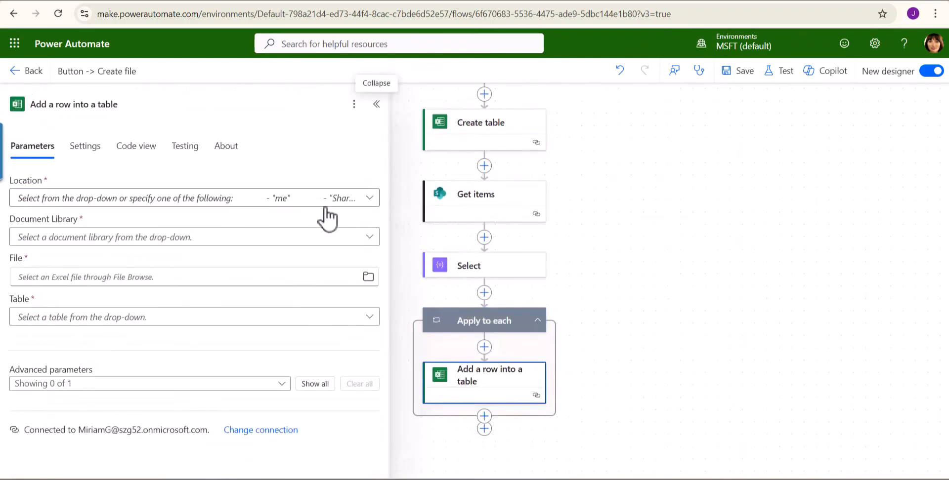
Set the row action's location to SharePoint Site - SPFXDevelopment and its document library to HRDocuments.
click(363, 200)
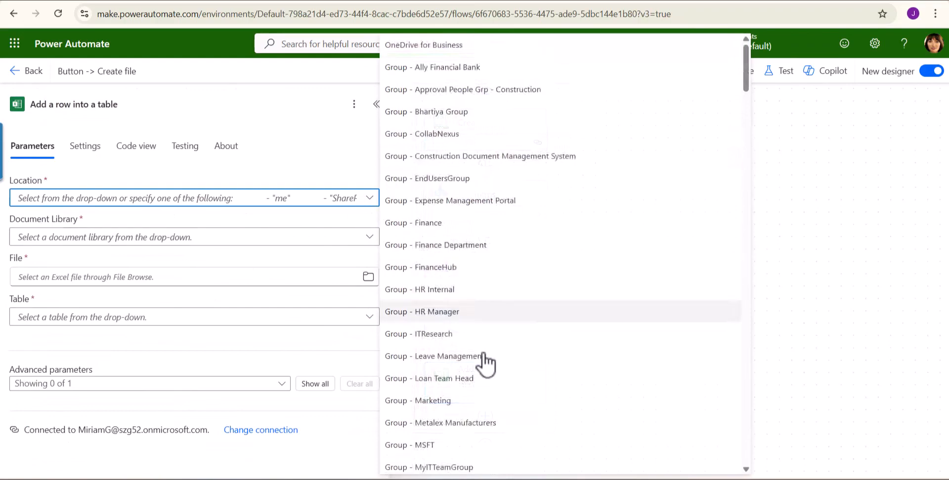
scroll(481, 364, down, 10)
scroll(487, 365, down, 15)
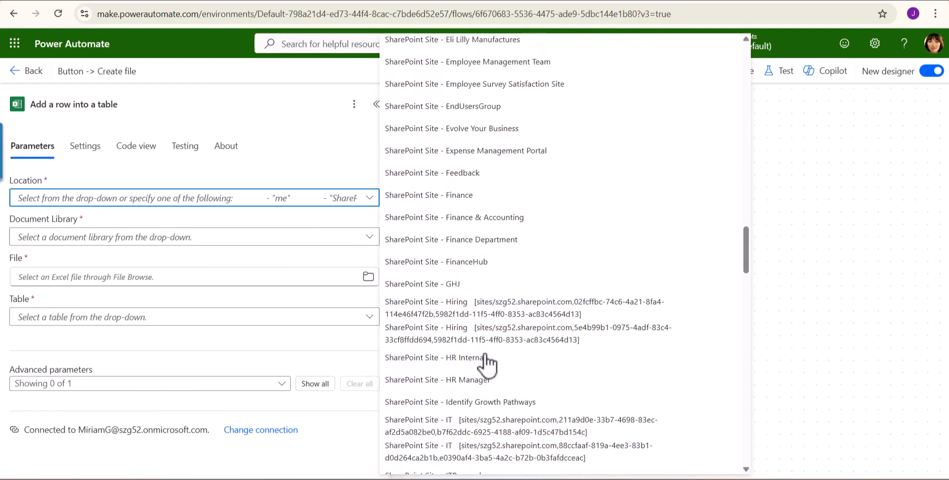
scroll(487, 365, down, 15)
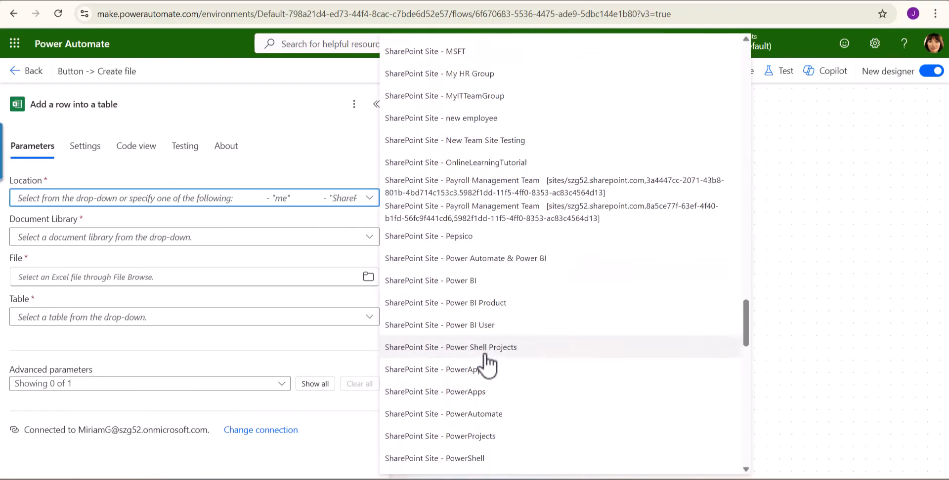
click(447, 399)
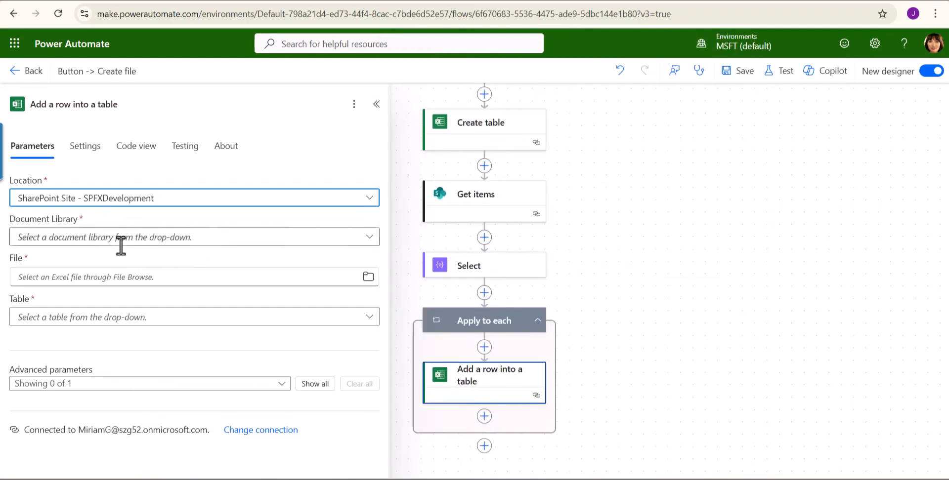
click(127, 239)
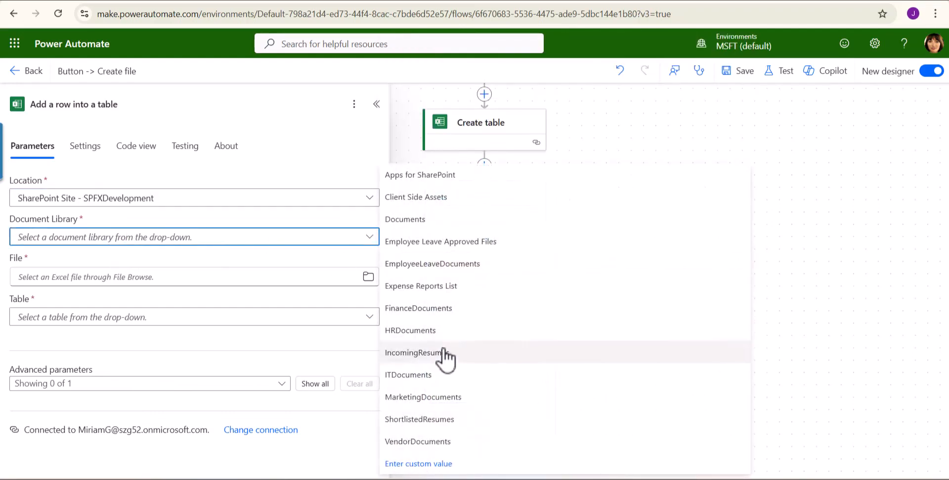
click(440, 339)
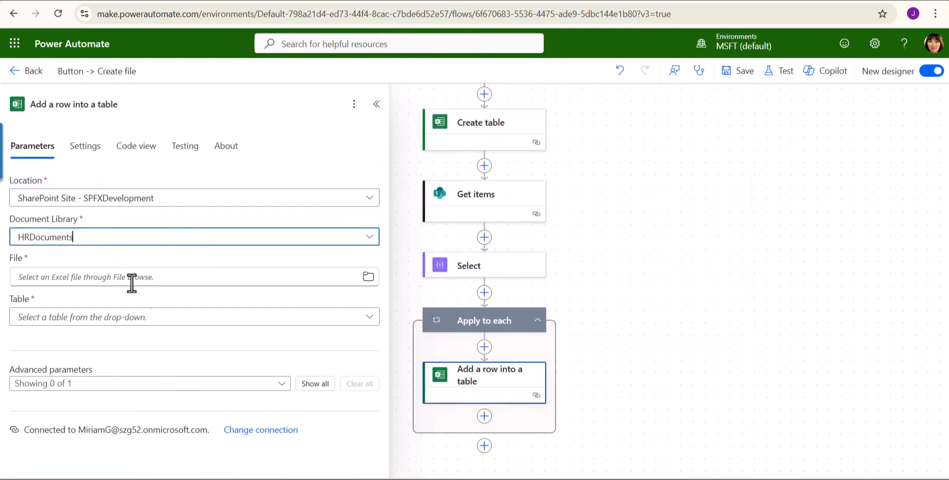
Set the File of the Add a row into a table action to the body/Id value from Create file.
click(3, 266)
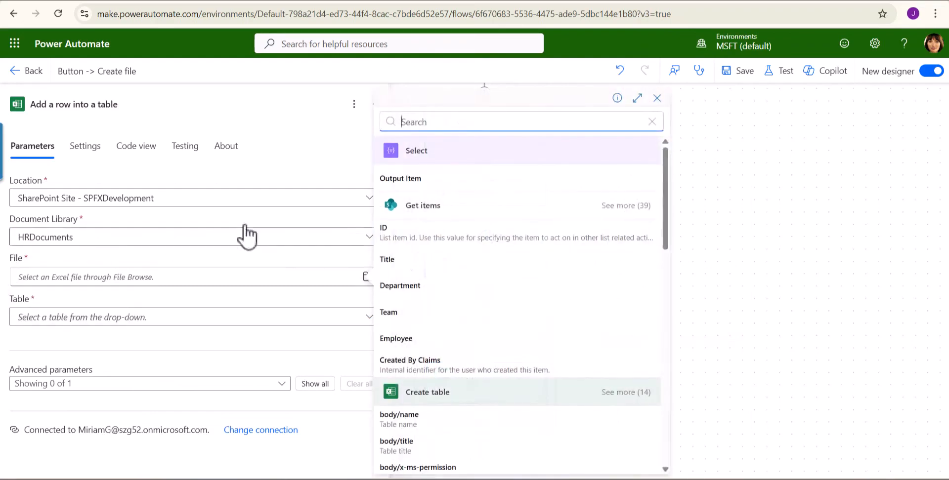
scroll(480, 367, down, 6)
scroll(448, 425, down, 3)
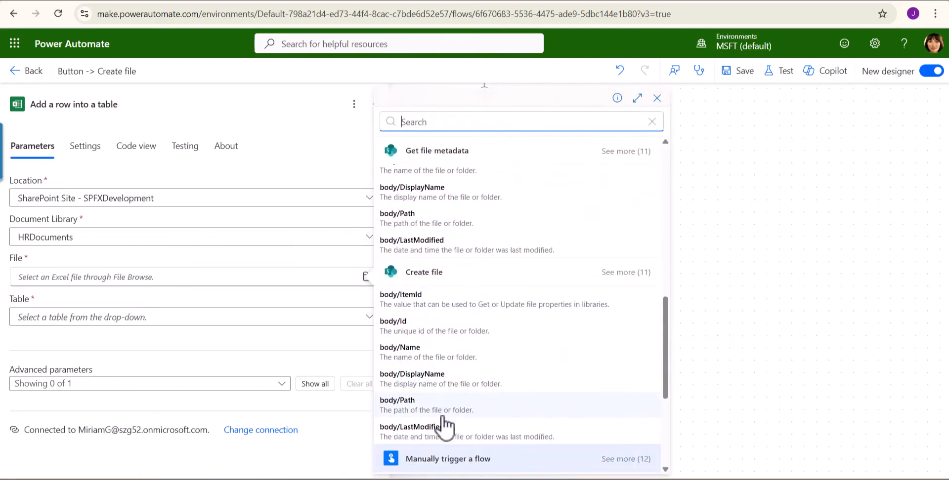
click(403, 322)
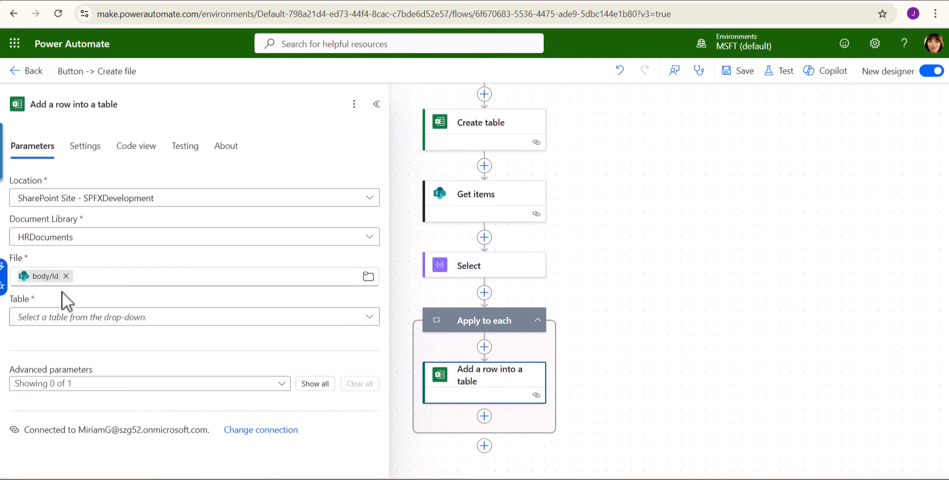
Enter OrganizationHierarchy as a custom value for the Table in the Add a row into a table action.
click(25, 321)
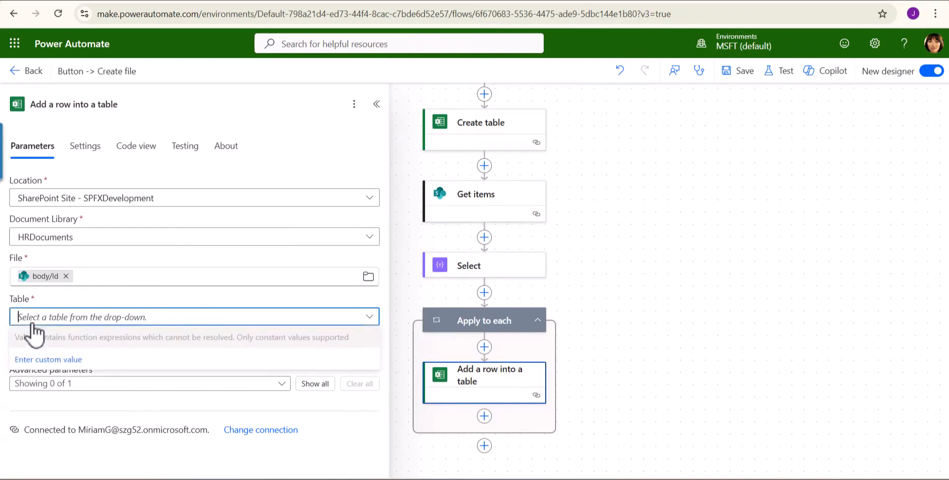
click(34, 359)
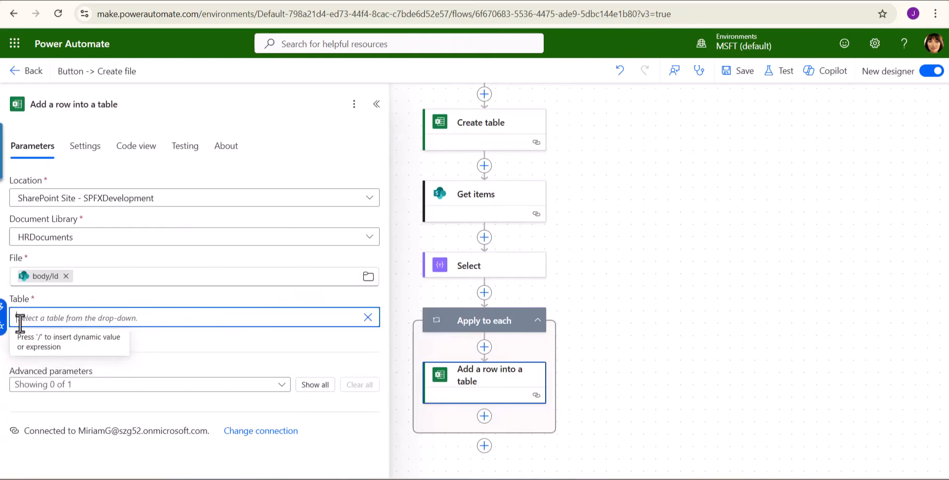
key(super+v)
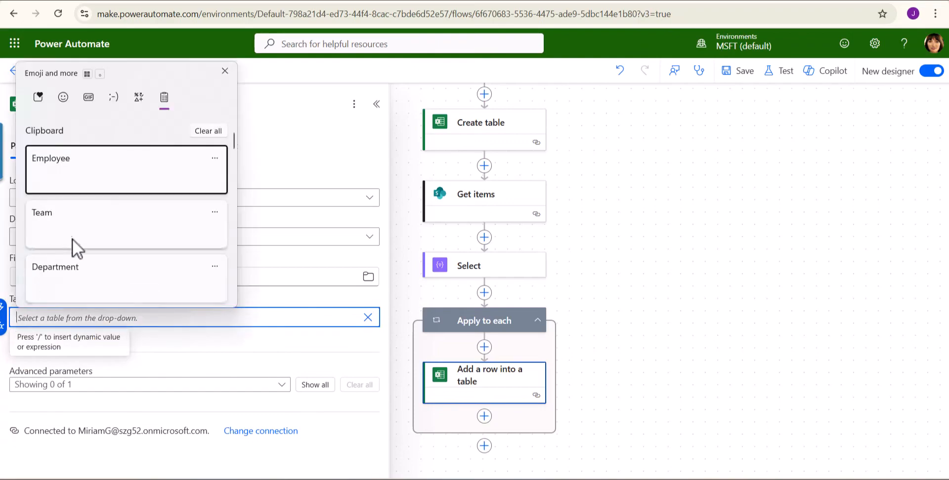
scroll(74, 247, down, 3)
click(70, 205)
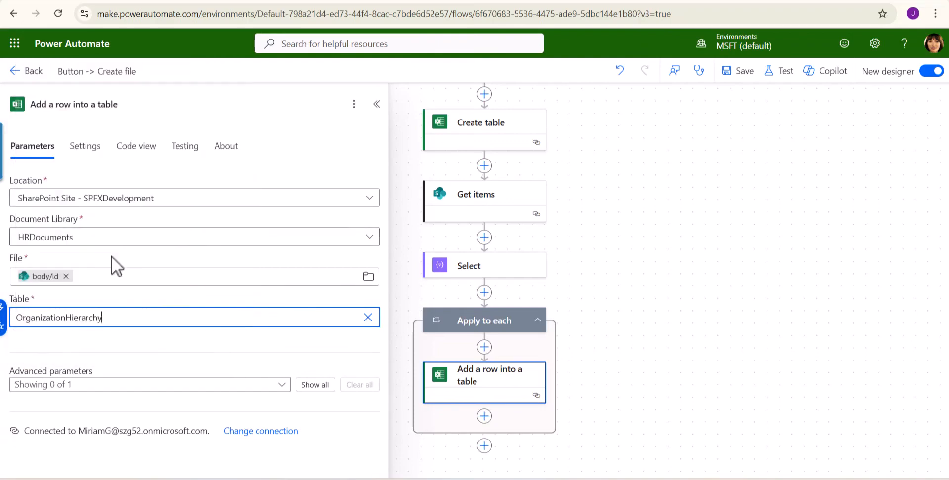
click(312, 385)
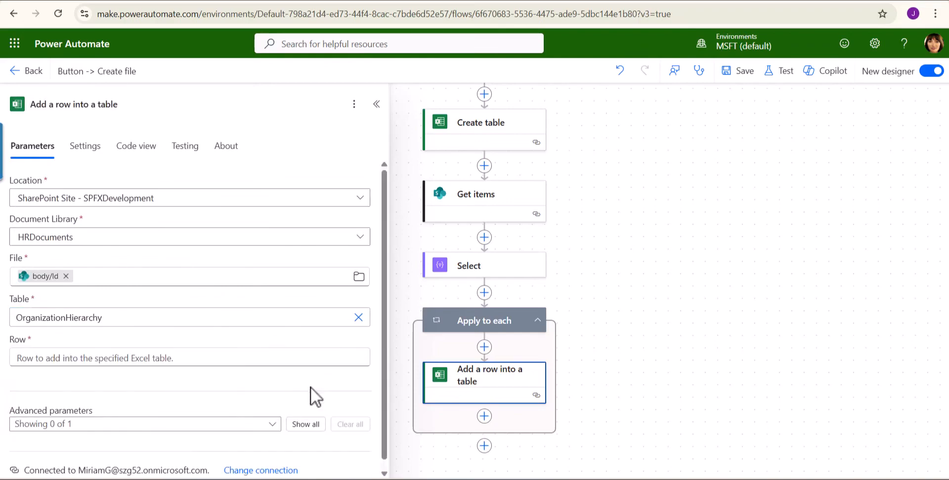
Start the Row JSON object with curly braces and a "Department": key on its own line.
click(86, 357)
text({)
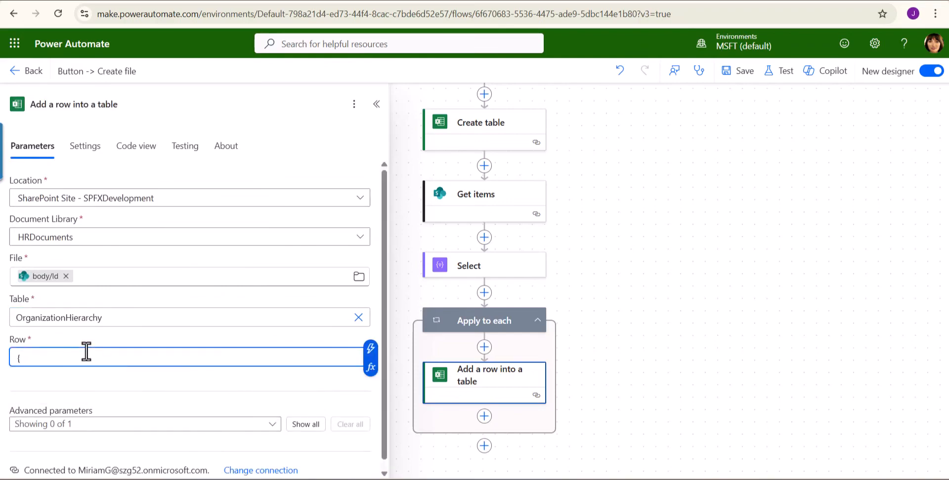
key(Return)
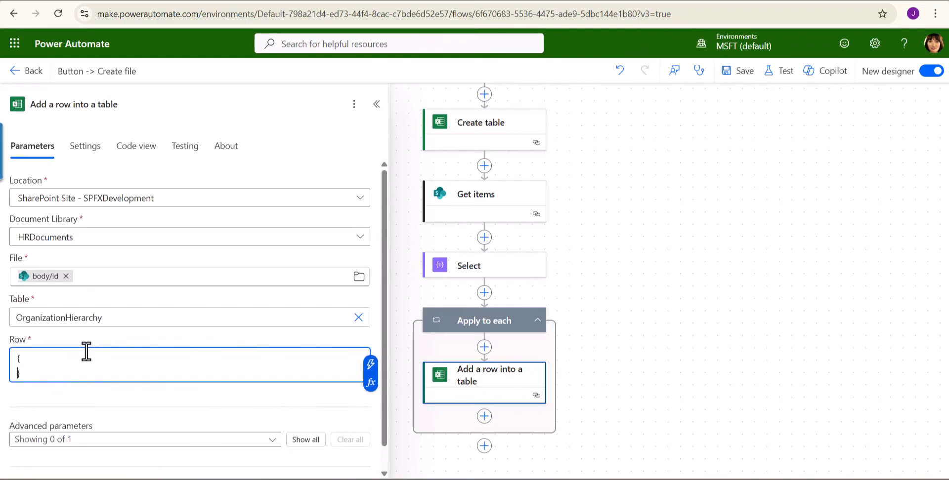
click(30, 366)
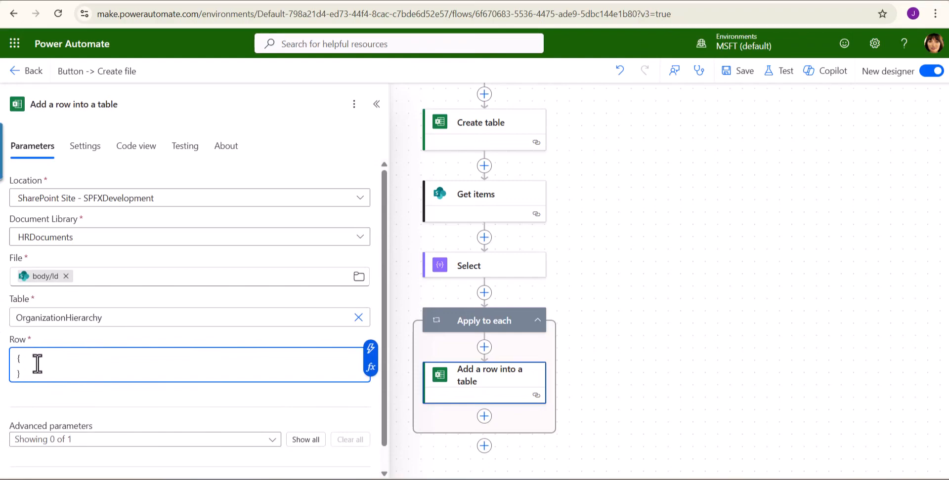
key(Return)
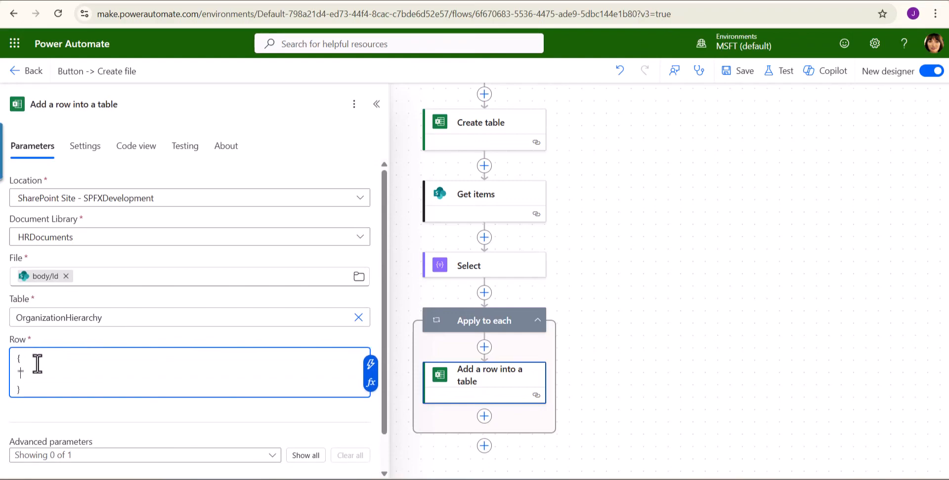
key(super+v)
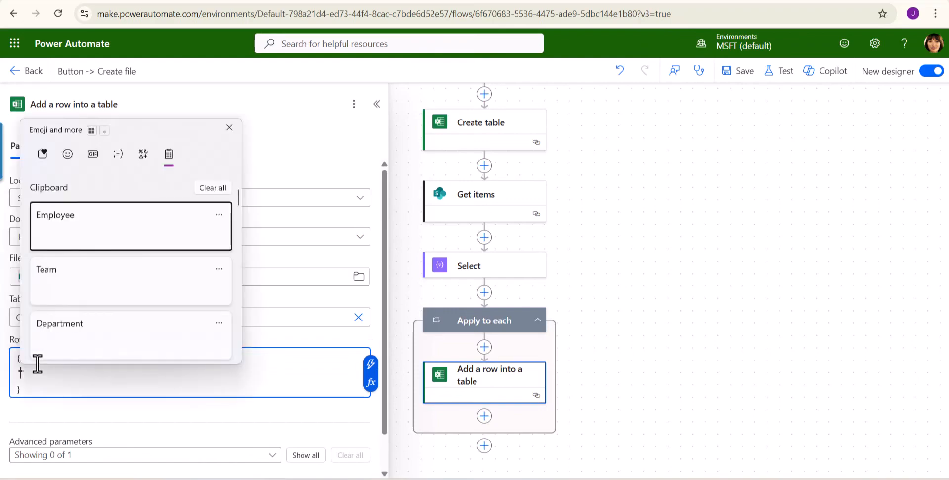
click(85, 371)
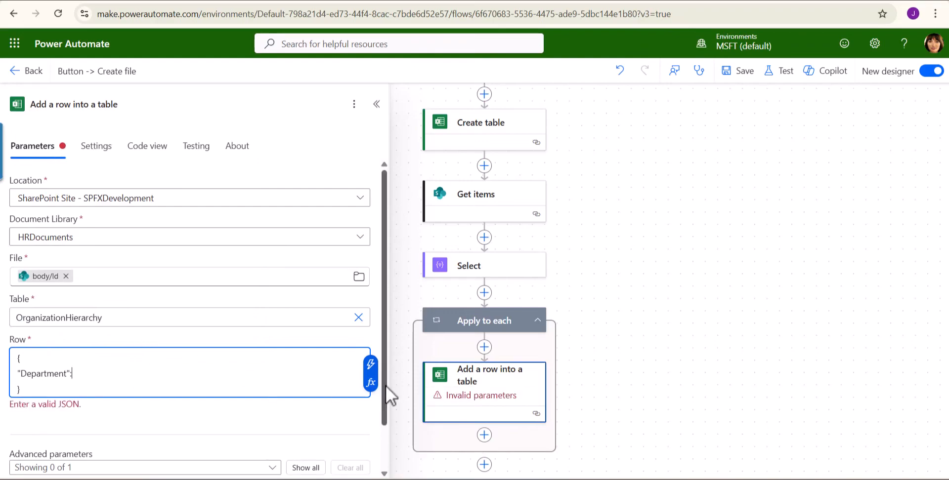
click(370, 383)
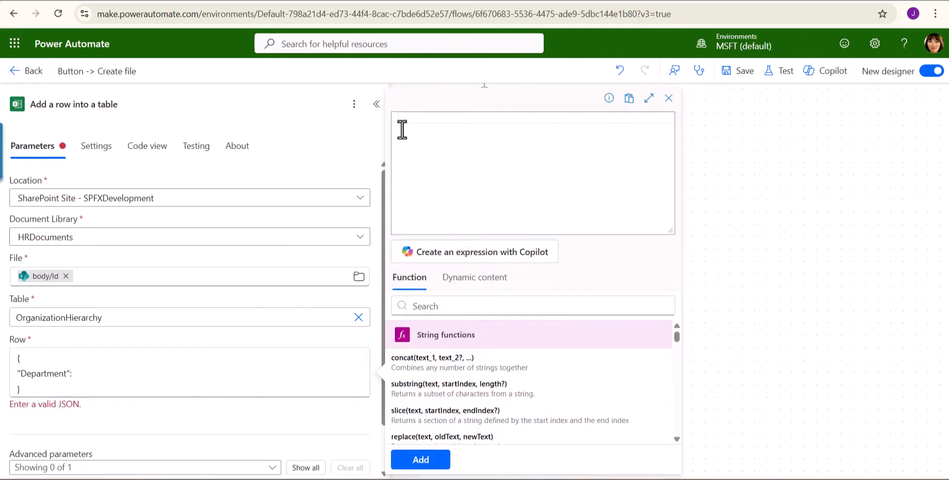
text(item()\)
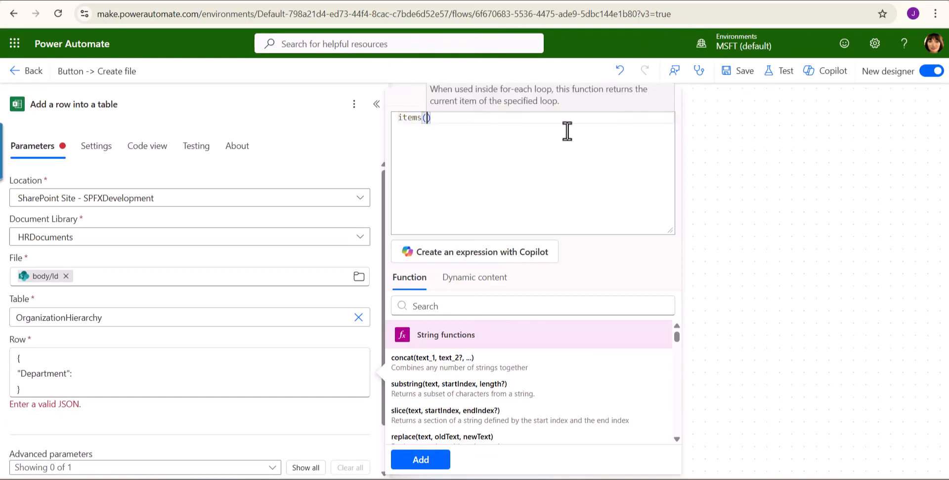
click(735, 131)
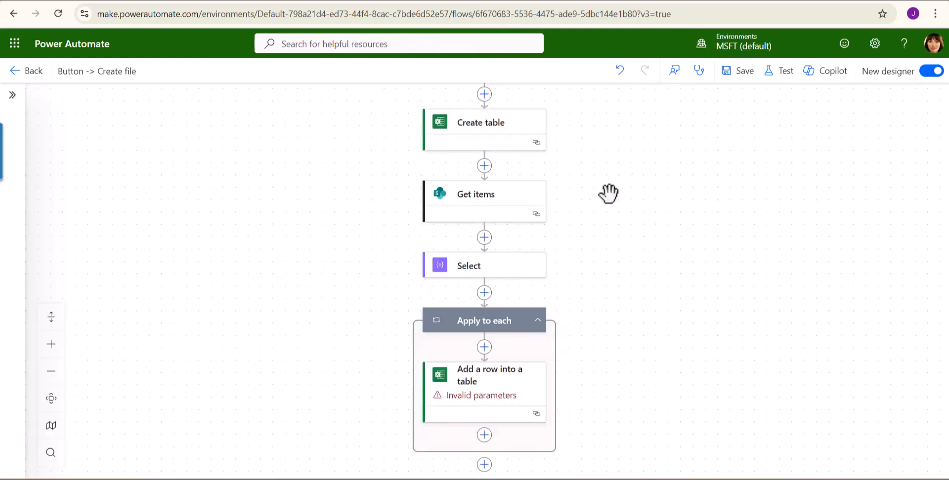
Open the Apply to each loop and copy its name for use in an expression.
click(490, 322)
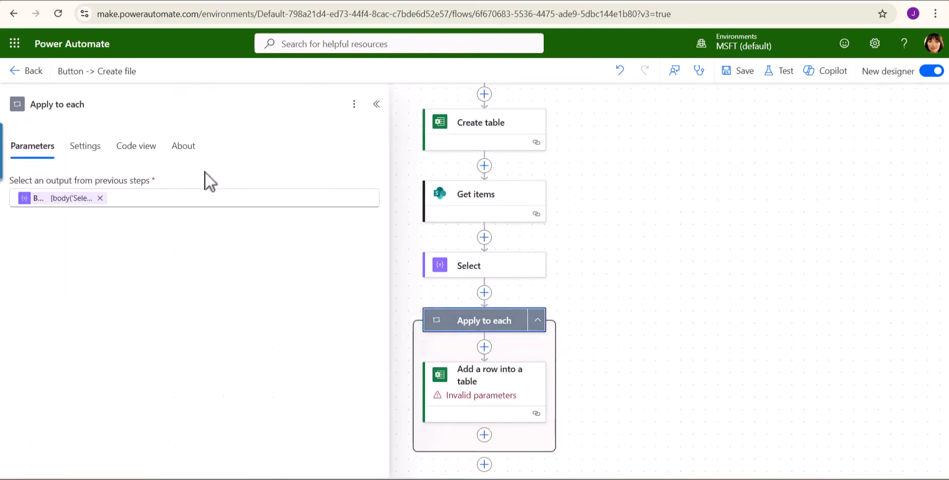
triple_click(60, 105)
key(ctrl+c)
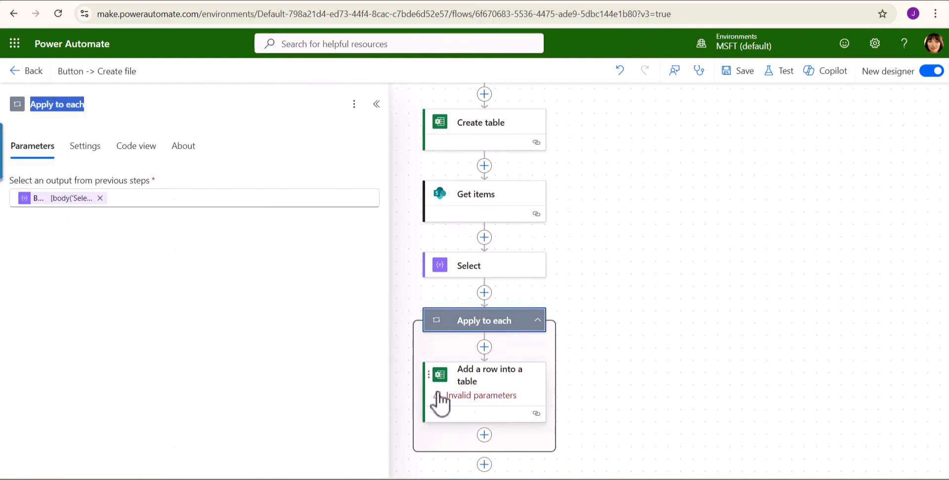
Start an items('Apply to each') expression for the "Department" value in the Row of the Add a row into a table action.
click(479, 403)
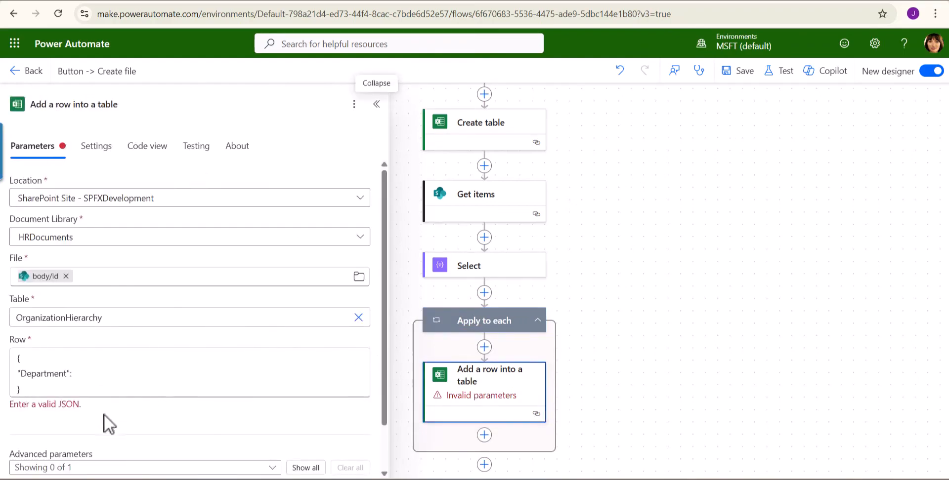
click(78, 371)
click(370, 383)
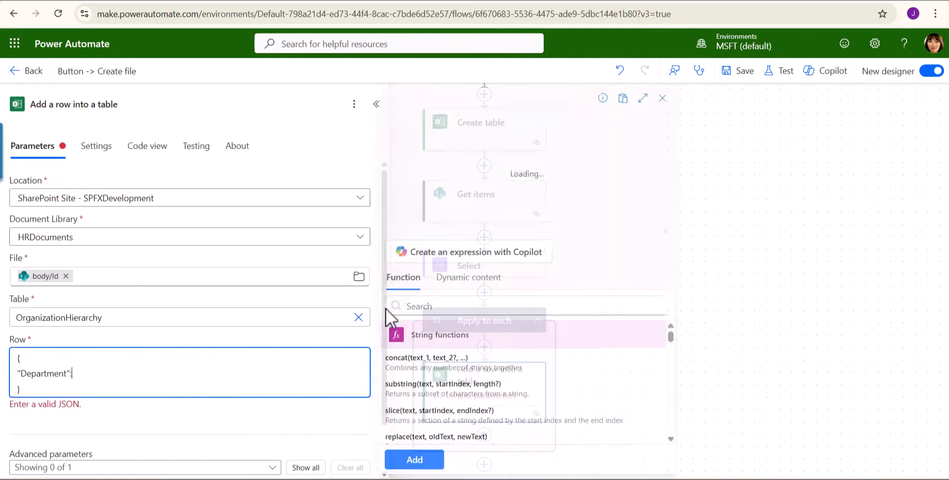
text(items)
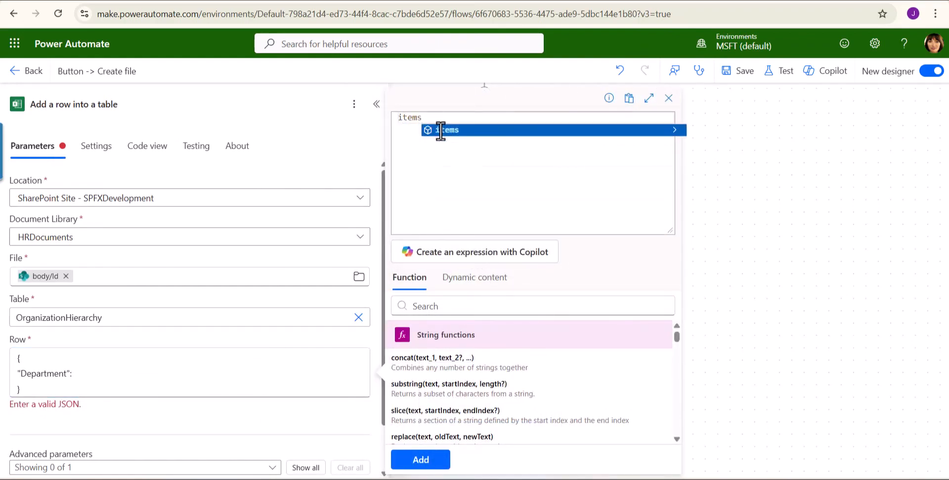
click(441, 130)
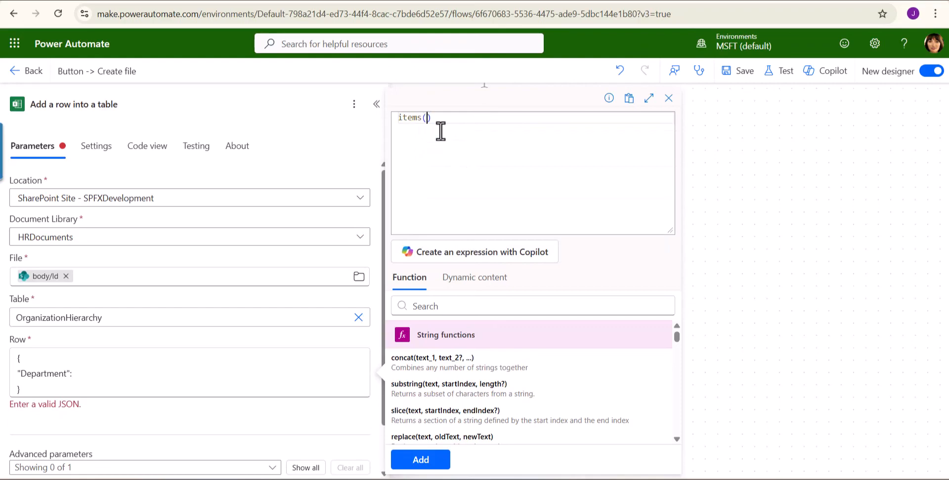
text(')
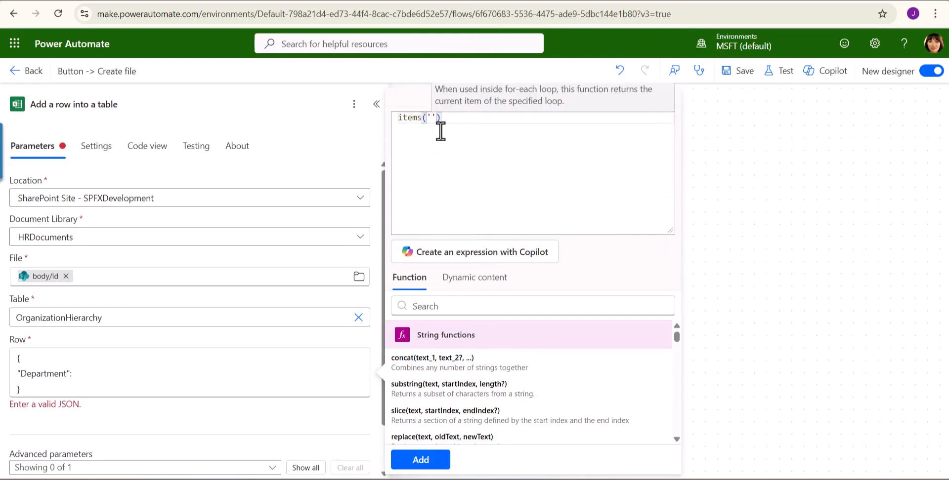
key(ctrl+v)
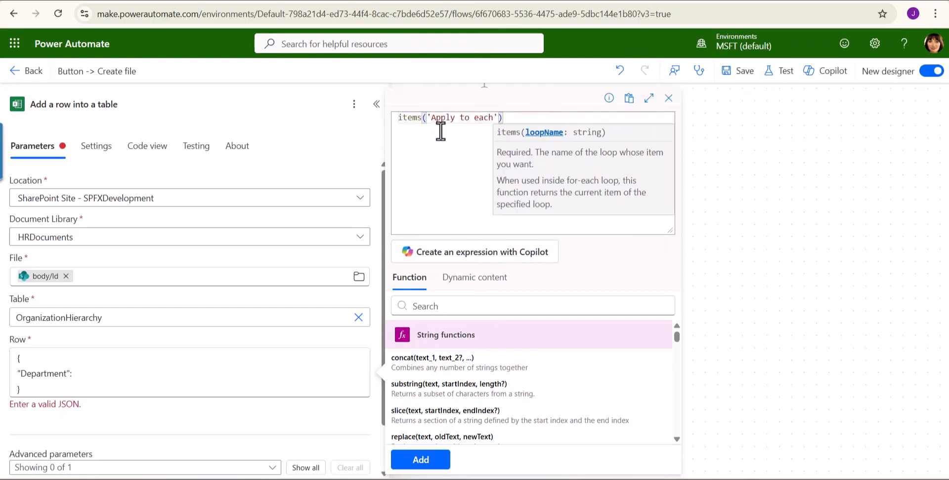
Replace the spaces in the expression's loop name with underscores so that it reads items('Apply_to_each').
key(Left)
key(Left)
key(Left)
key(Left)
key(Left)
key(Left)
key(Left)
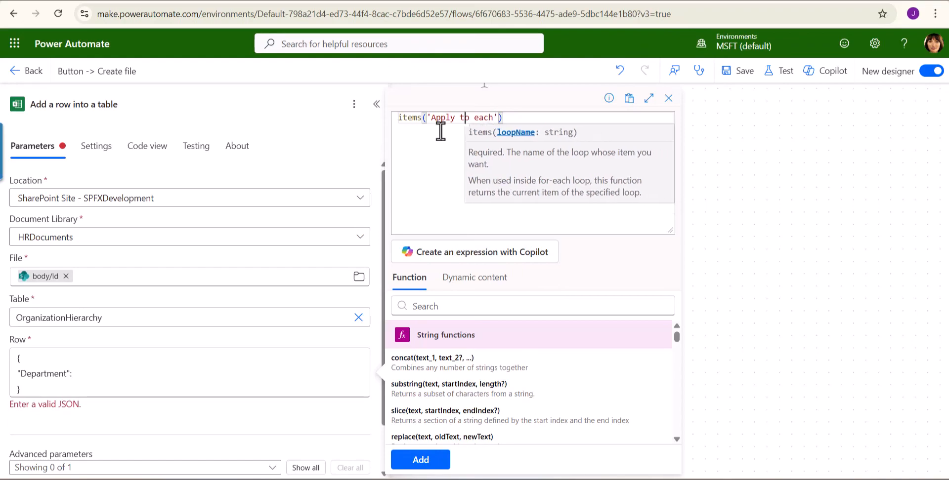
key(BackSpace)
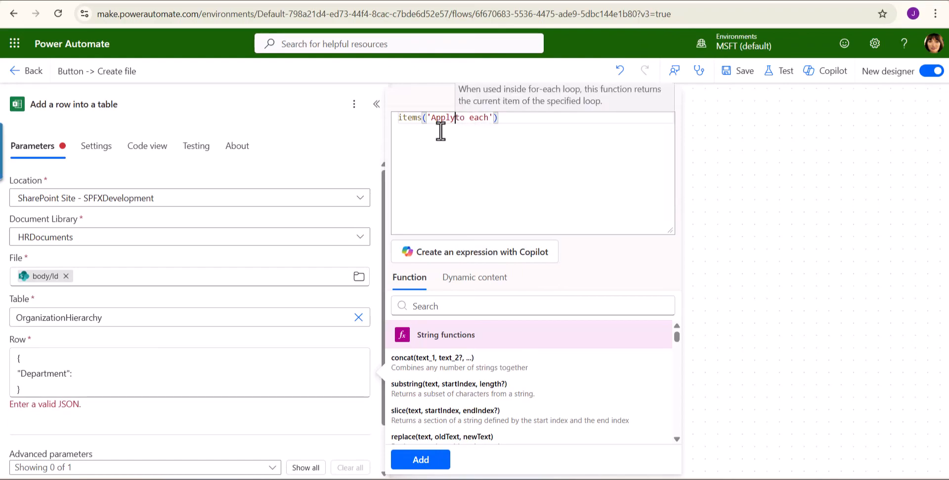
text(_)
key(Right)
key(Right)
key(Right)
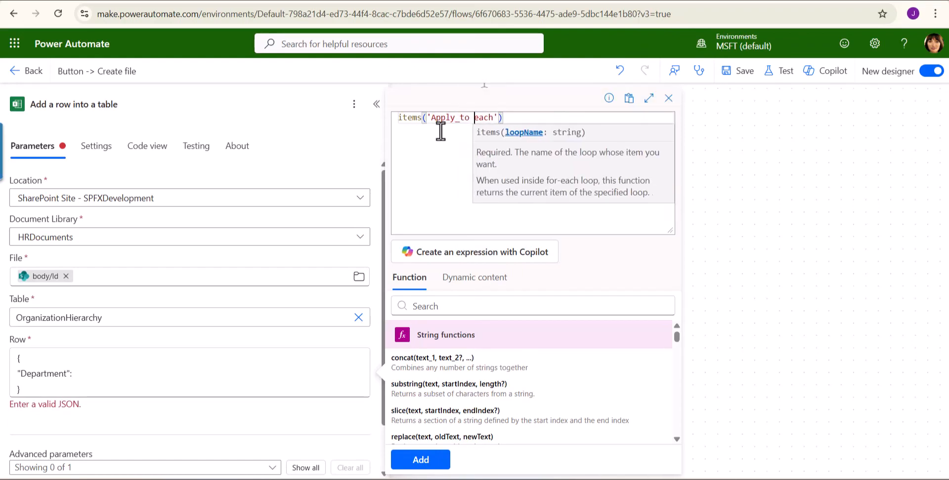
key(BackSpace)
text(_)
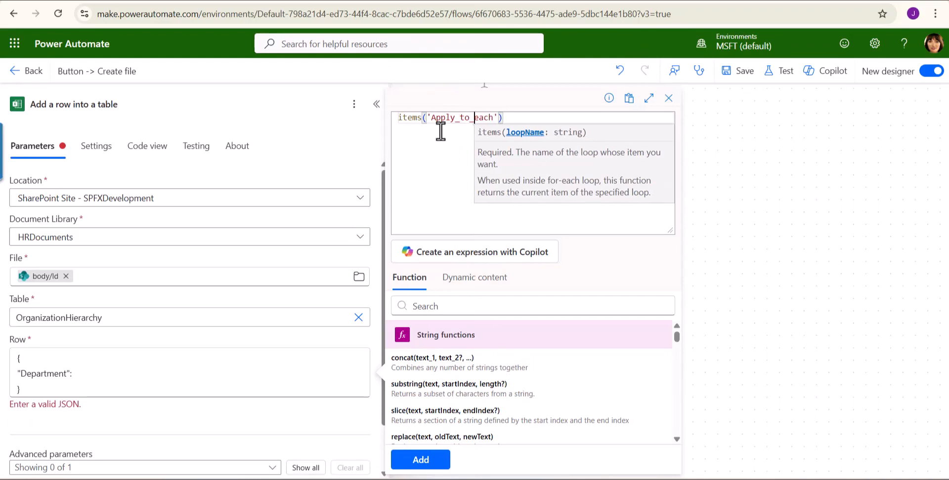
click(537, 117)
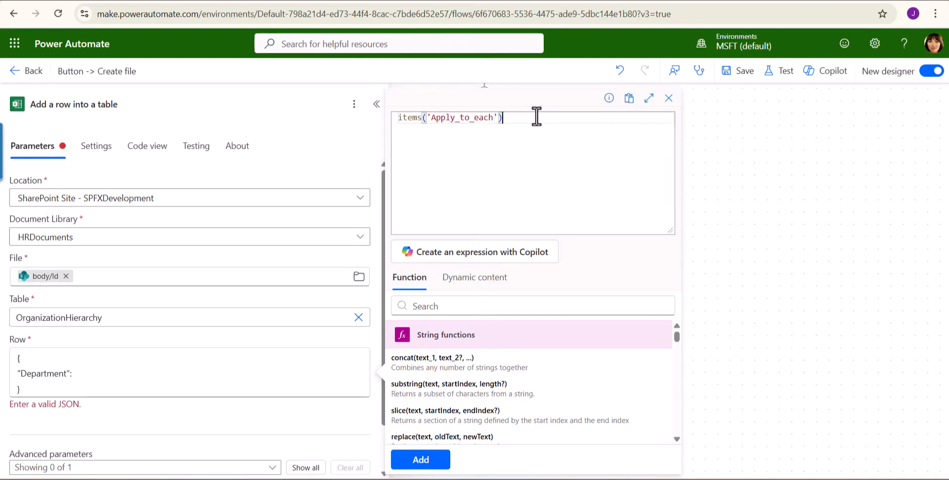
Complete the expression as items('Apply_to_each')['Department'] and insert it as the "Department" value in Row.
text([')
key(super+v)
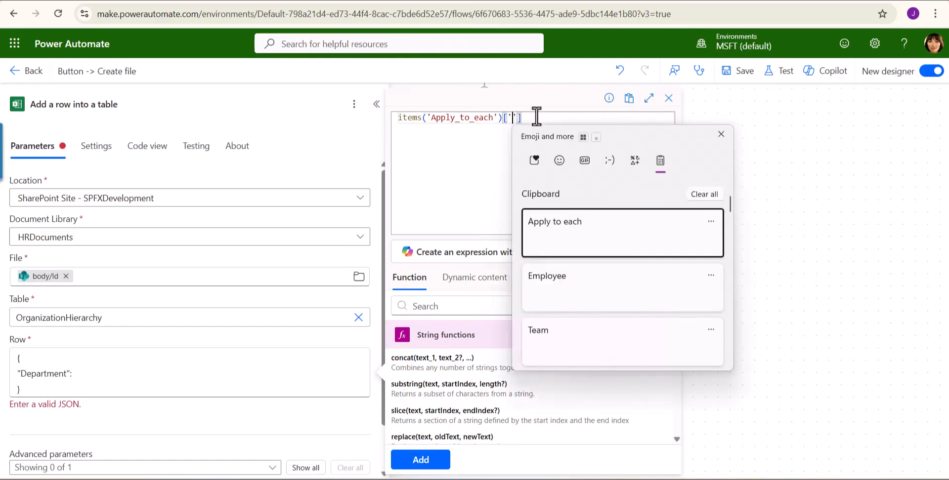
scroll(575, 337, down, 1)
click(574, 337)
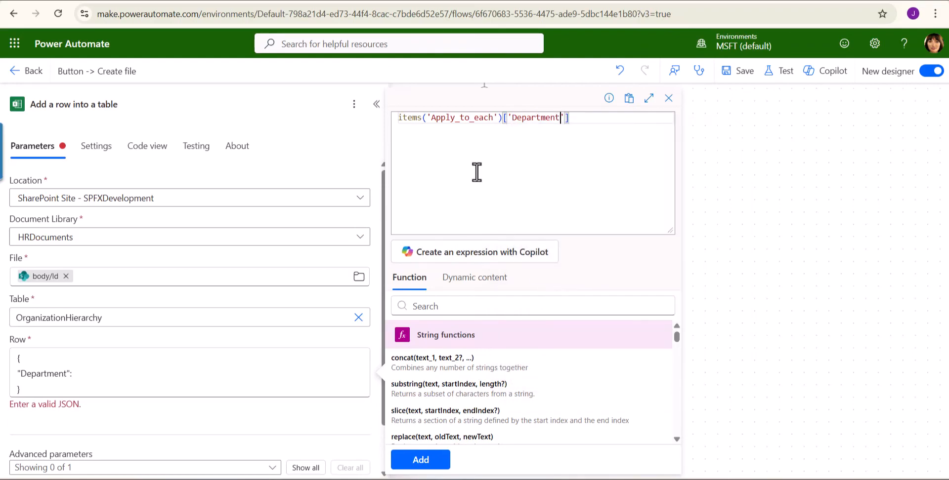
click(426, 464)
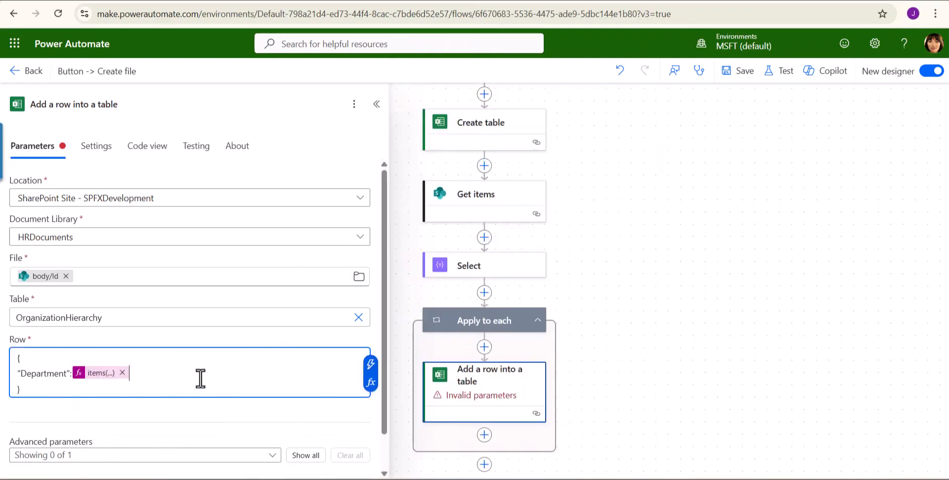
Add a comma after the "Department" value and a "Team": key on a new line in the Row JSON.
text(,)
key(Return)
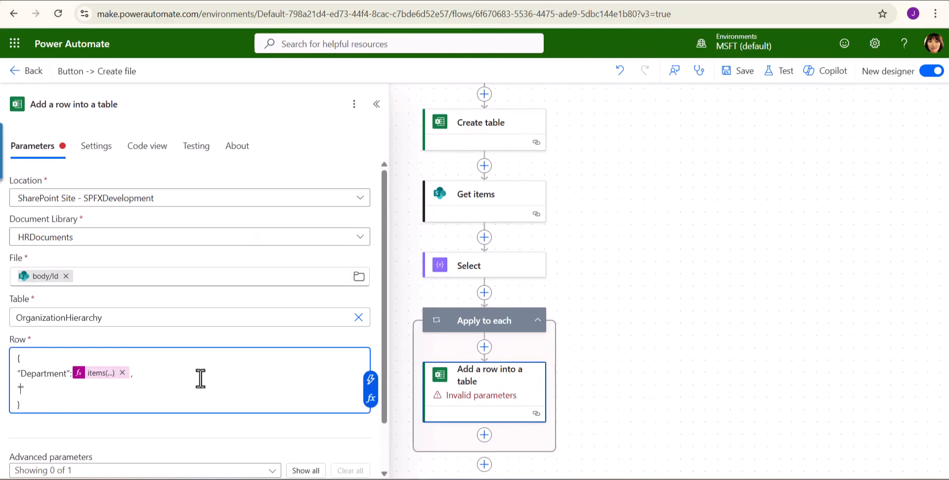
text(")
key(super+v)
click(102, 342)
Open the expression behind the "Department" value and copy its full text.
click(92, 376)
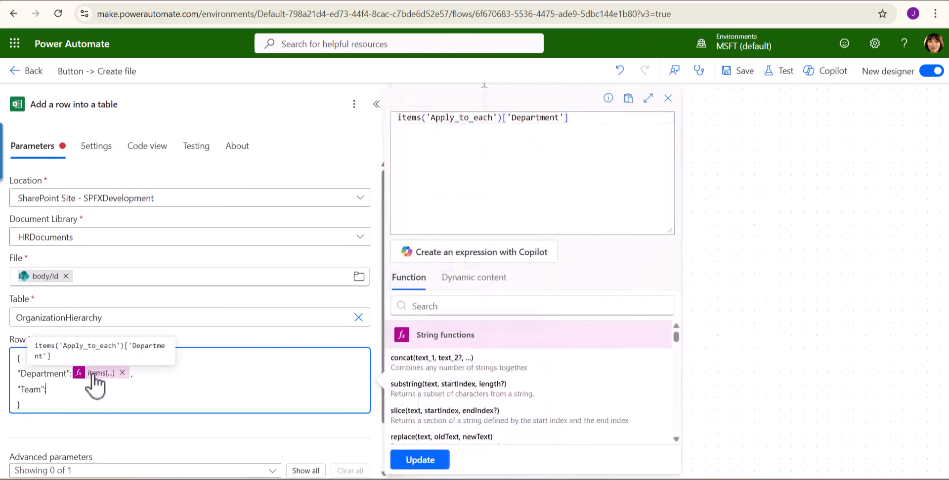
click(514, 182)
key(ctrl+a)
key(super+c)
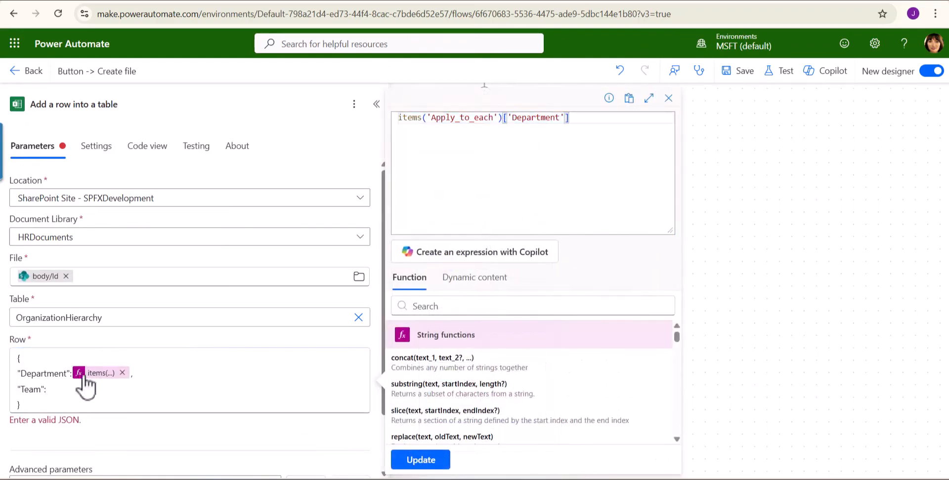
Insert the expression items('Apply_to_each')['Team'] as the "Team" value, adapting the copied Department expression.
click(70, 384)
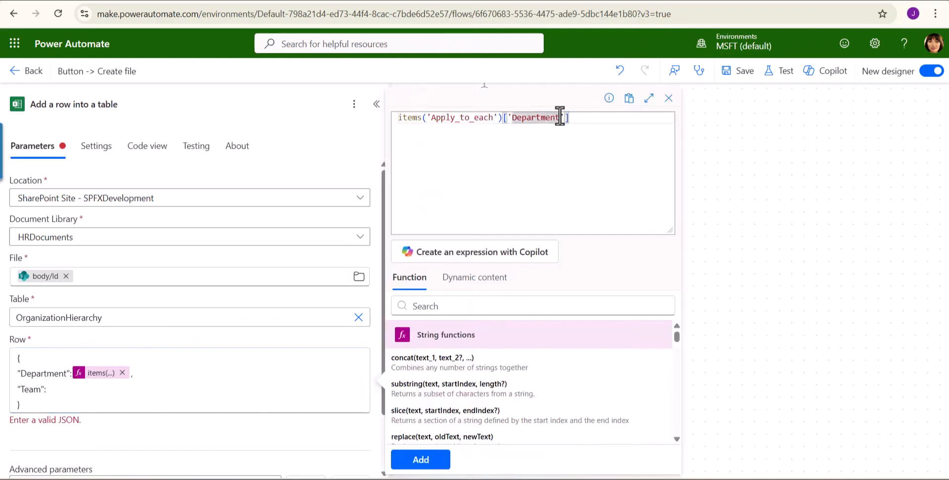
key(BackSpace)
key(BackSpace)
key(BackSpace)
key(BackSpace)
key(BackSpace)
key(BackSpace)
key(BackSpace)
key(BackSpace)
key(BackSpace)
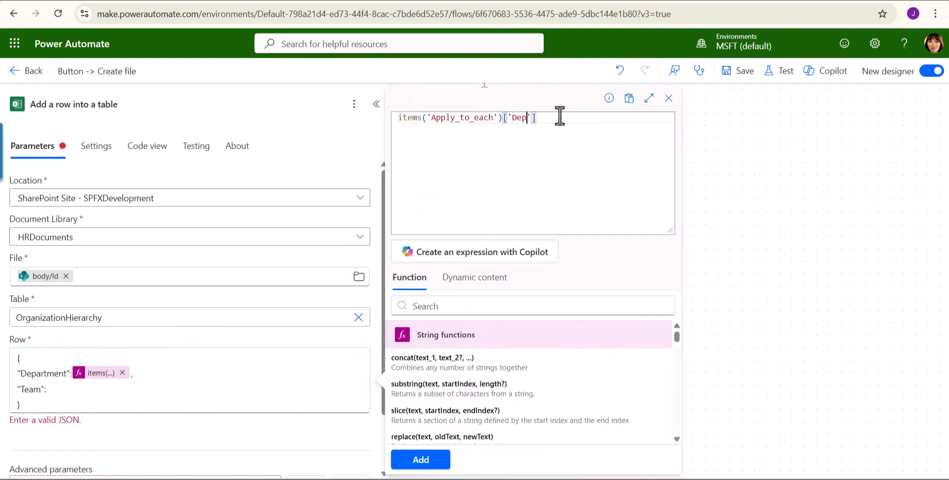
text(Team)
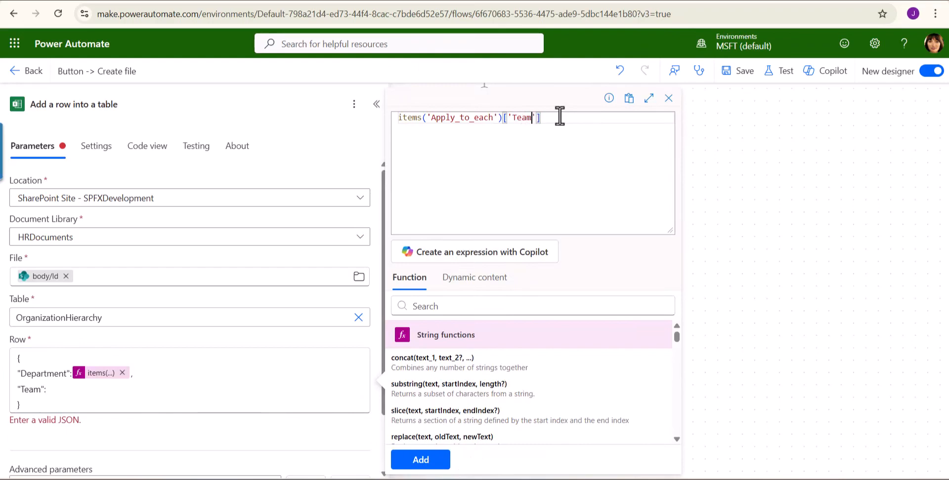
click(431, 464)
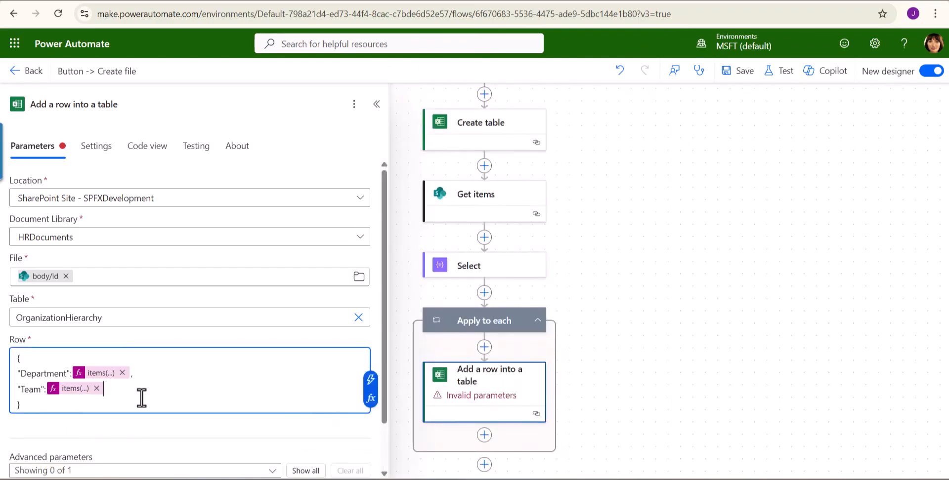
Add a comma after the "Team" value and an "Employee": key on a new line in the Row JSON.
text(,)
key(Return)
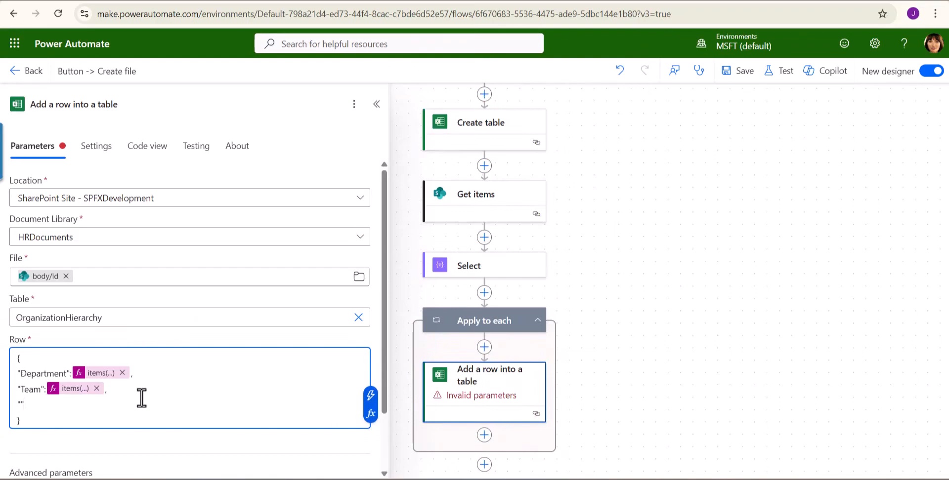
text(")
key(super+v)
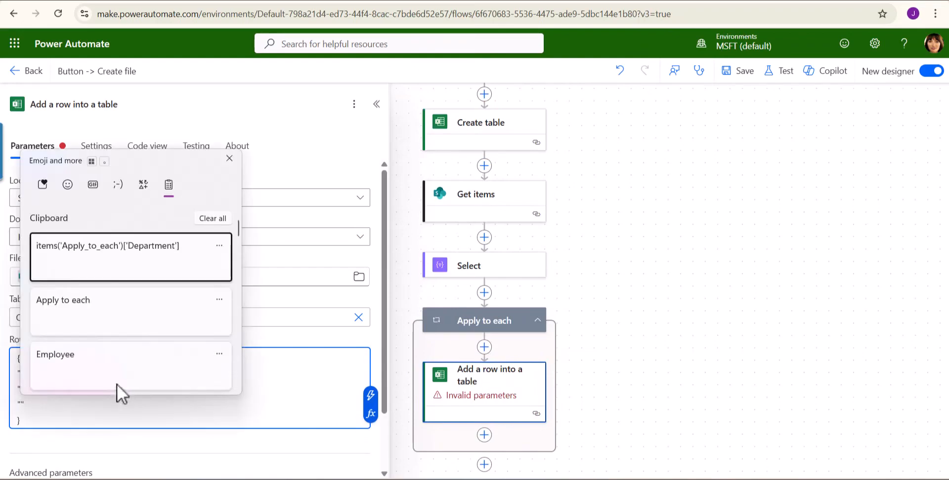
click(91, 365)
key(Right)
text(:)
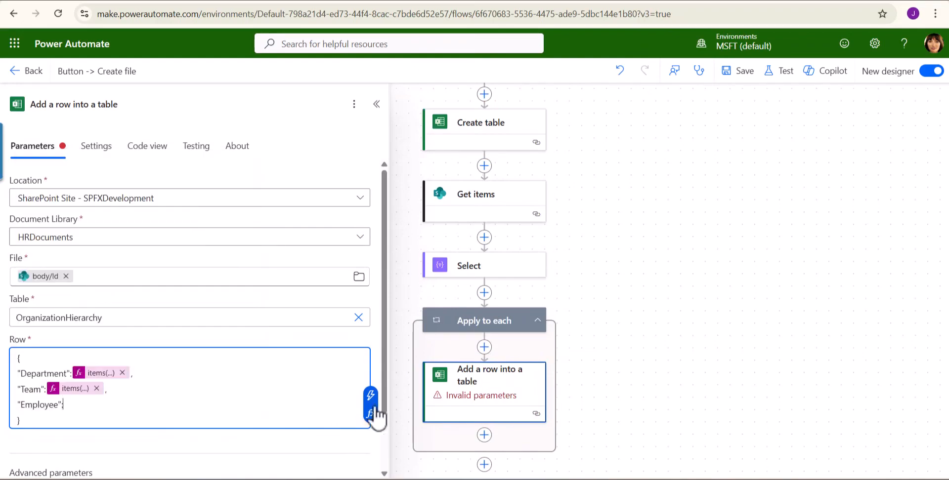
Insert the expression items('Apply_to_each')['Employee'] as the "Employee" value, adapting the copied Department expression.
click(372, 415)
click(513, 141)
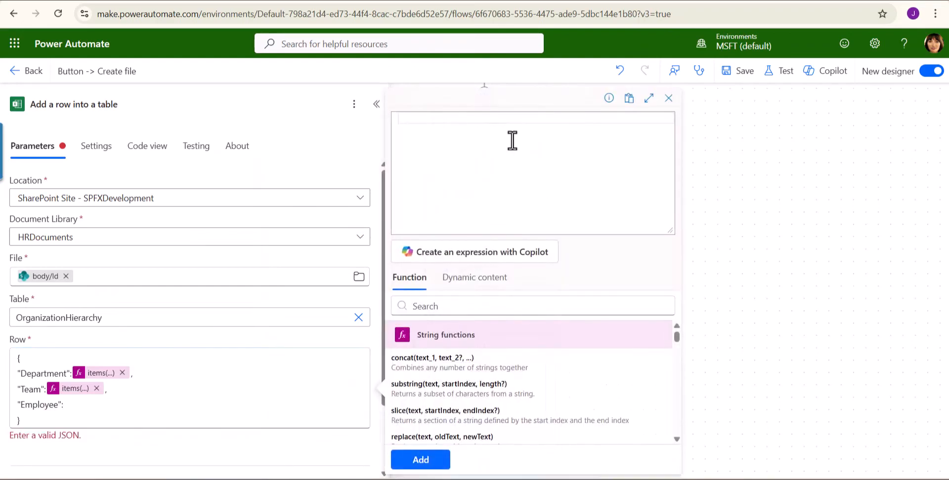
key(super+v)
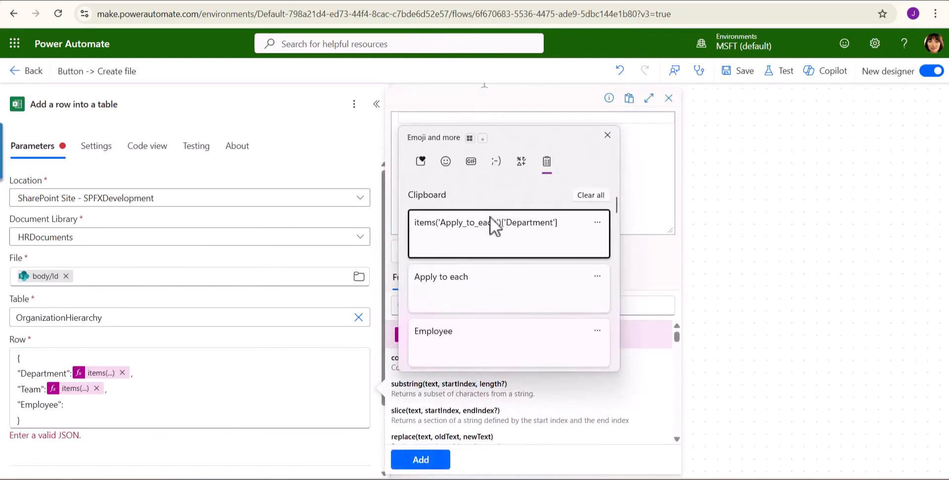
click(492, 227)
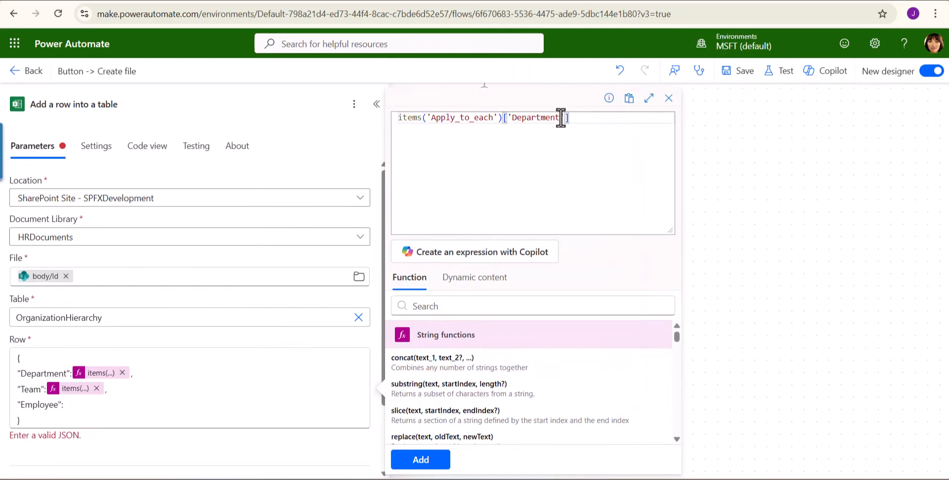
drag(561, 117, 512, 124)
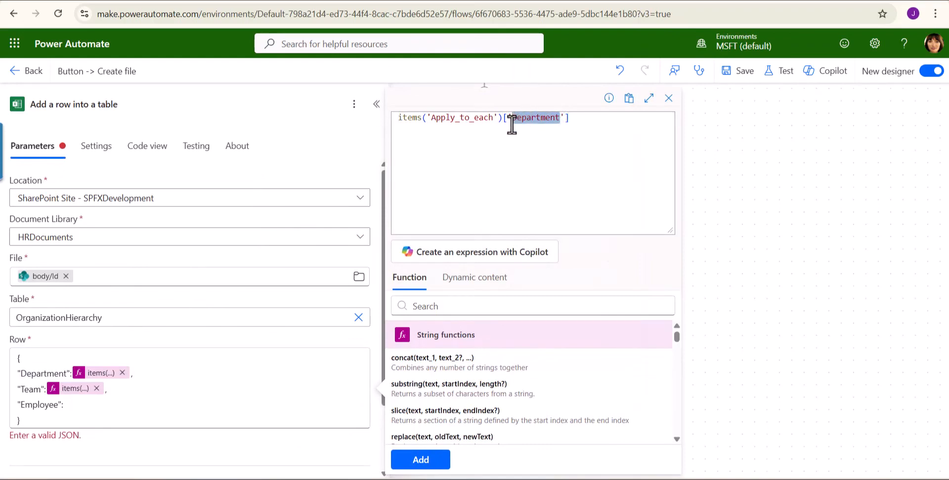
text(Employee)
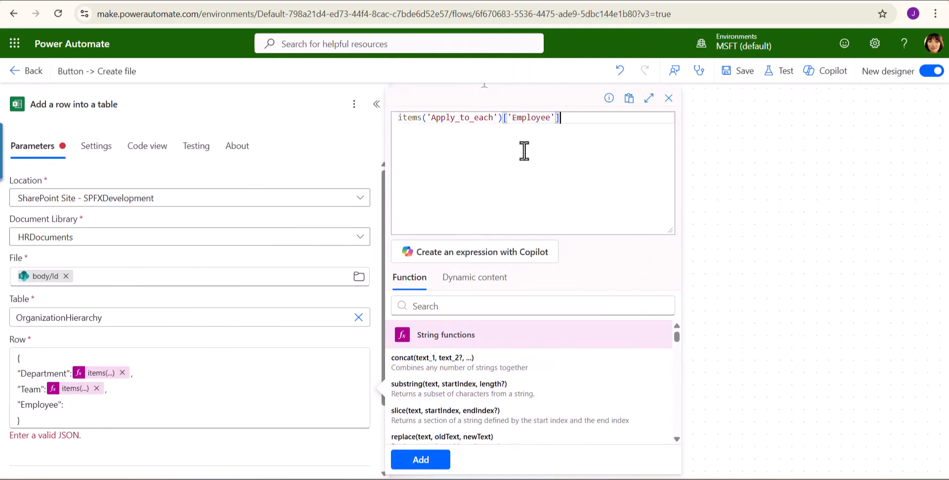
click(435, 457)
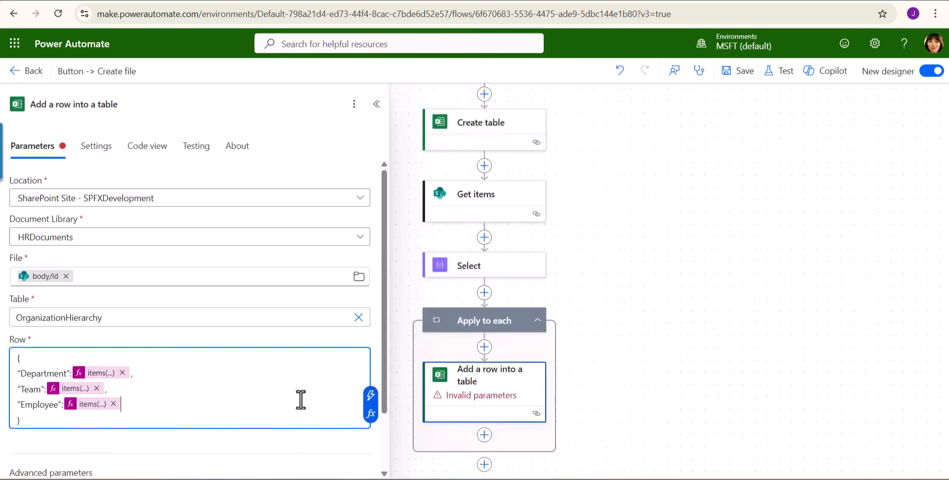
Save the flow and set its test to run automatically.
click(737, 69)
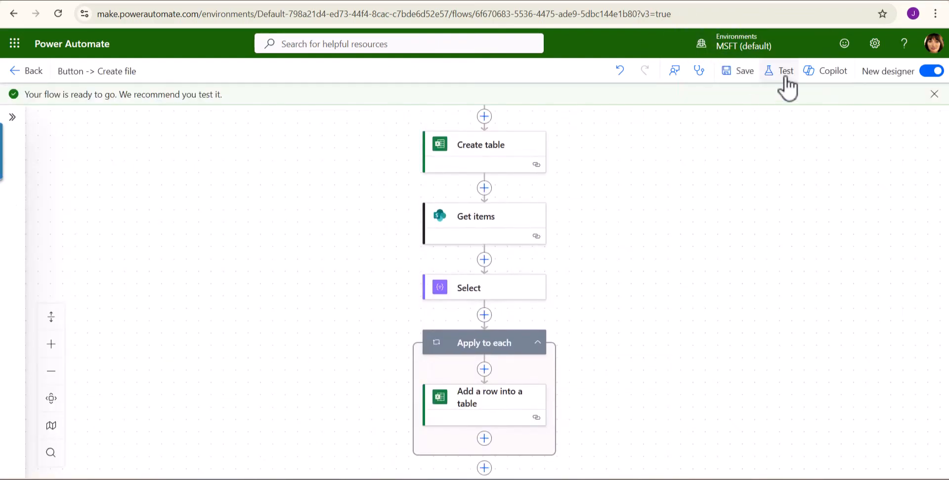
click(786, 78)
click(781, 114)
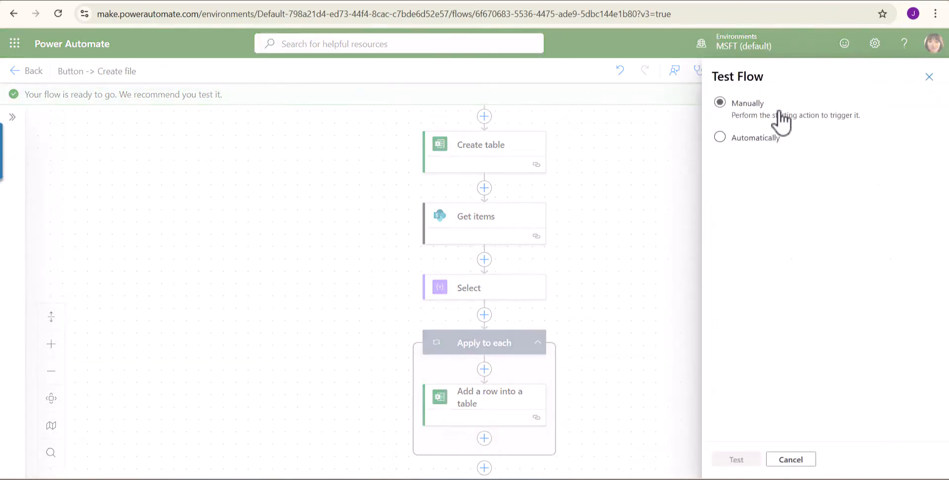
click(763, 139)
click(764, 157)
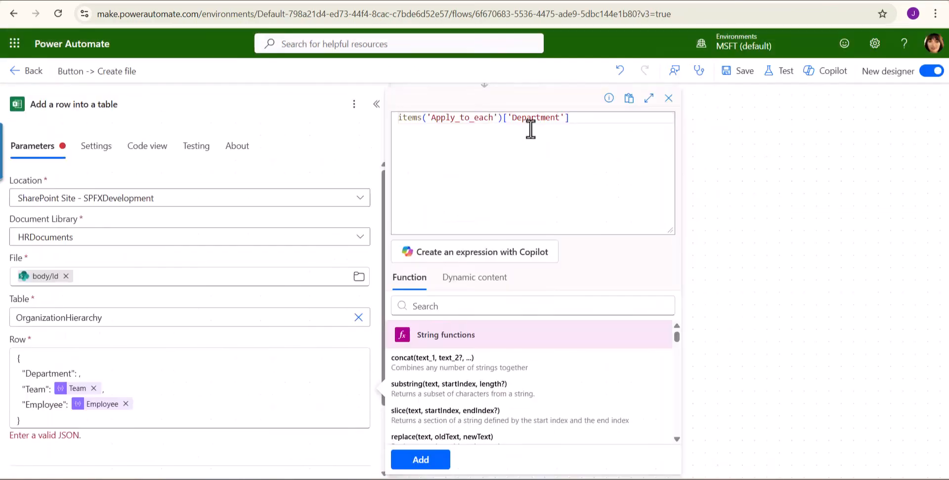
Change the Department expression to items('Apply_to_each')?['Department'] and insert it as the "Department" value in Row.
click(503, 122)
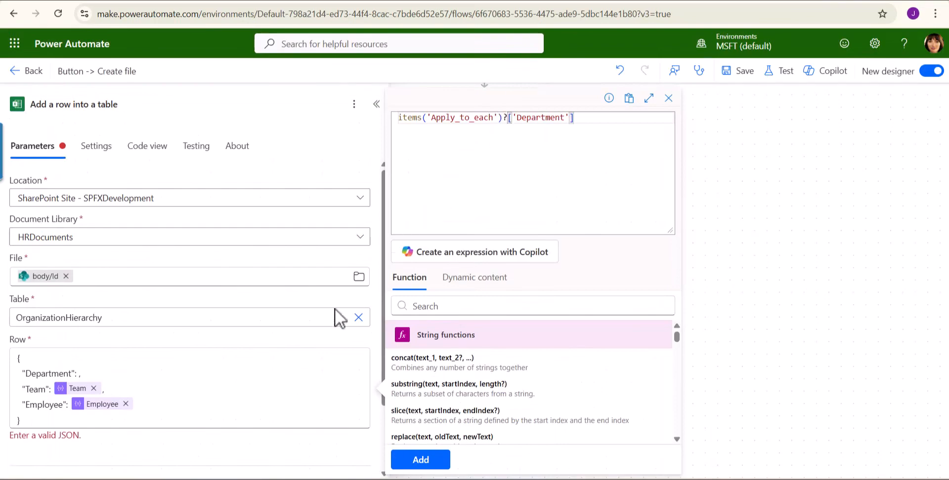
click(420, 461)
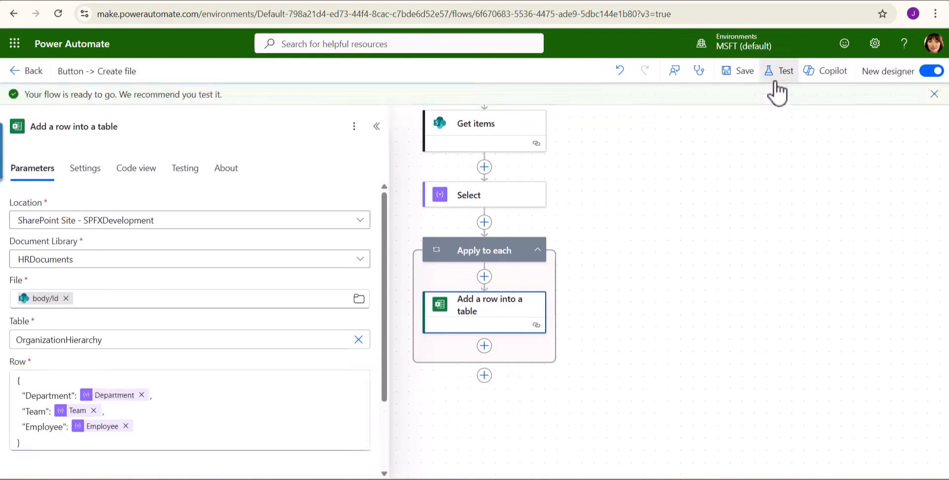
Run the flow test and step through the first several iterations of the Apply to each loop in the run.
click(777, 94)
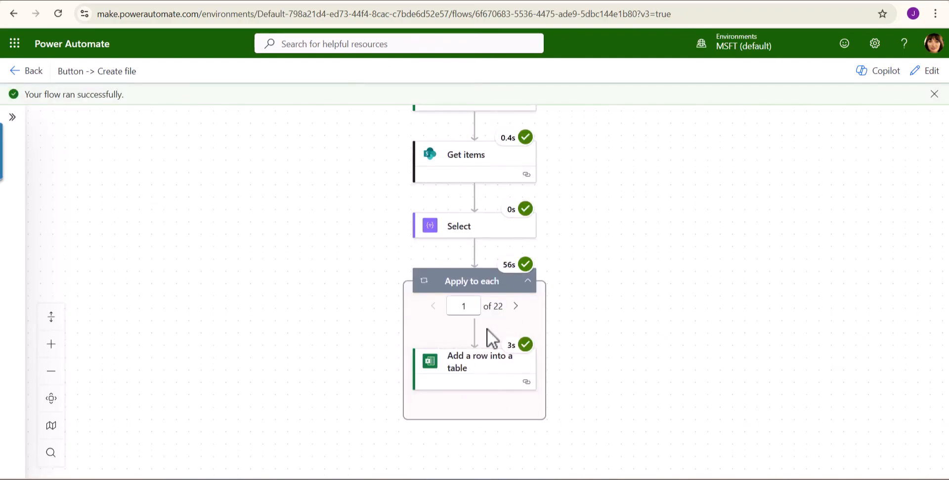
click(514, 308)
click(514, 308)
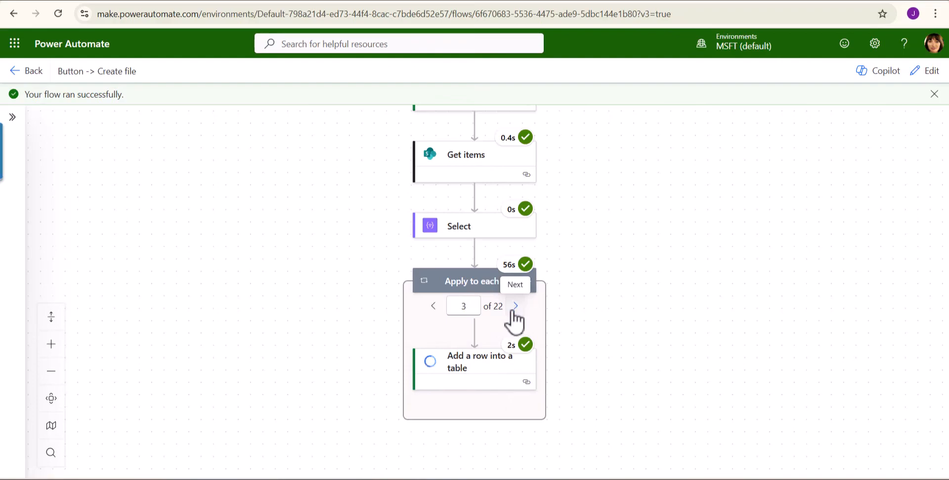
click(515, 307)
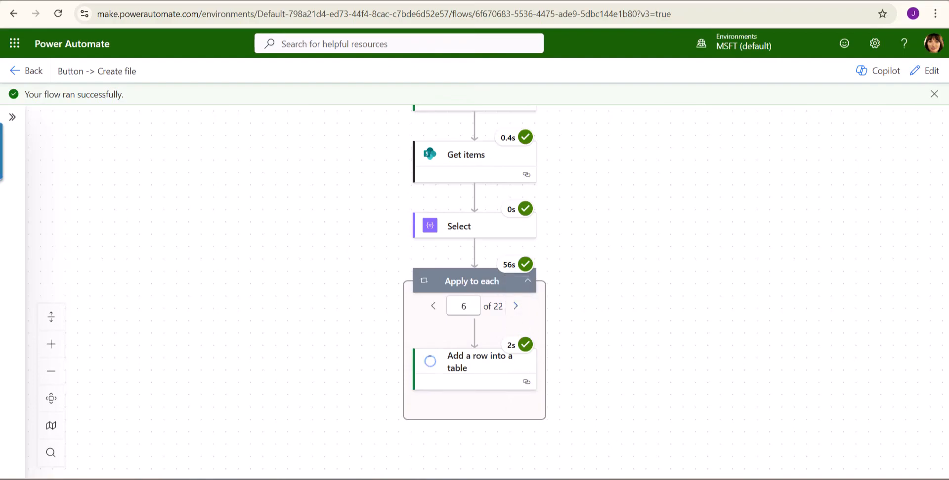
click(620, 478)
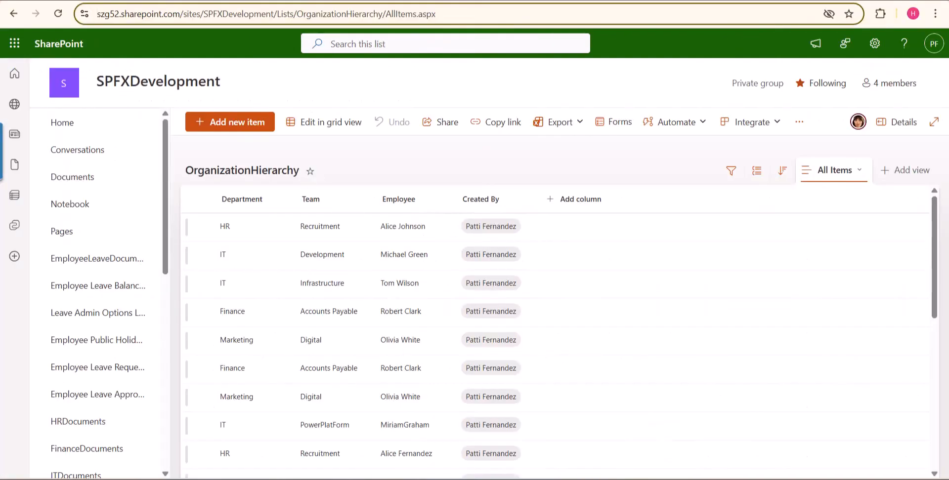
click(170, 1)
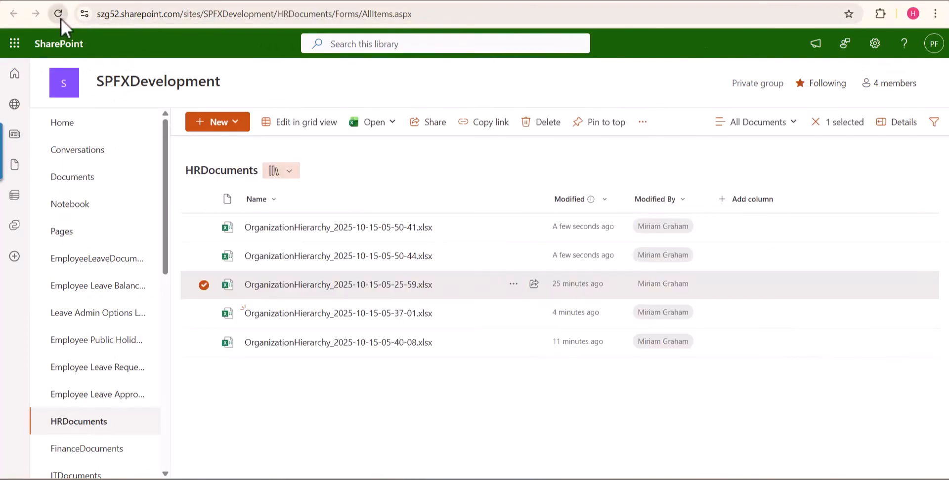
click(61, 19)
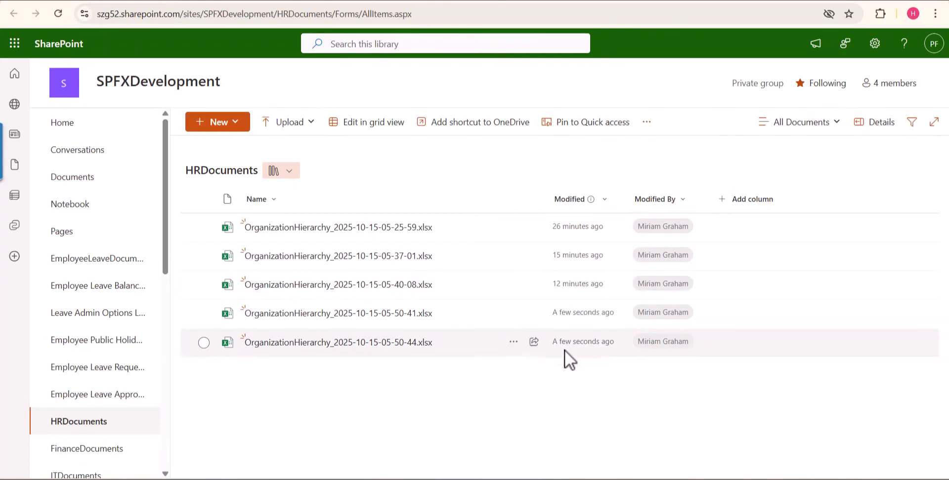
click(363, 344)
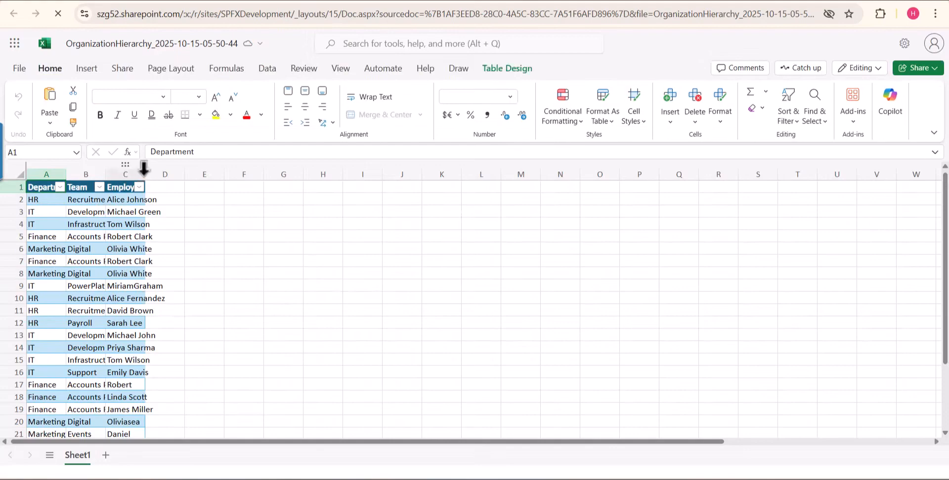
Widen the Employee, Team and Department columns of the exported table so their contents fit.
drag(143, 171, 224, 176)
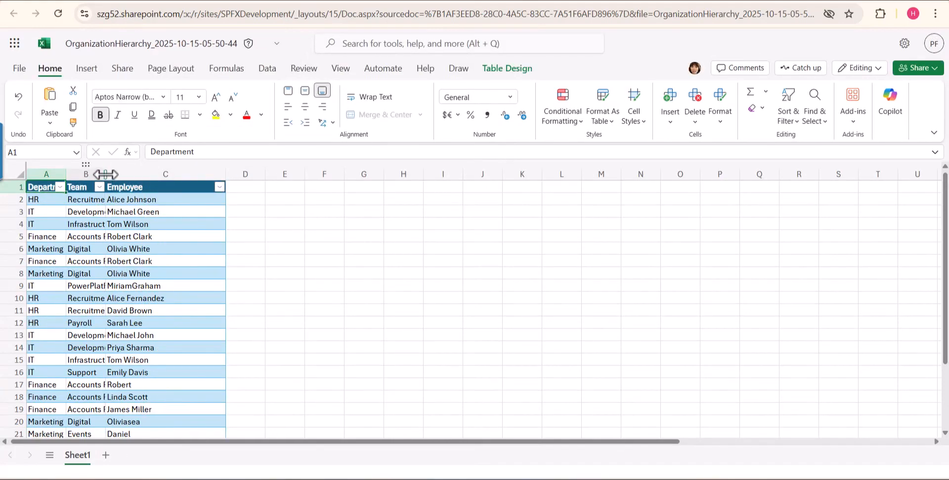
drag(105, 178, 160, 177)
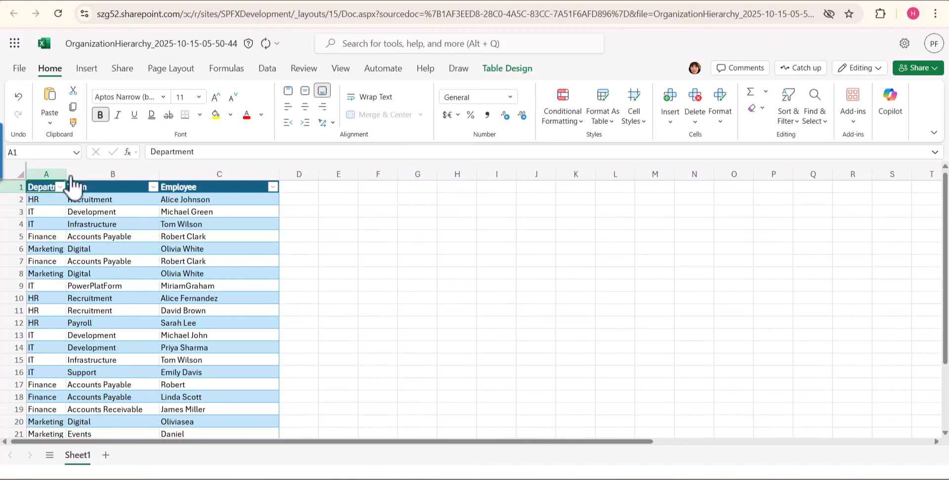
scroll(94, 363, down, 7)
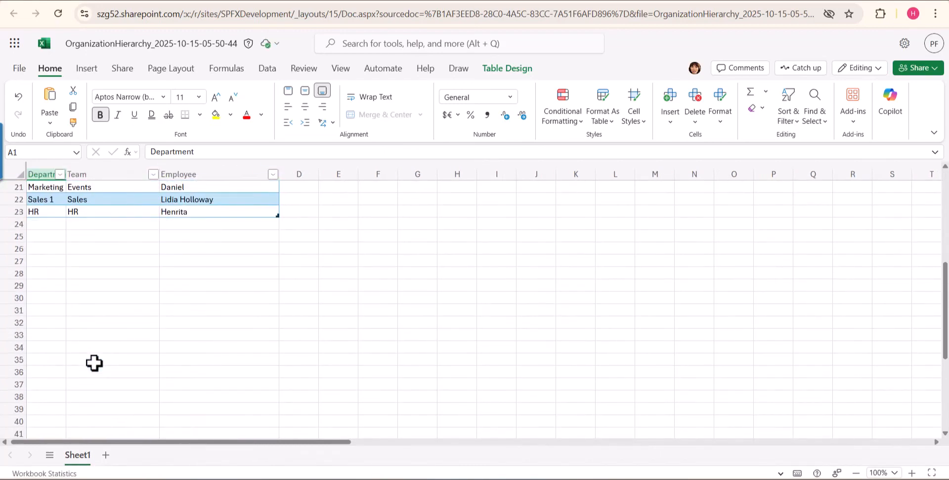
scroll(41, 219, up, 6)
scroll(41, 220, up, 1)
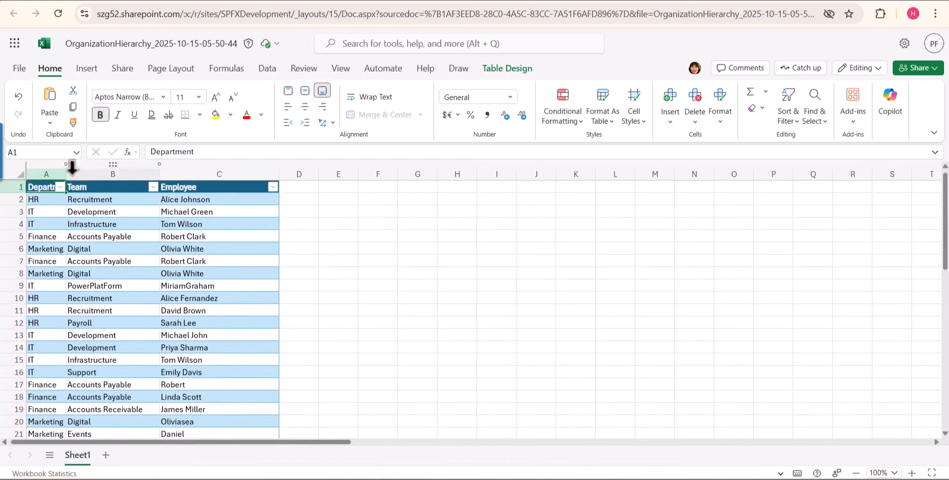
drag(66, 179, 100, 183)
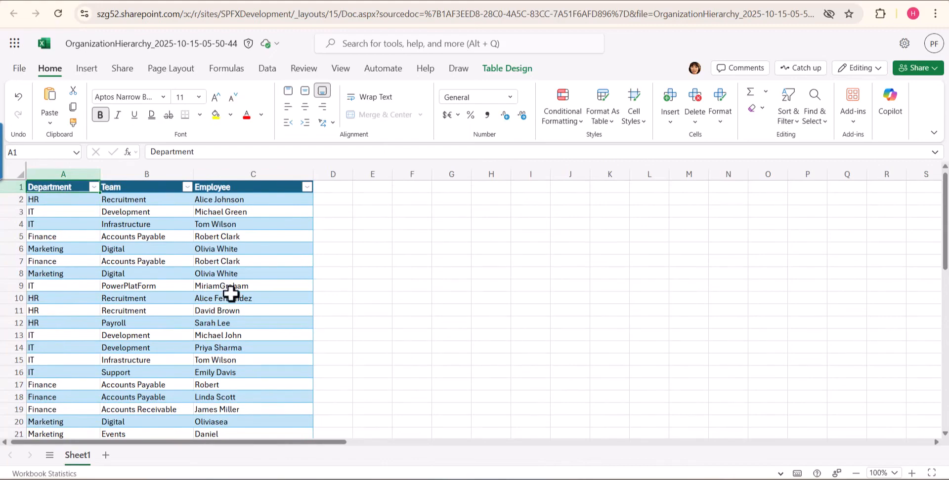
Review the exported rows through the end of the table, and return to HRDocuments and clear the file selection.
scroll(231, 295, down, 7)
scroll(230, 295, up, 7)
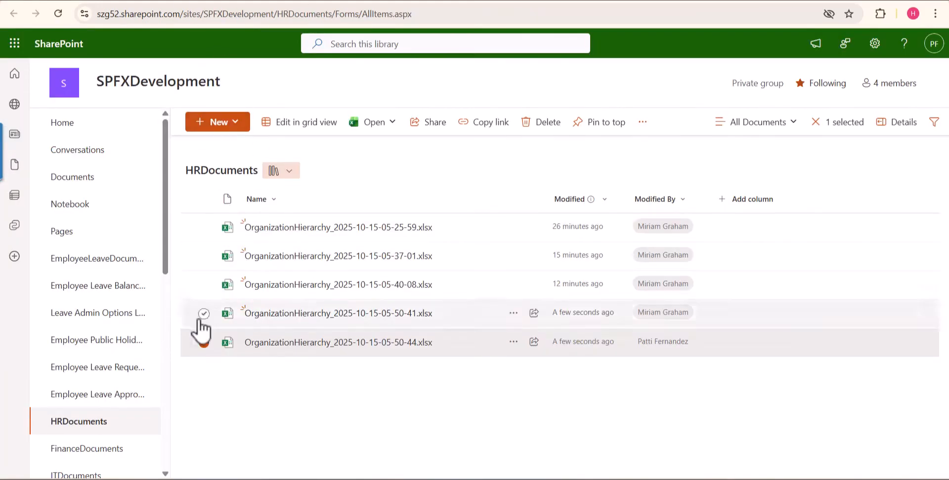
click(203, 343)
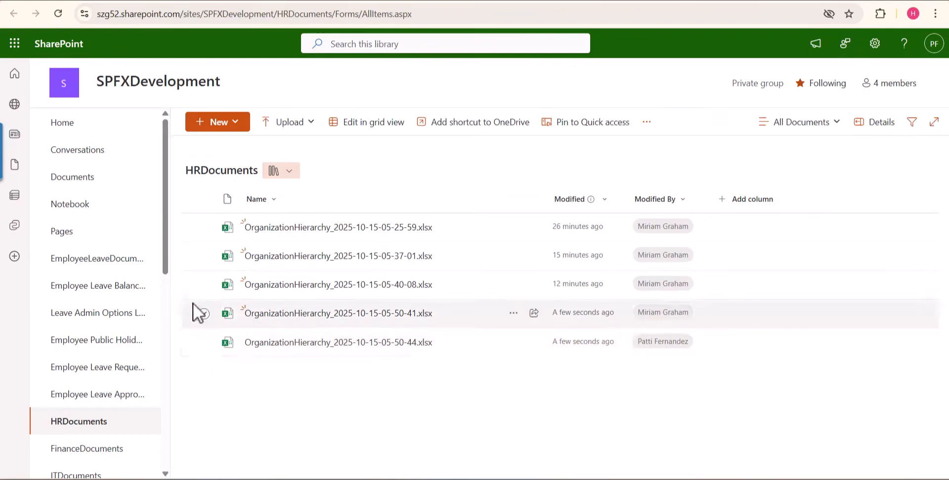